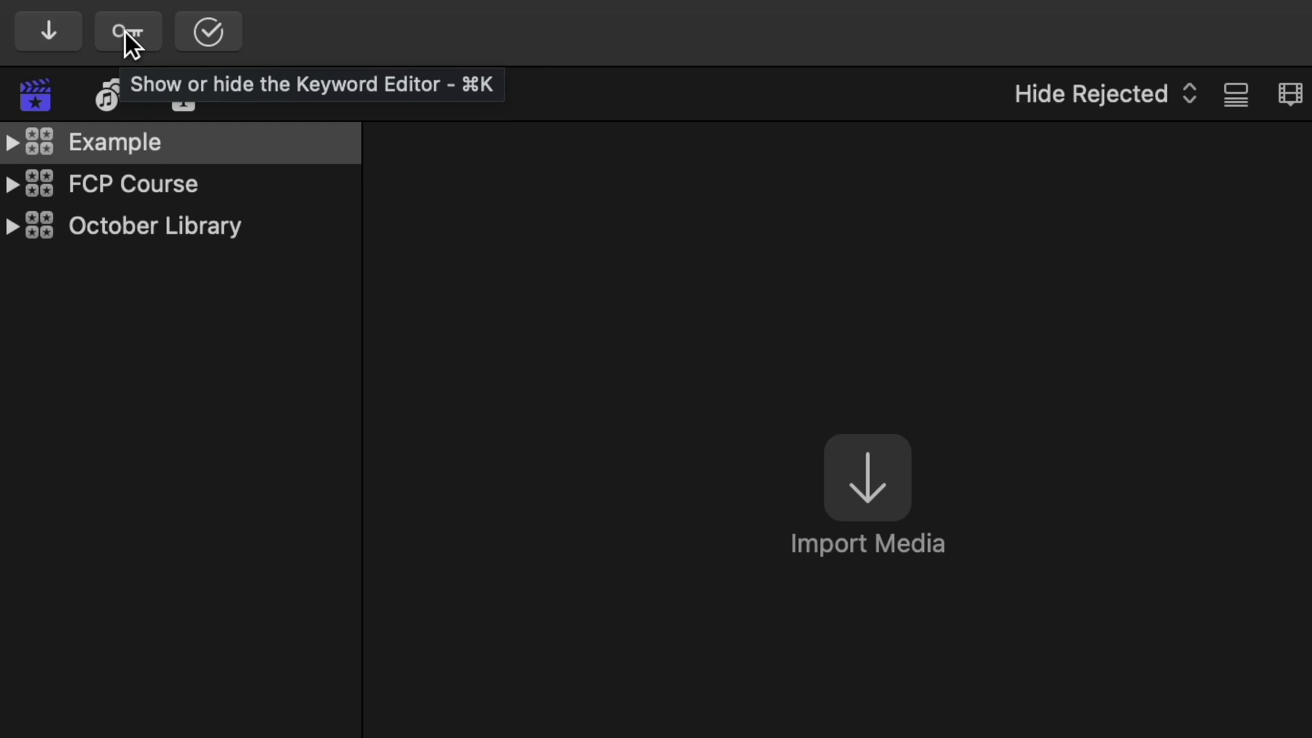
Step: Open the Background Tasks window, drag it around, reopen it with Cmd-9 and close it
click(210, 35)
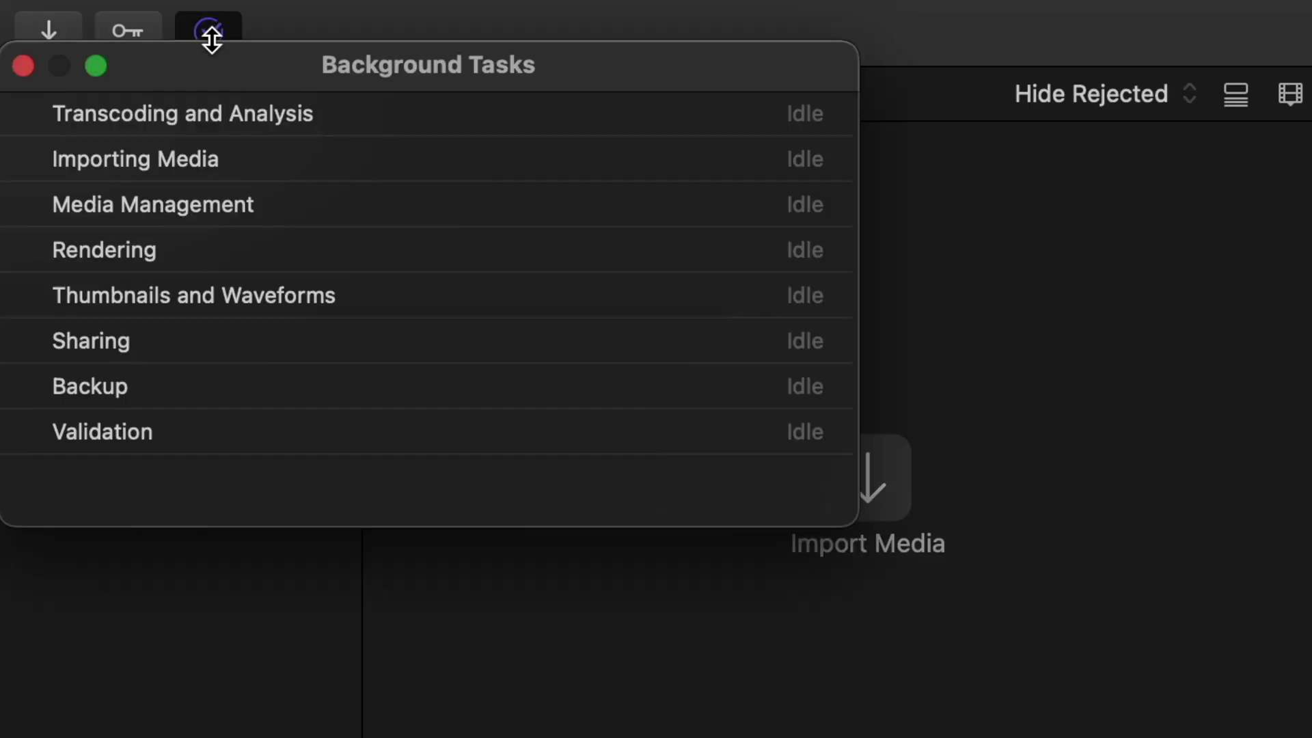
drag(223, 62, 711, 232)
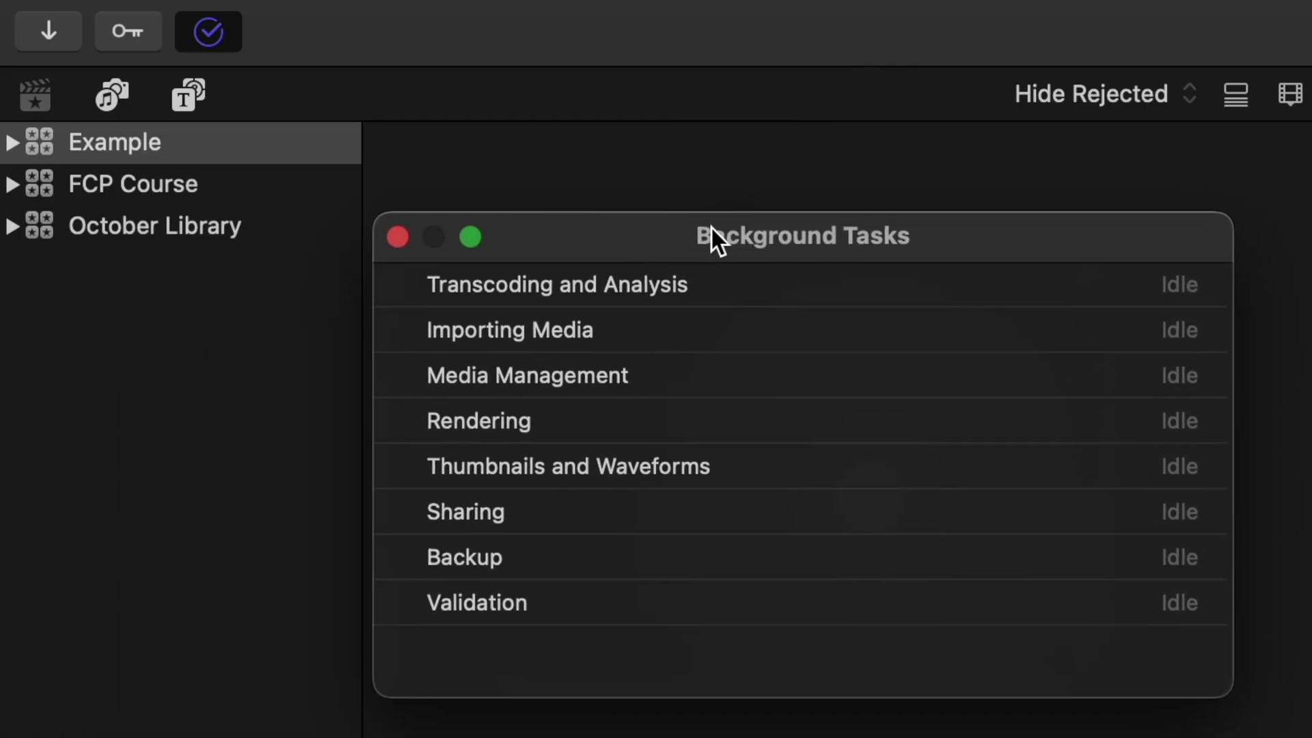
click(398, 239)
key(super+9)
click(611, 235)
drag(610, 235, 436, 248)
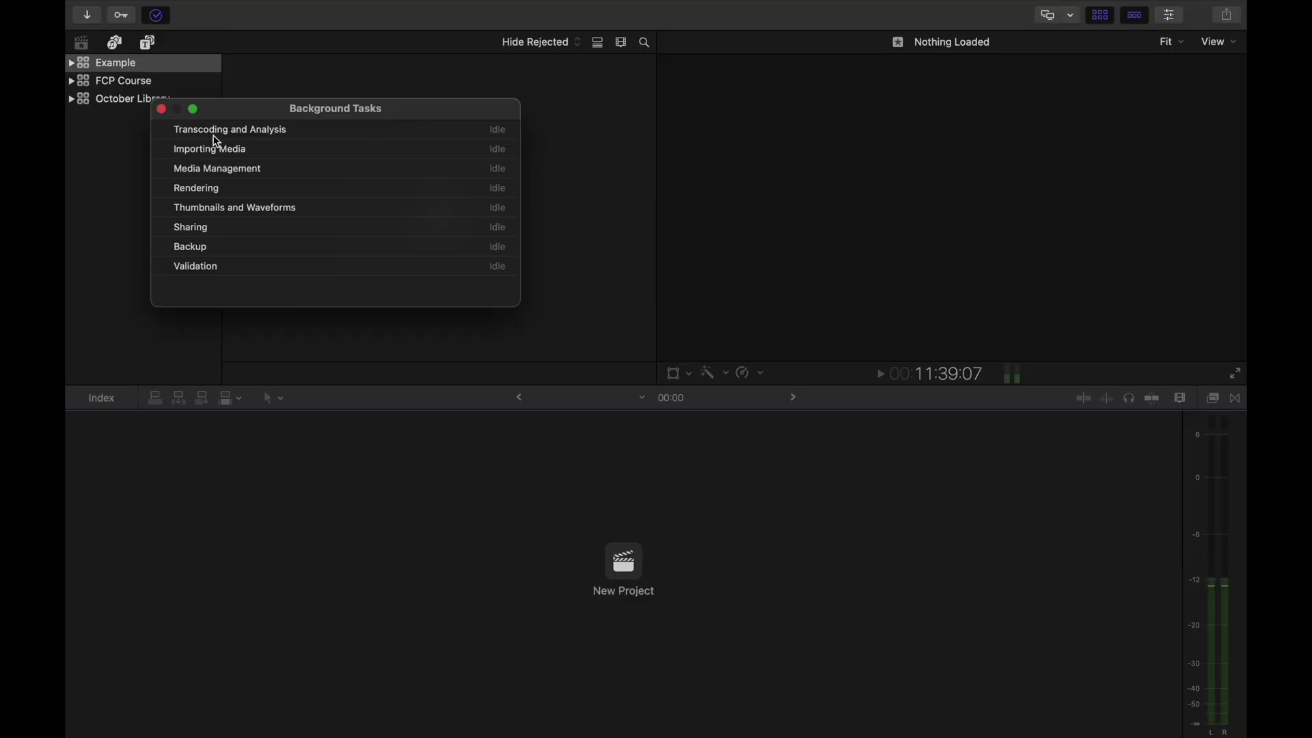
click(162, 110)
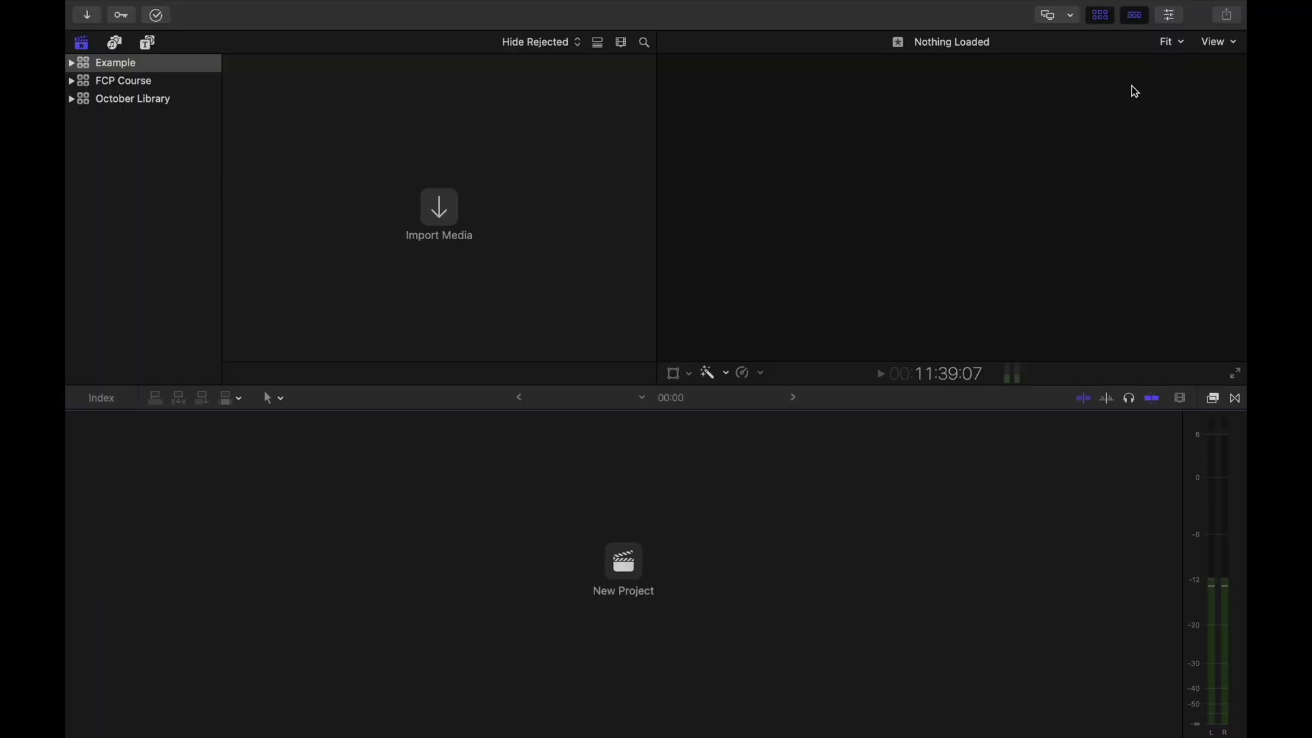
Step: Hide and reshow the media browser and the timeline, then open and close the inspector
click(1106, 23)
click(1102, 21)
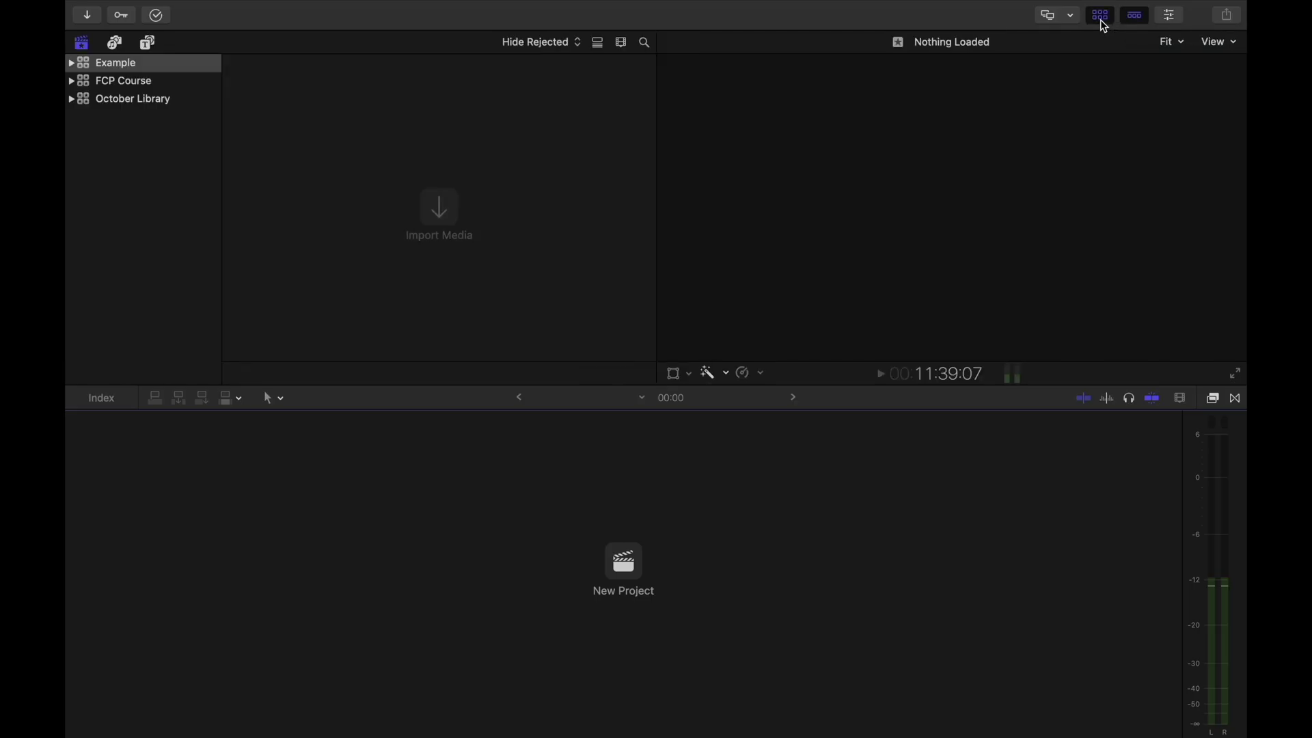
click(1135, 25)
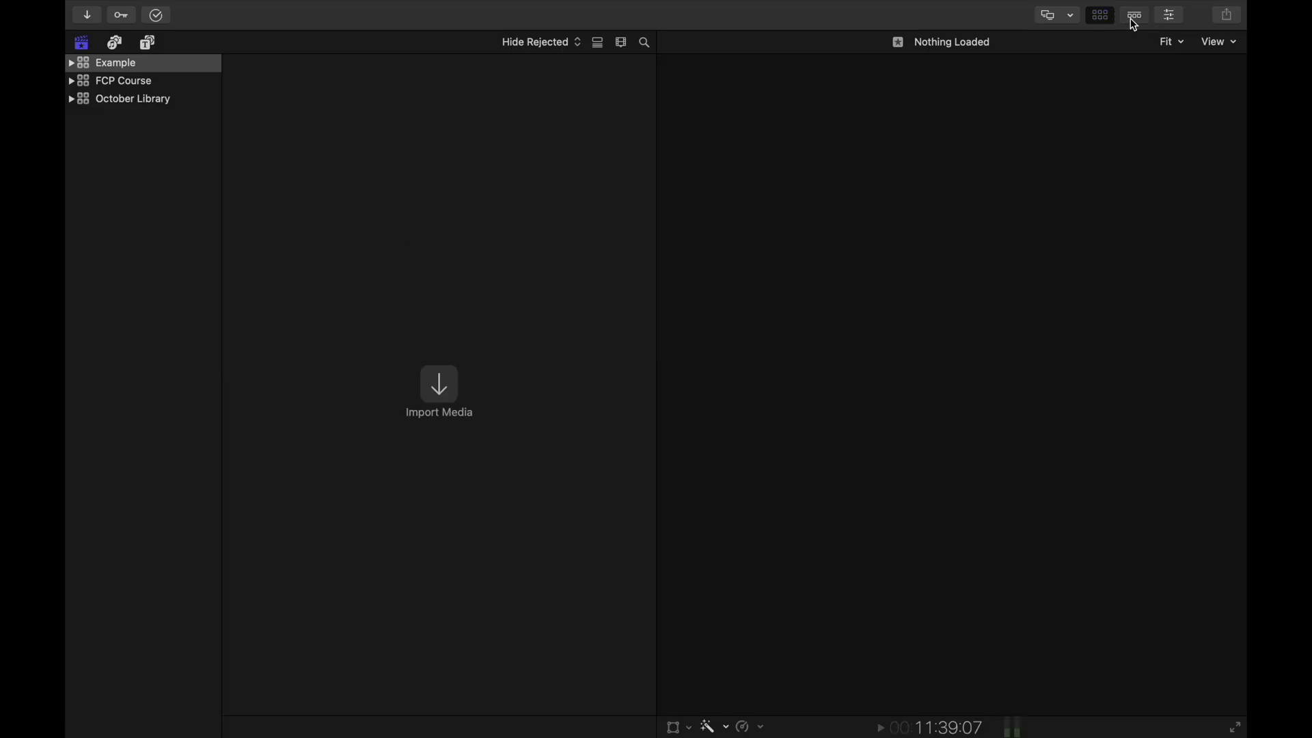
click(1135, 17)
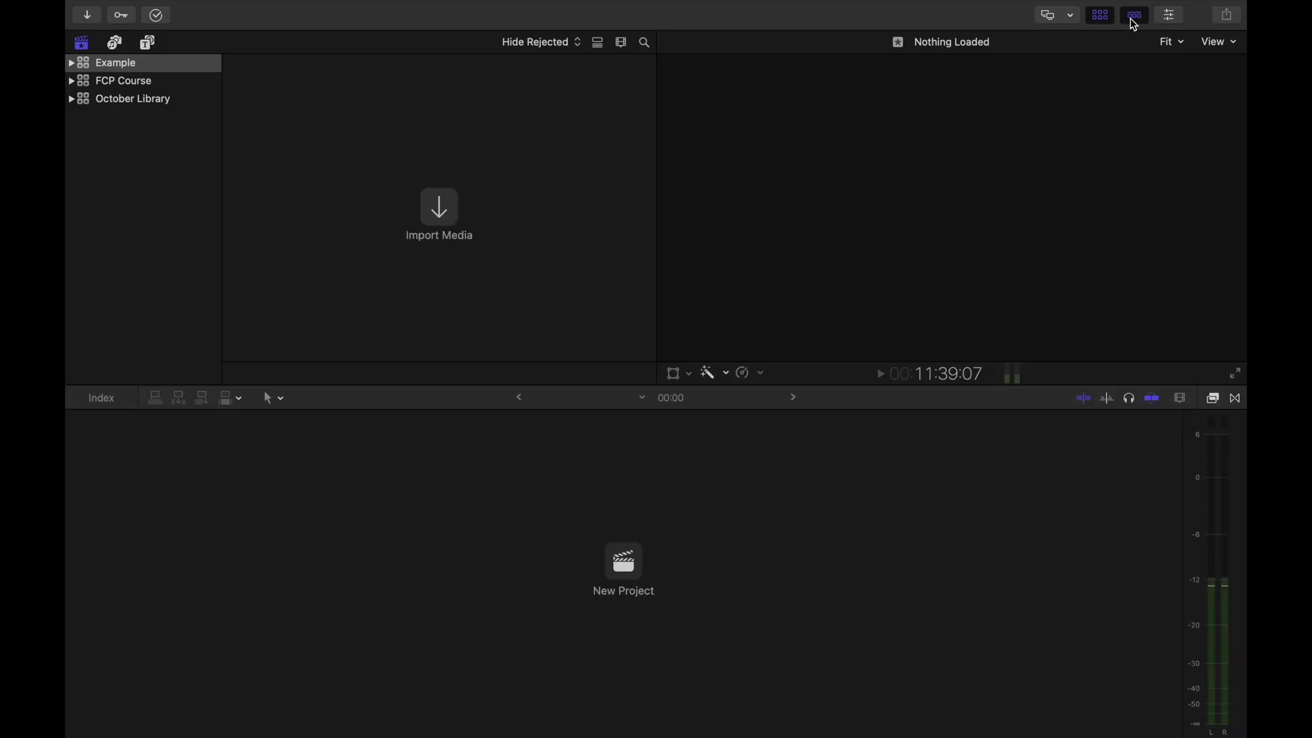
click(1173, 20)
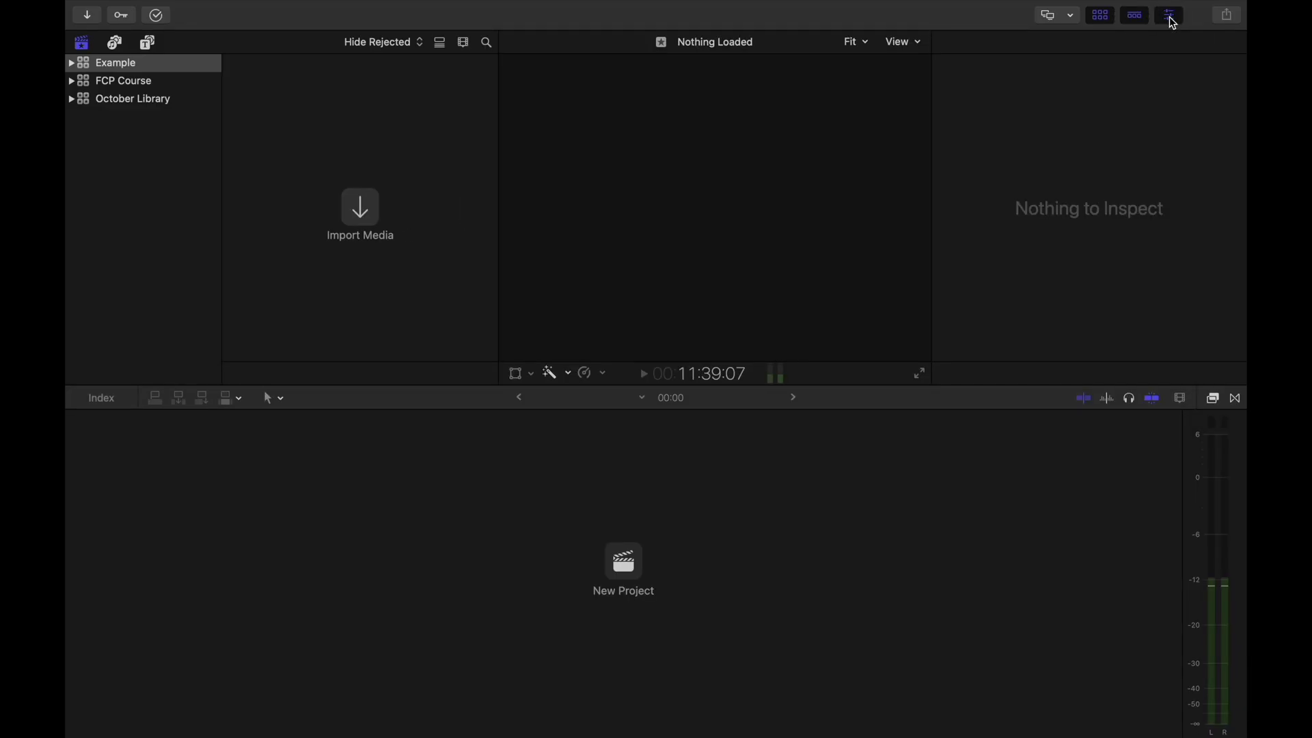
click(1173, 21)
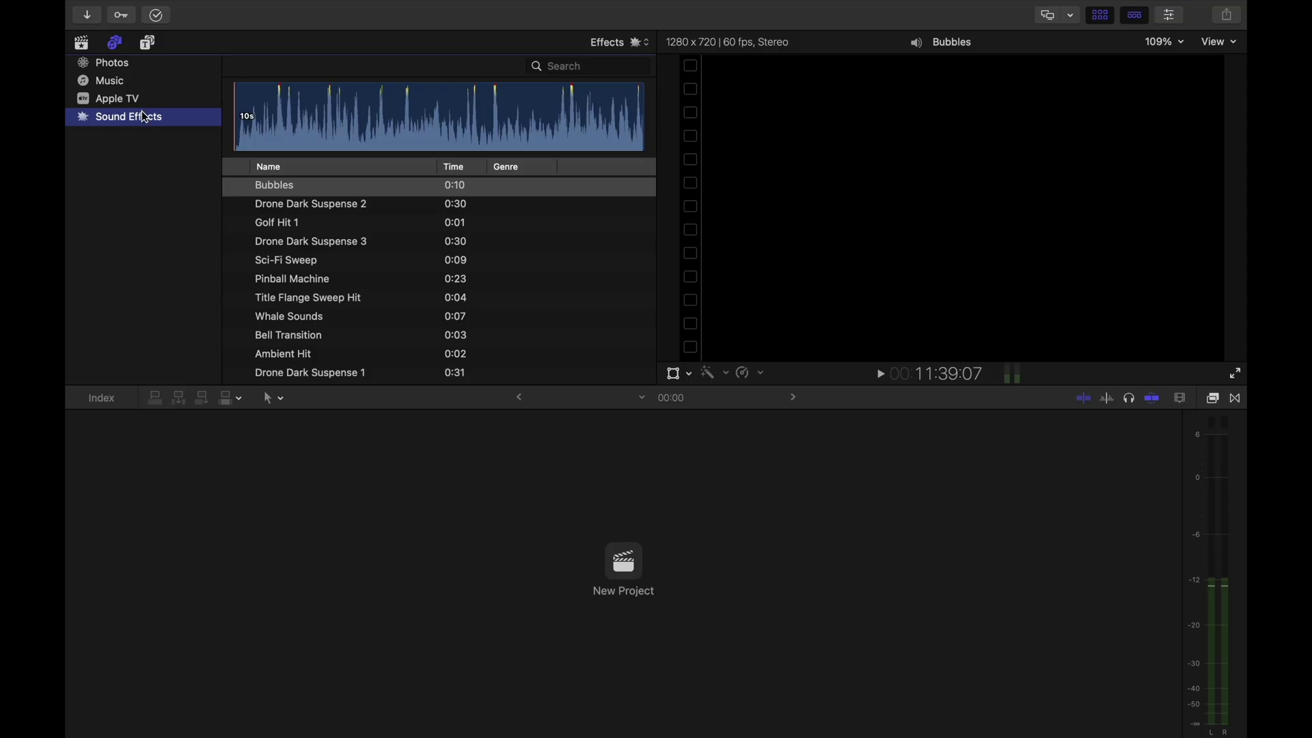
Step: Browse the Build In/Out and Elements titles, then Generators, previewing the Custom generator
click(149, 44)
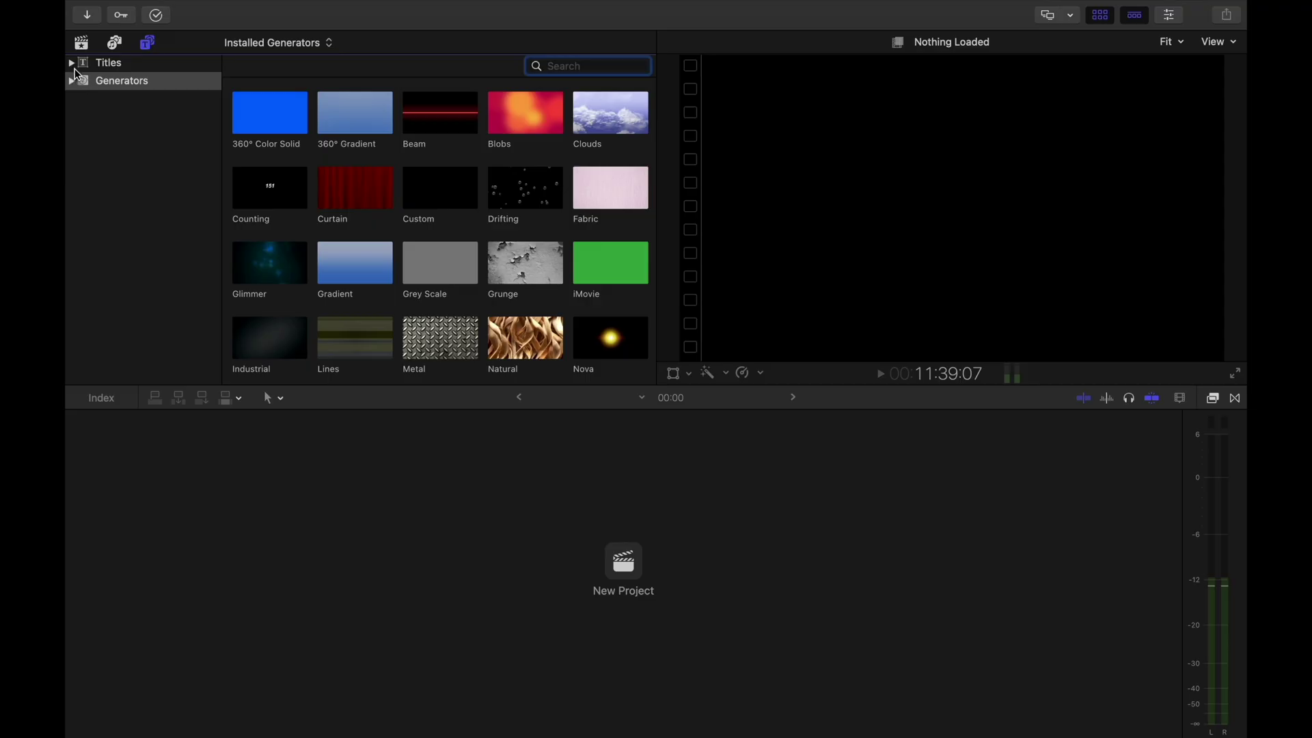
click(74, 63)
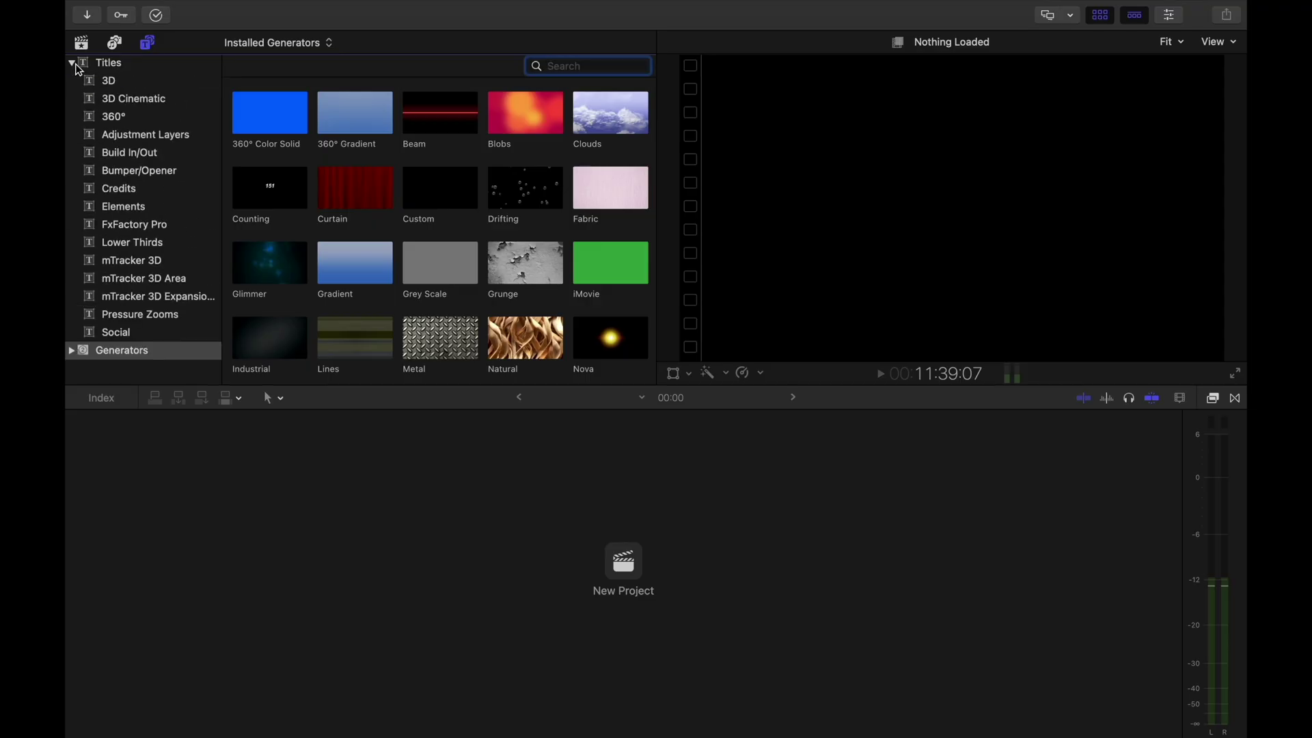
click(115, 151)
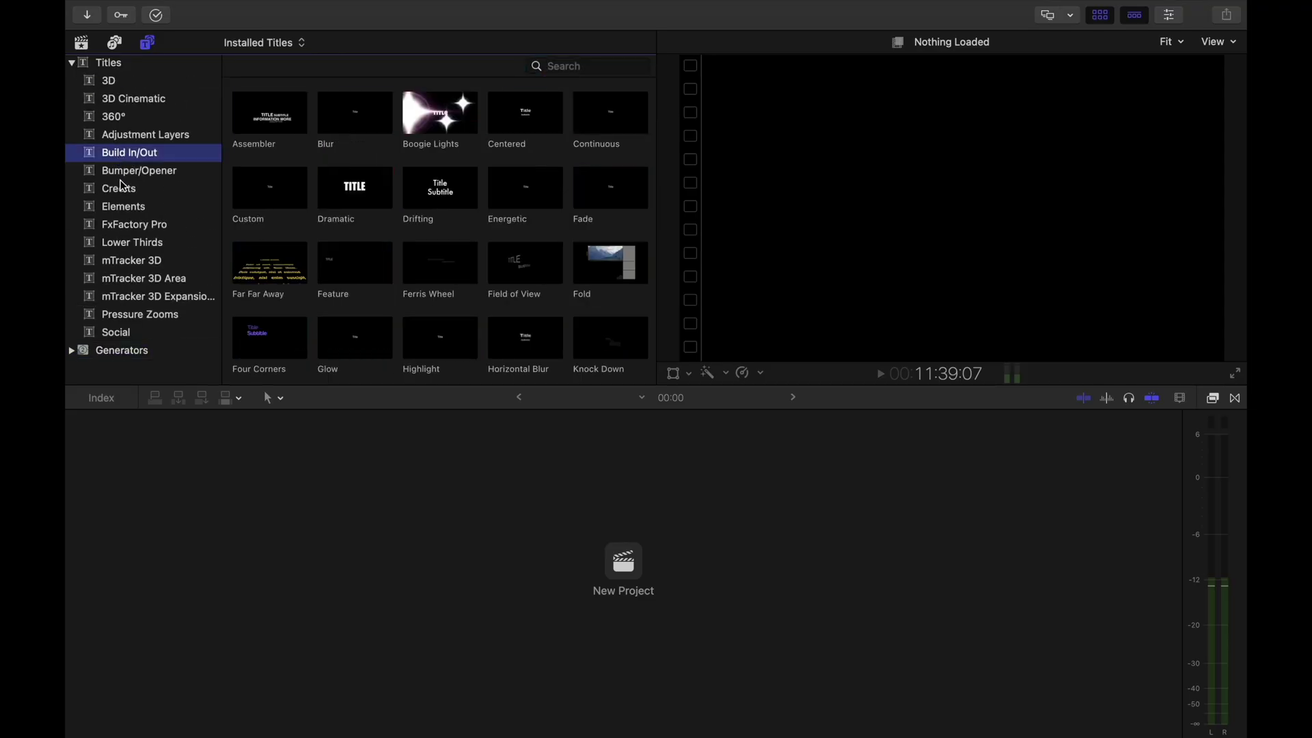
click(121, 208)
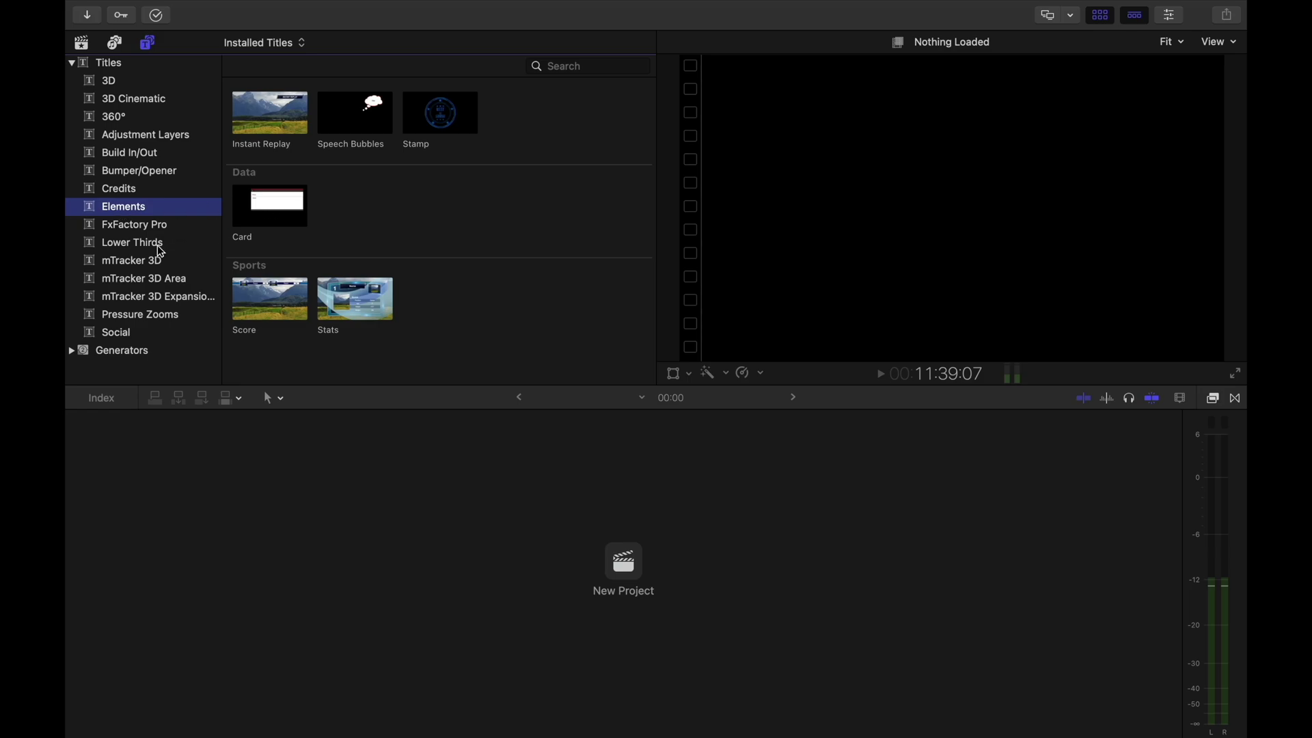
click(123, 353)
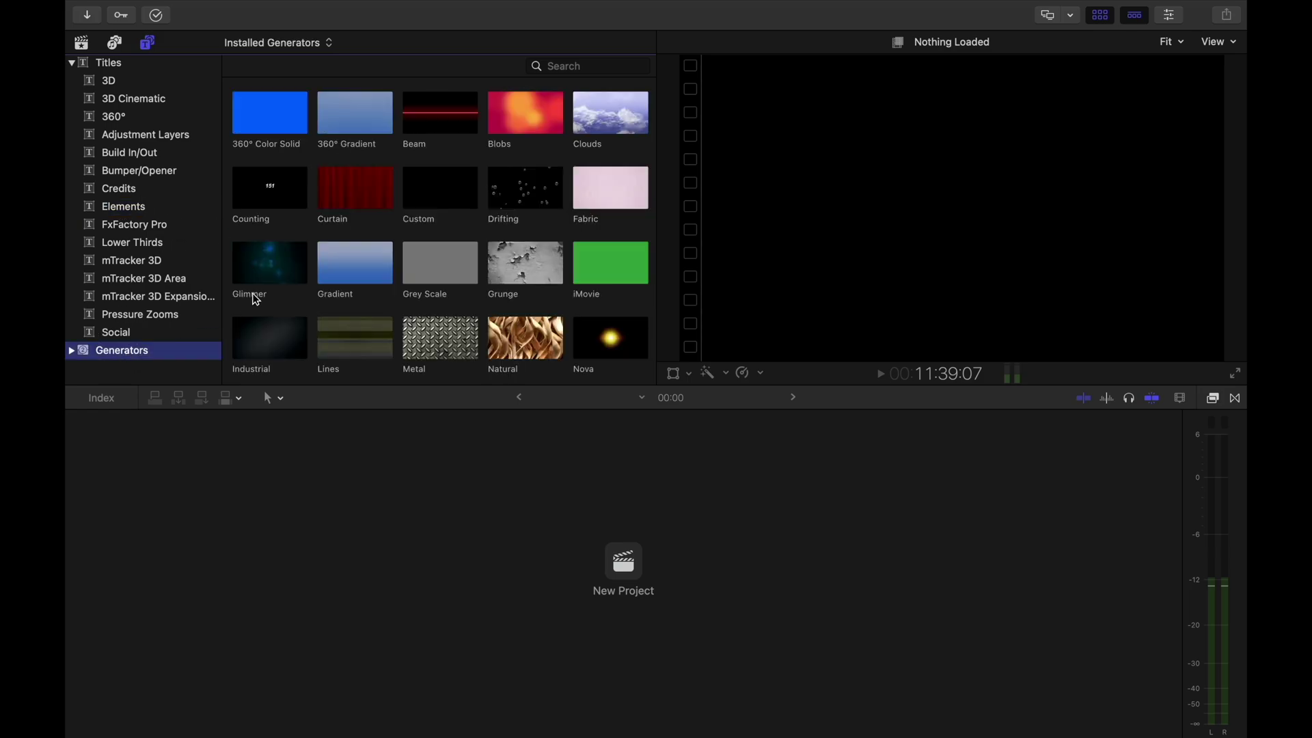
click(448, 190)
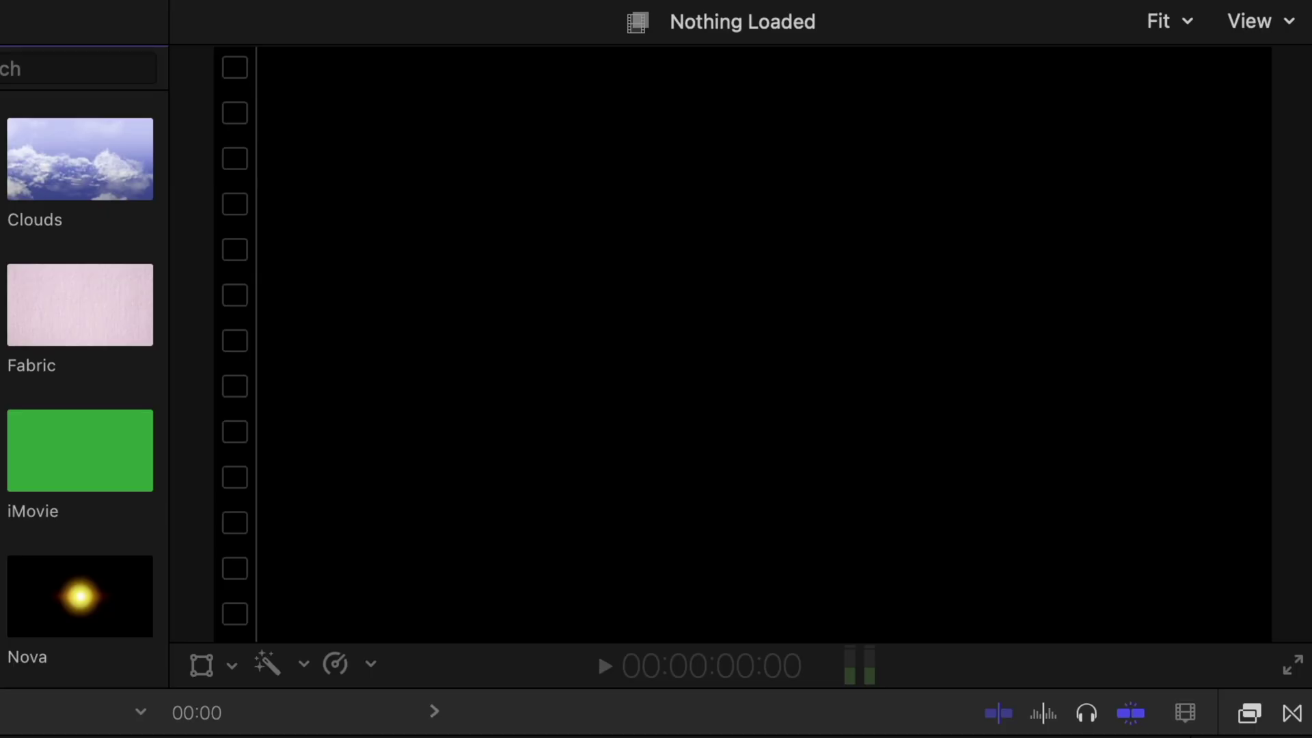
Step: Check the viewer's Fit zoom level choices, then open the viewer's View display options
click(1187, 22)
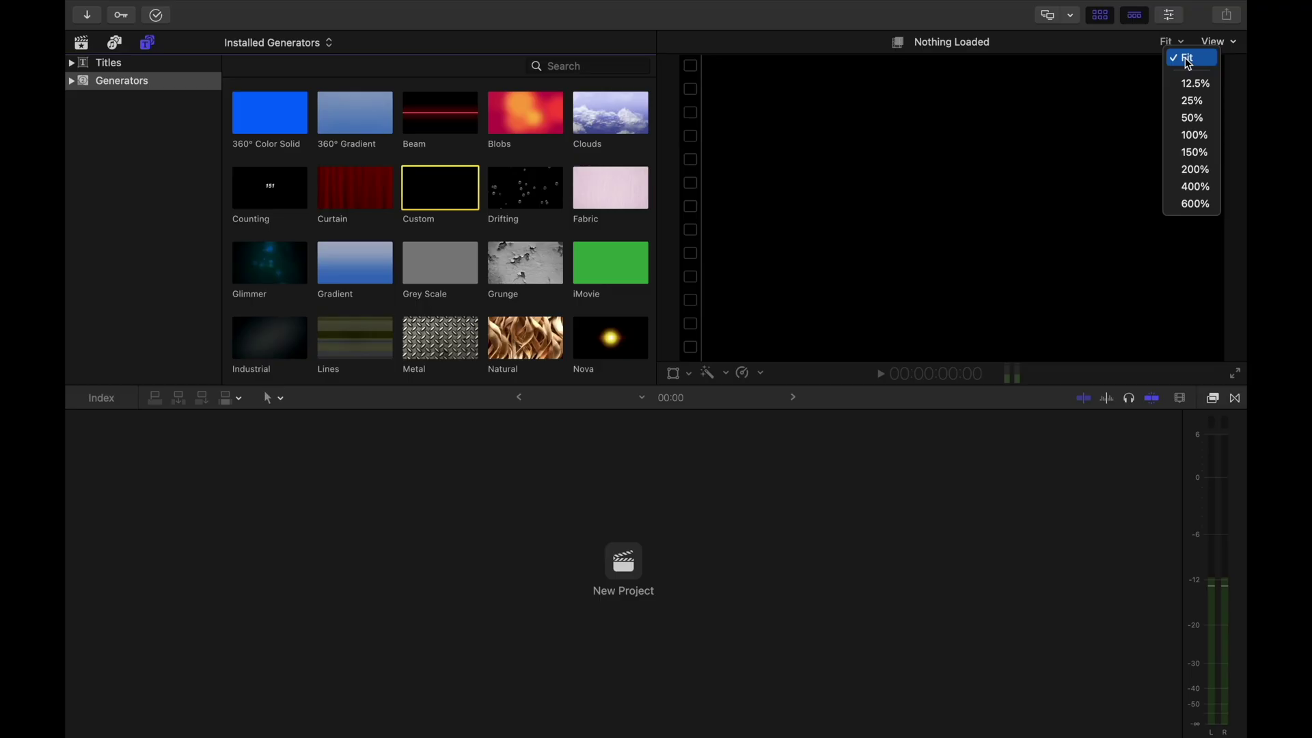
click(1286, 28)
click(1233, 44)
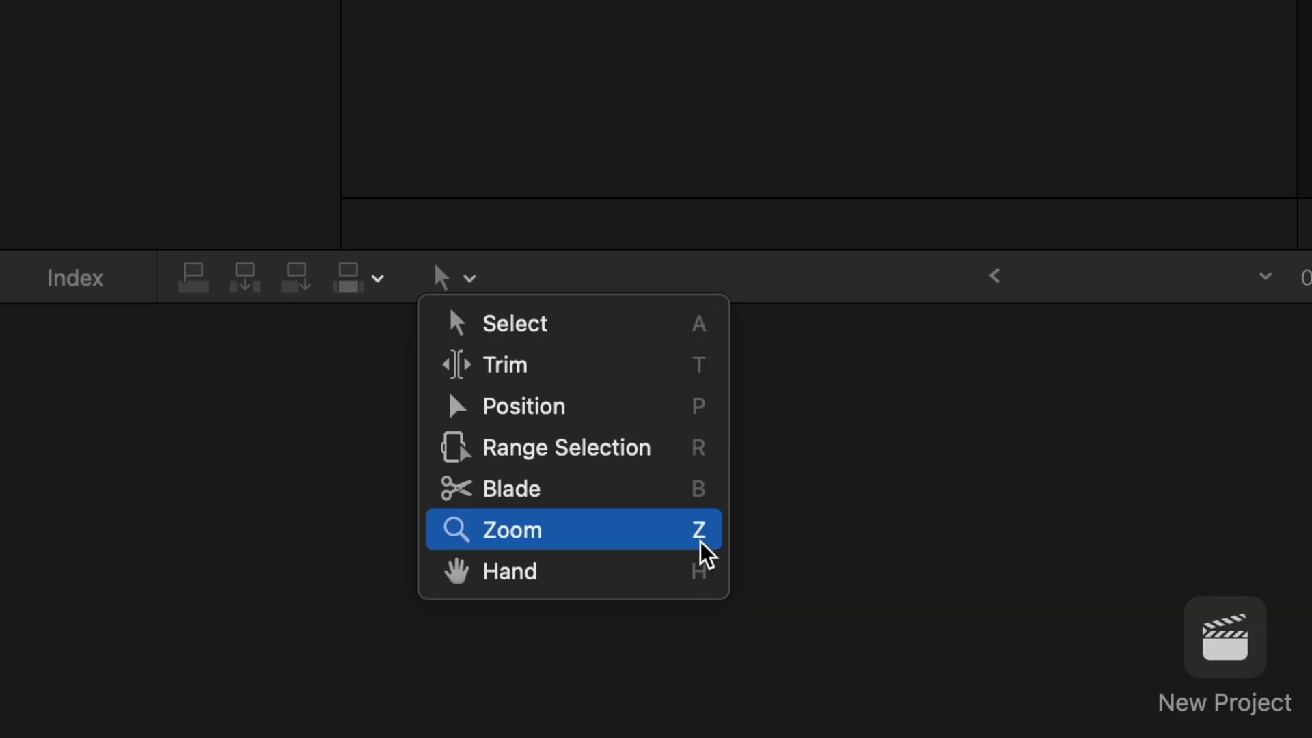
Step: Dismiss the Tools list, keeping the Select tool active
click(738, 617)
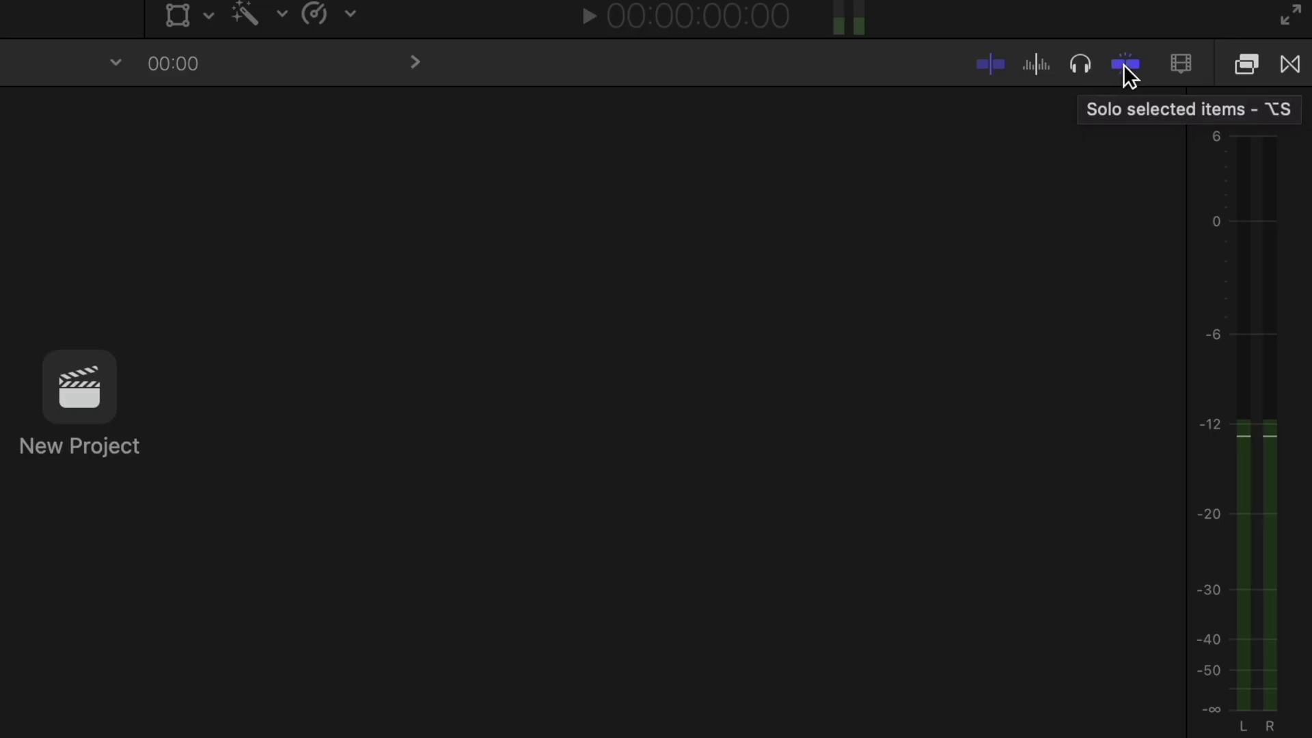
click(1246, 67)
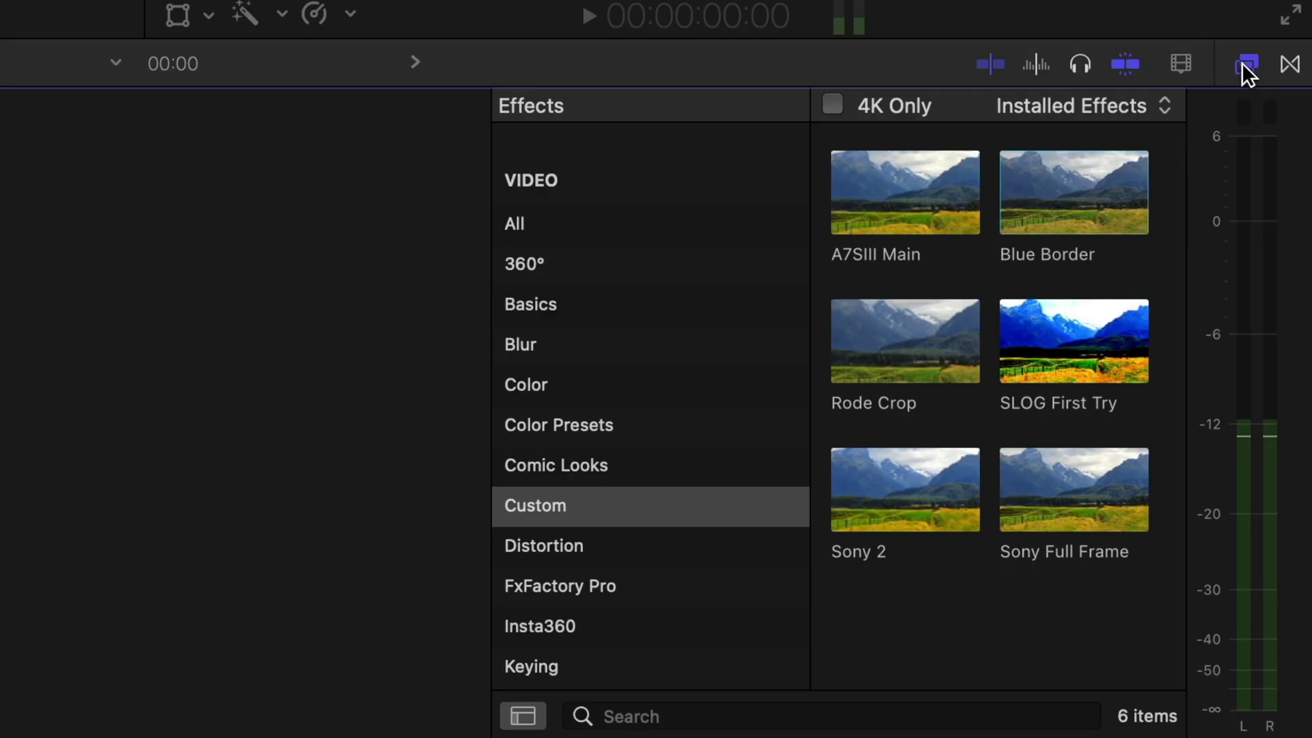
click(669, 234)
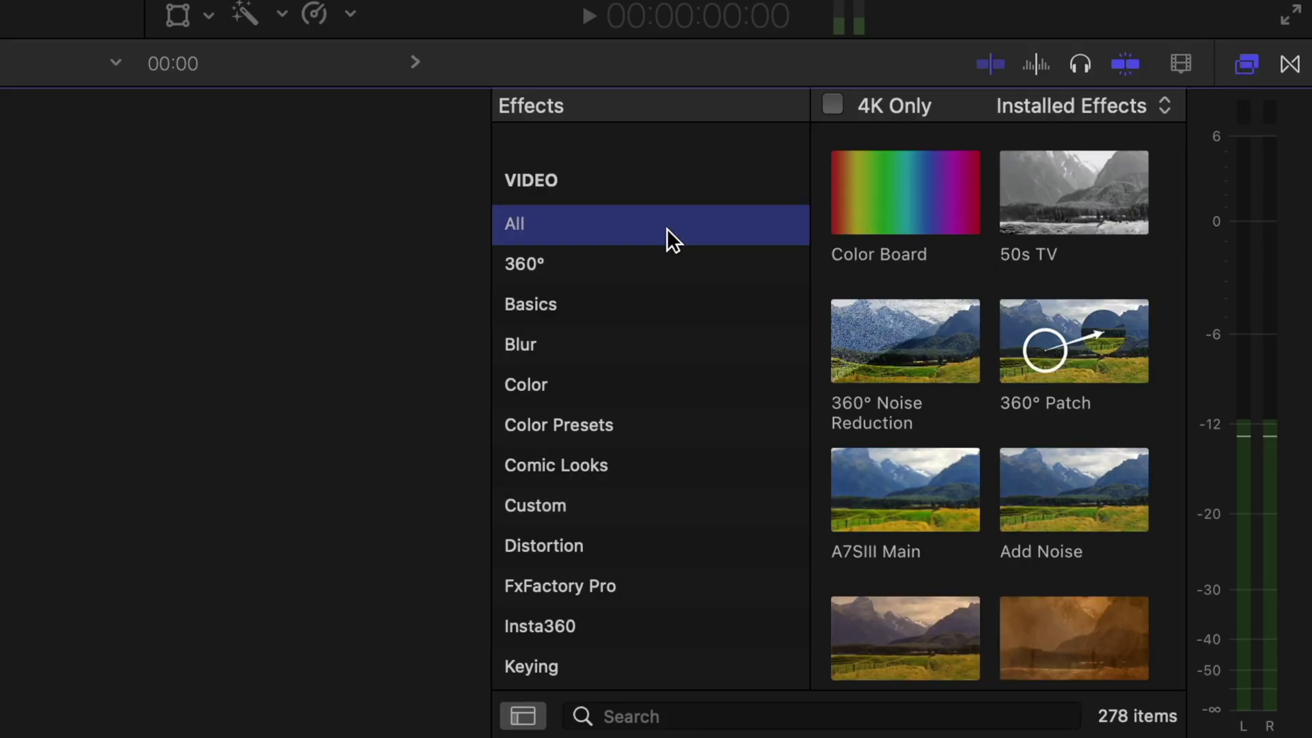
scroll(660, 356, down, 8)
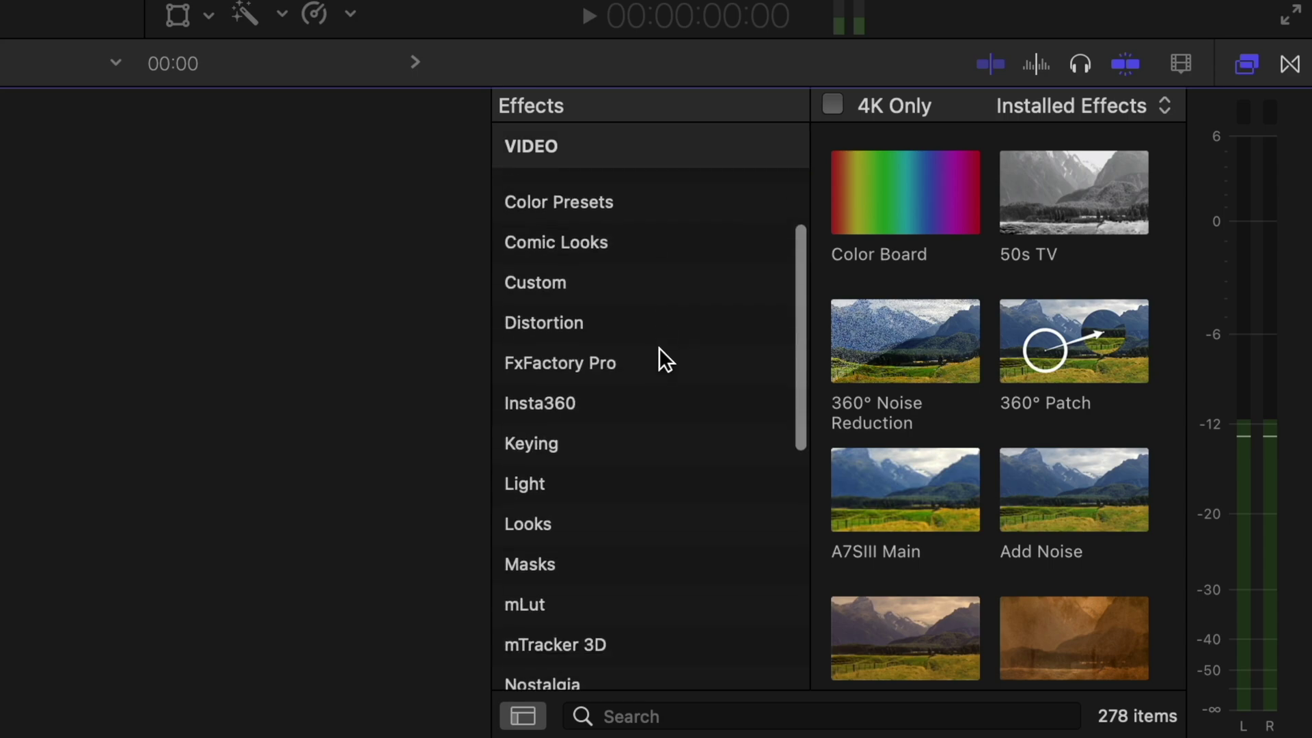
scroll(660, 356, down, 5)
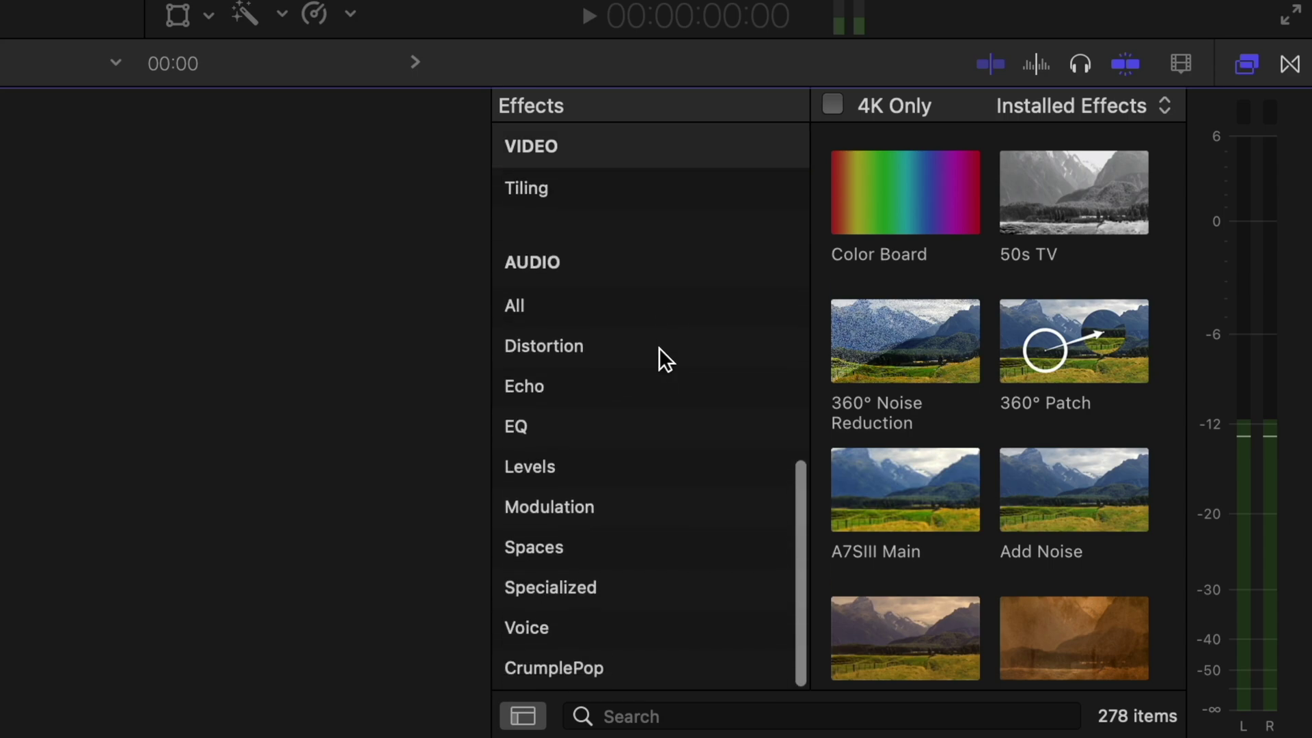
scroll(661, 357, up, 3)
scroll(657, 357, up, 6)
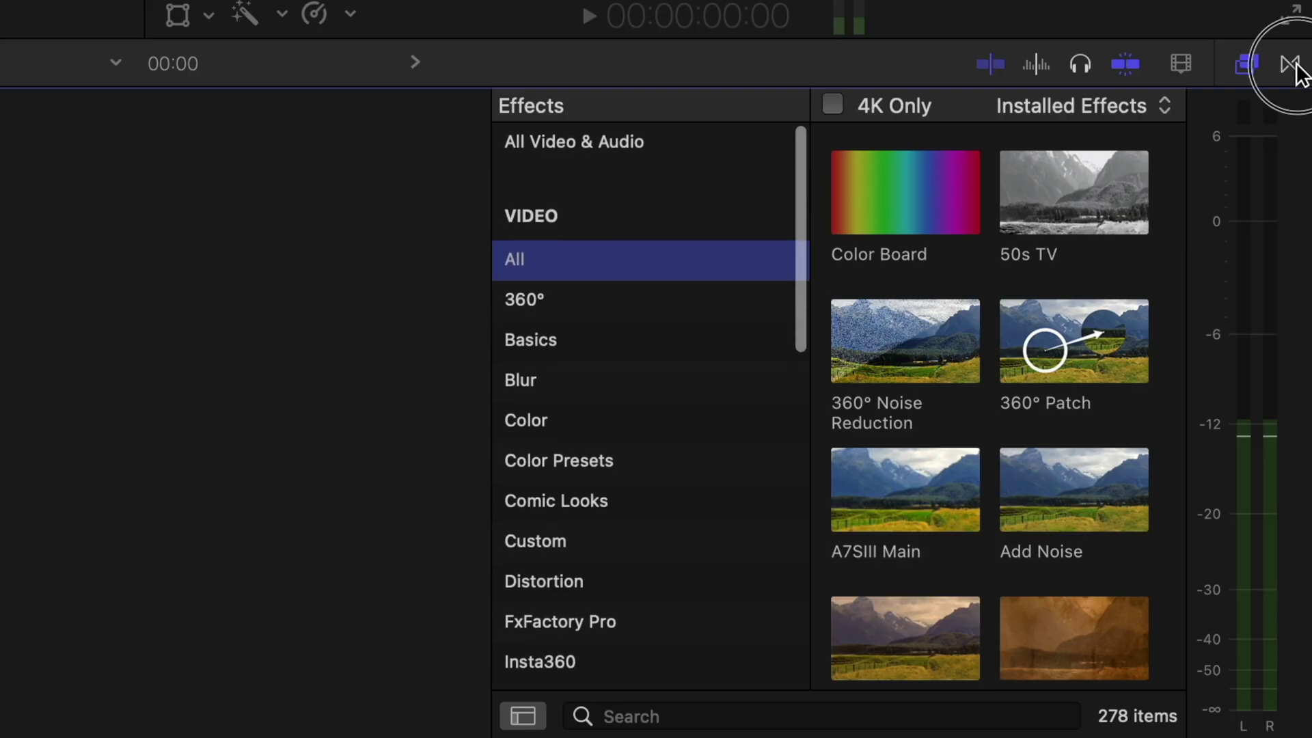
click(1292, 64)
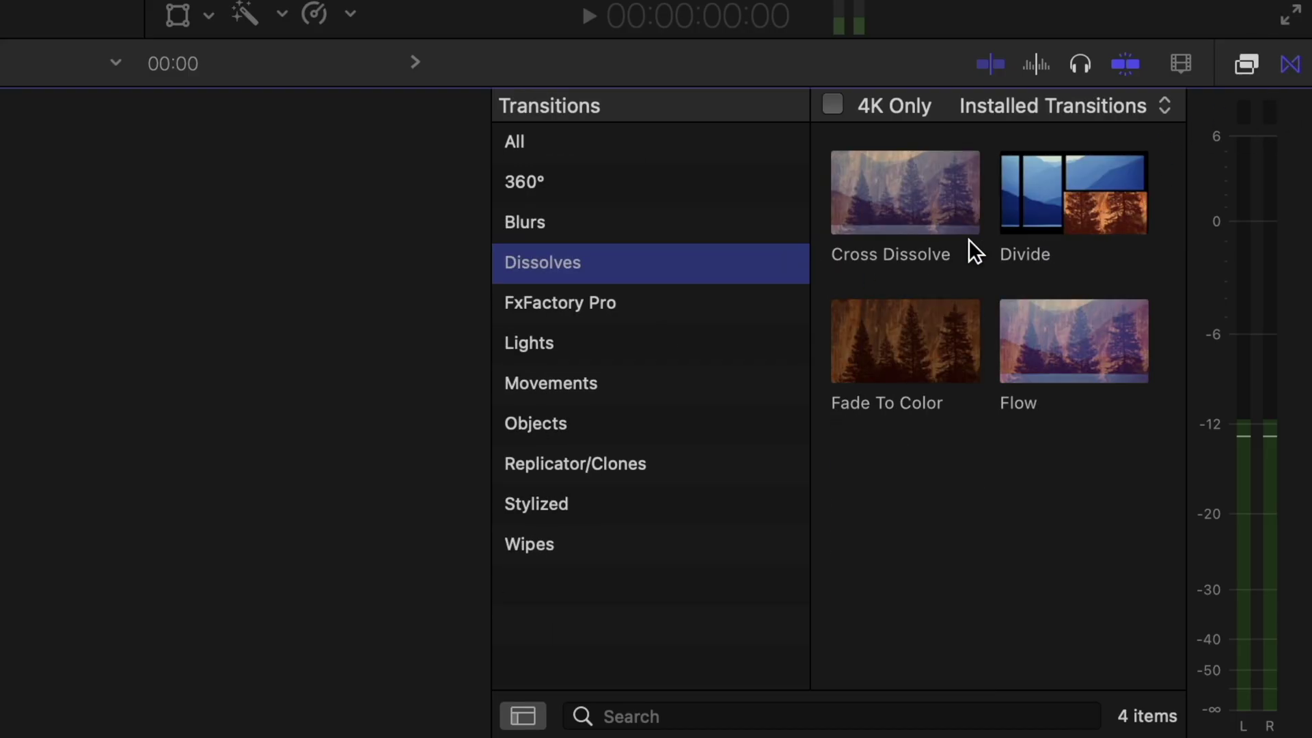
click(1290, 64)
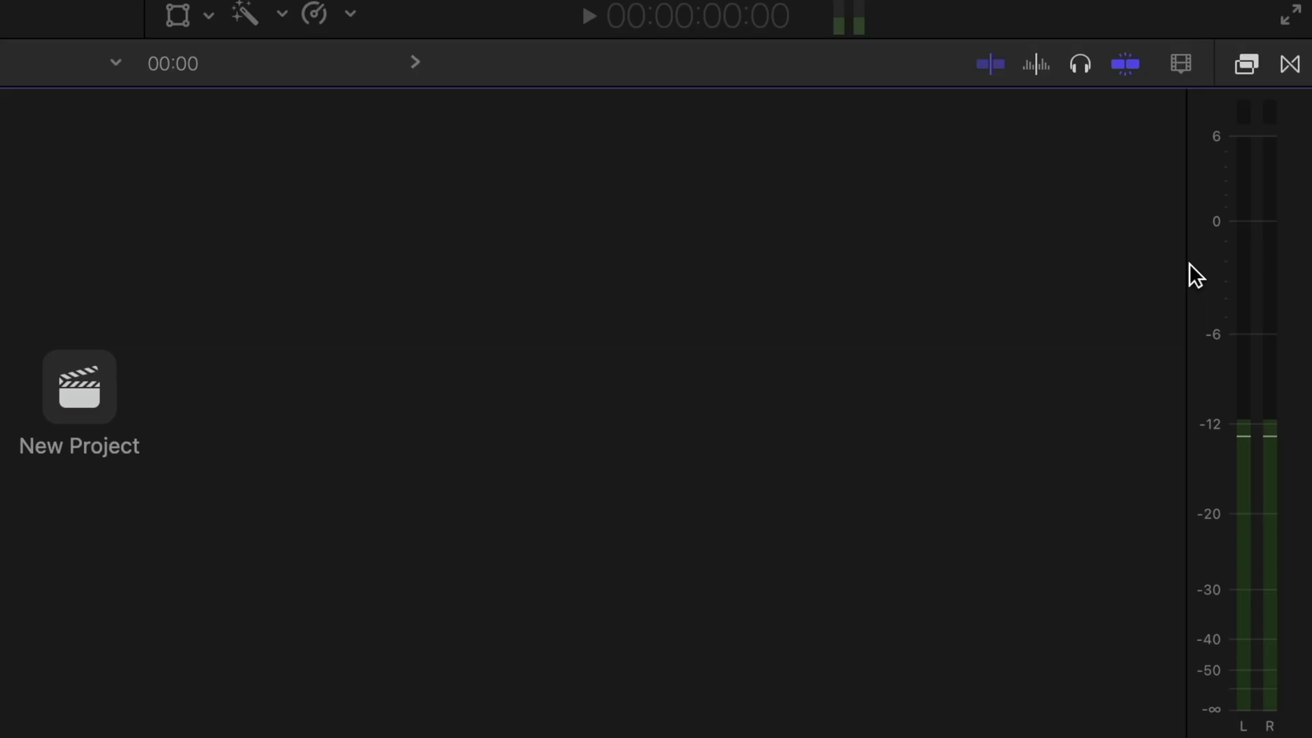
key(super+shift+8)
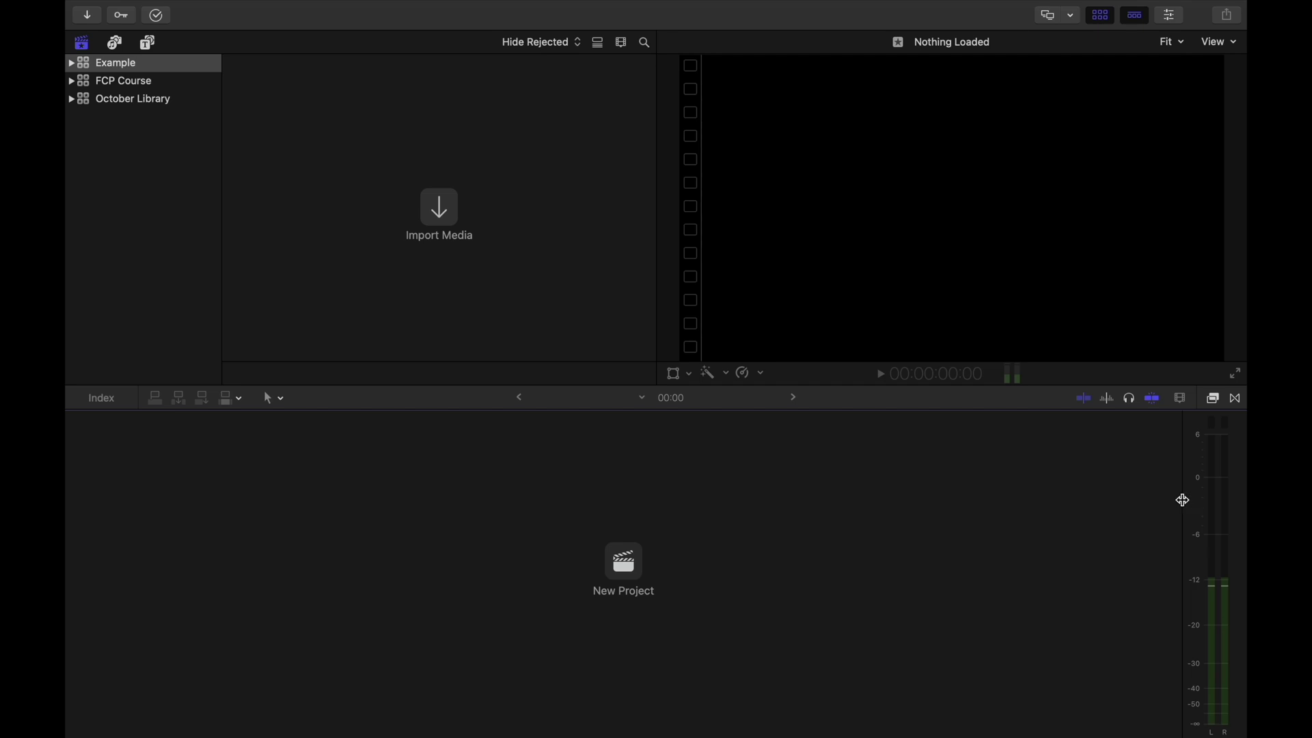
Step: Widen the audio meters panel, then return it to its narrow width
drag(1136, 499, 1048, 496)
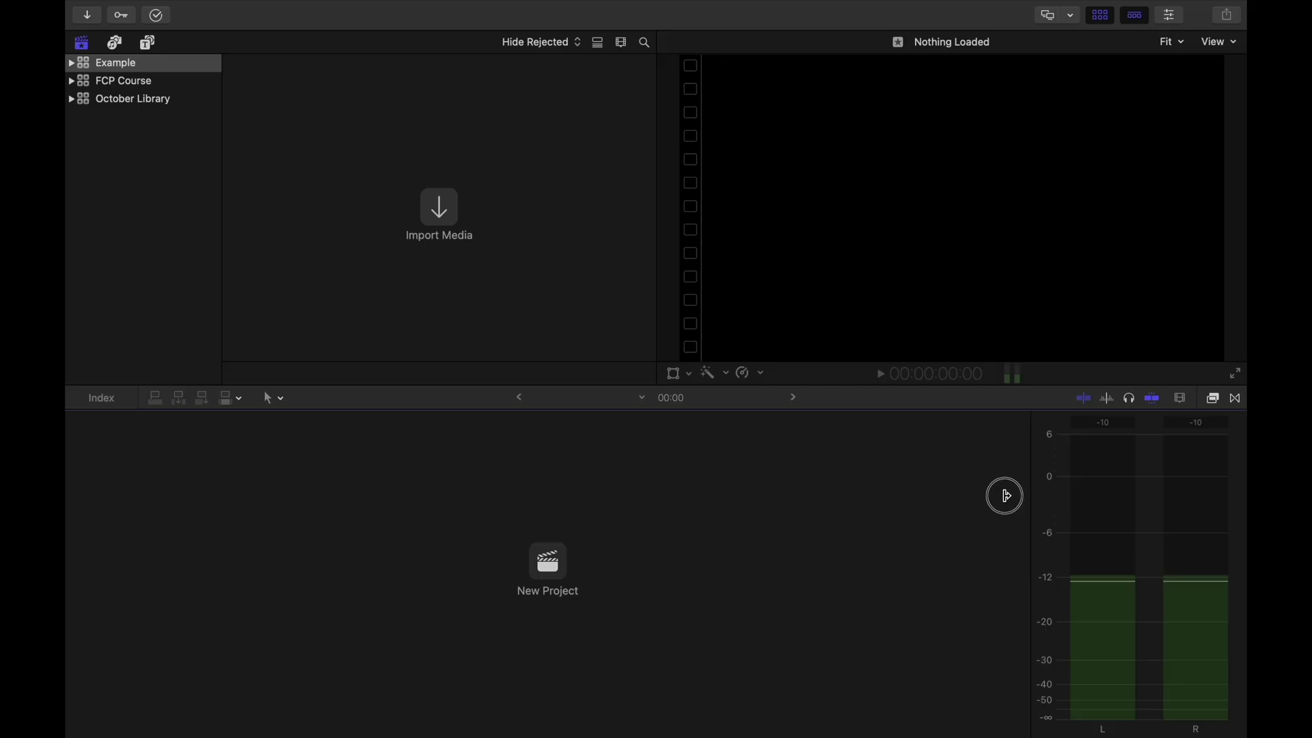
drag(1023, 494, 1187, 494)
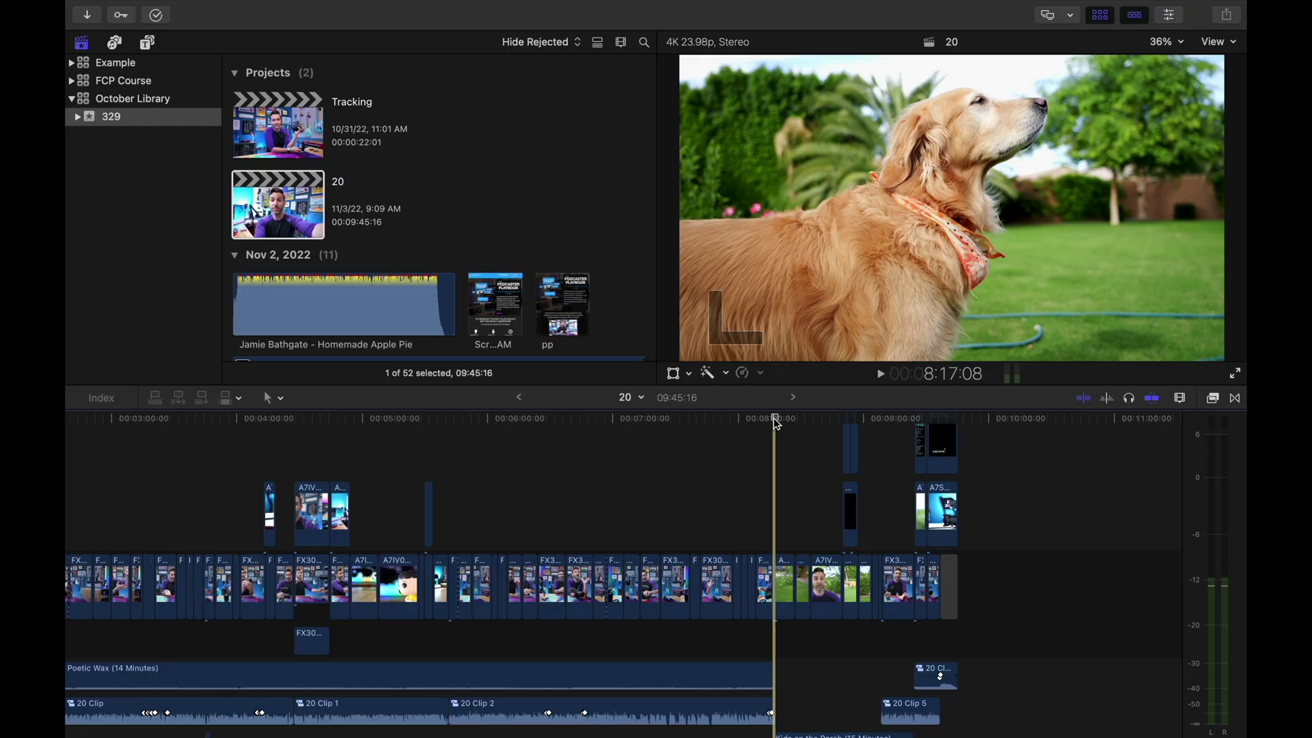
Step: Add clip A7IV0486 from the browser to the timeline right after the gap
scroll(540, 467, left, 1)
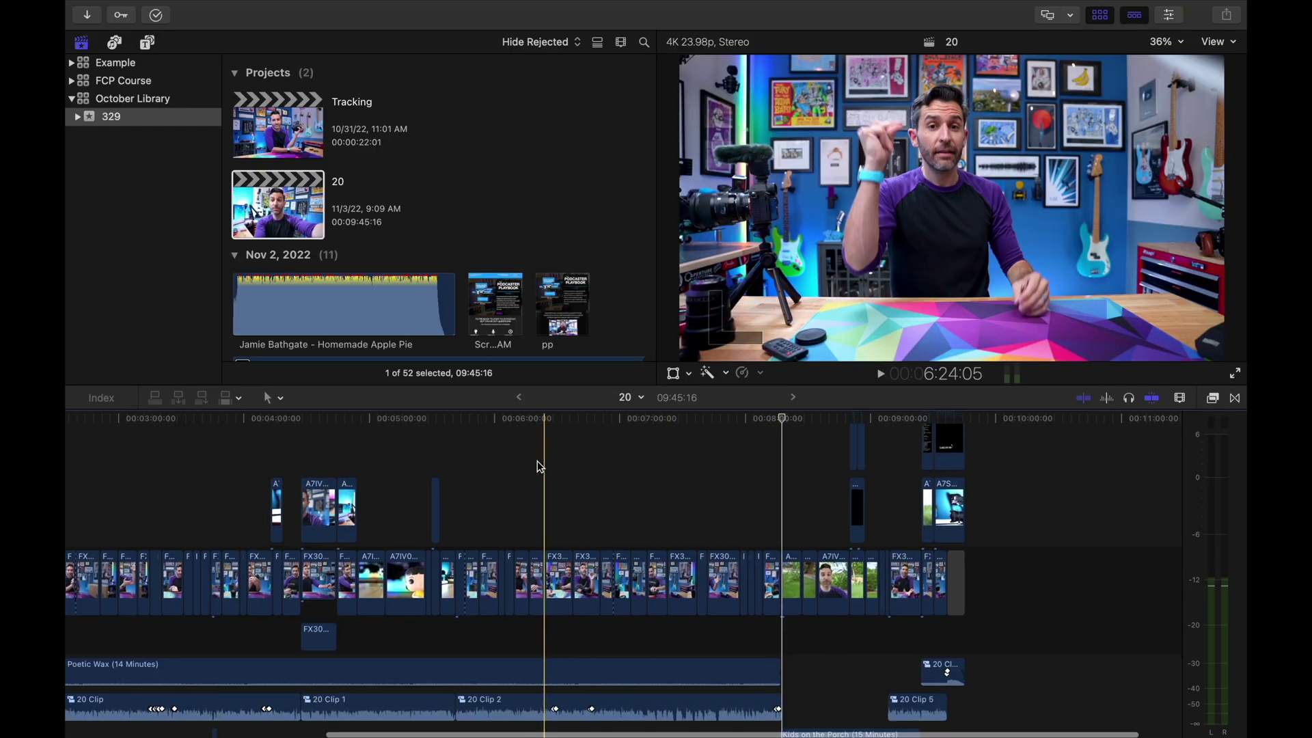
scroll(537, 461, left, 10)
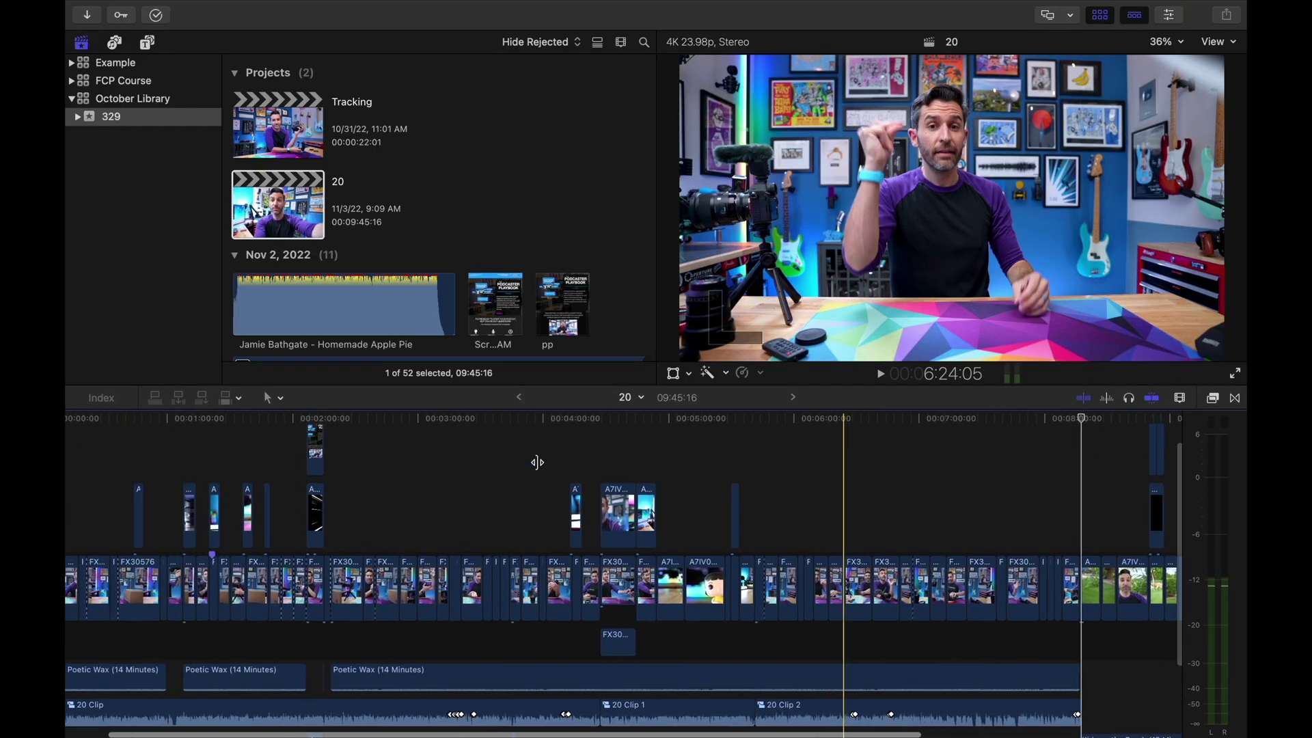
scroll(537, 462, down, 6)
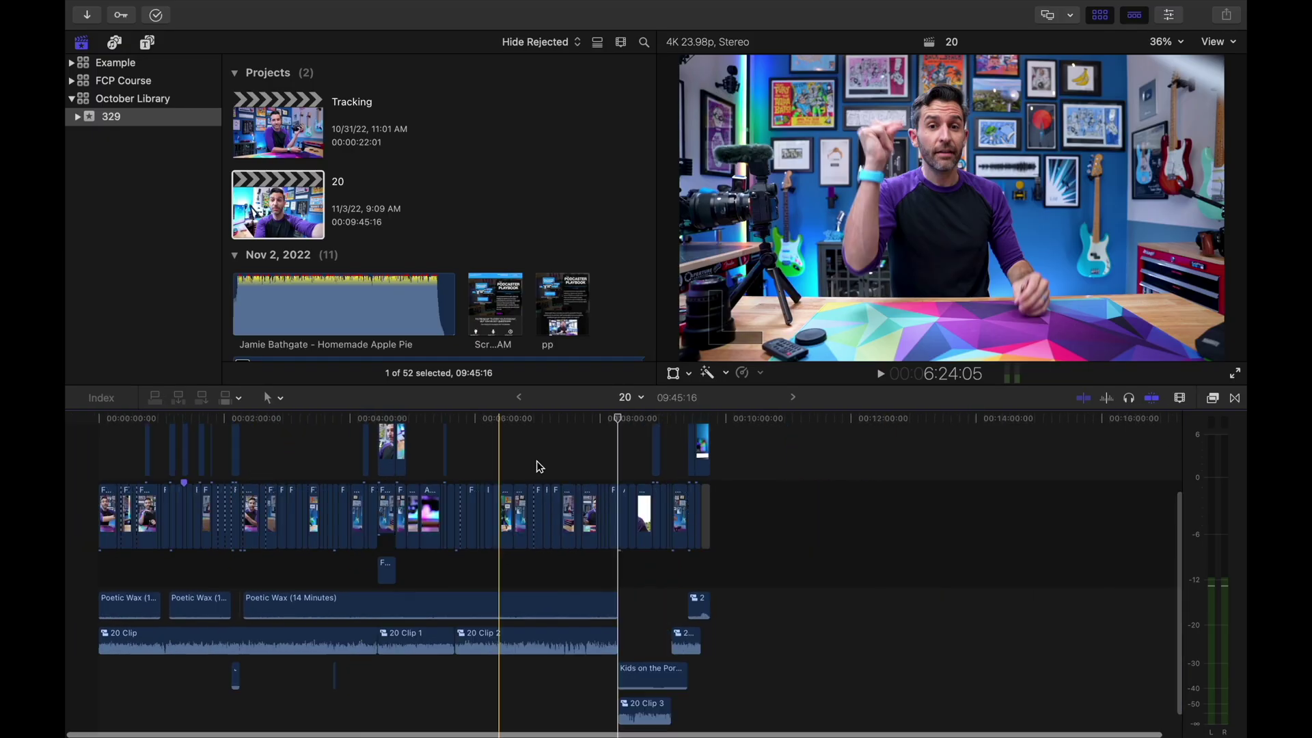
scroll(540, 467, right, 6)
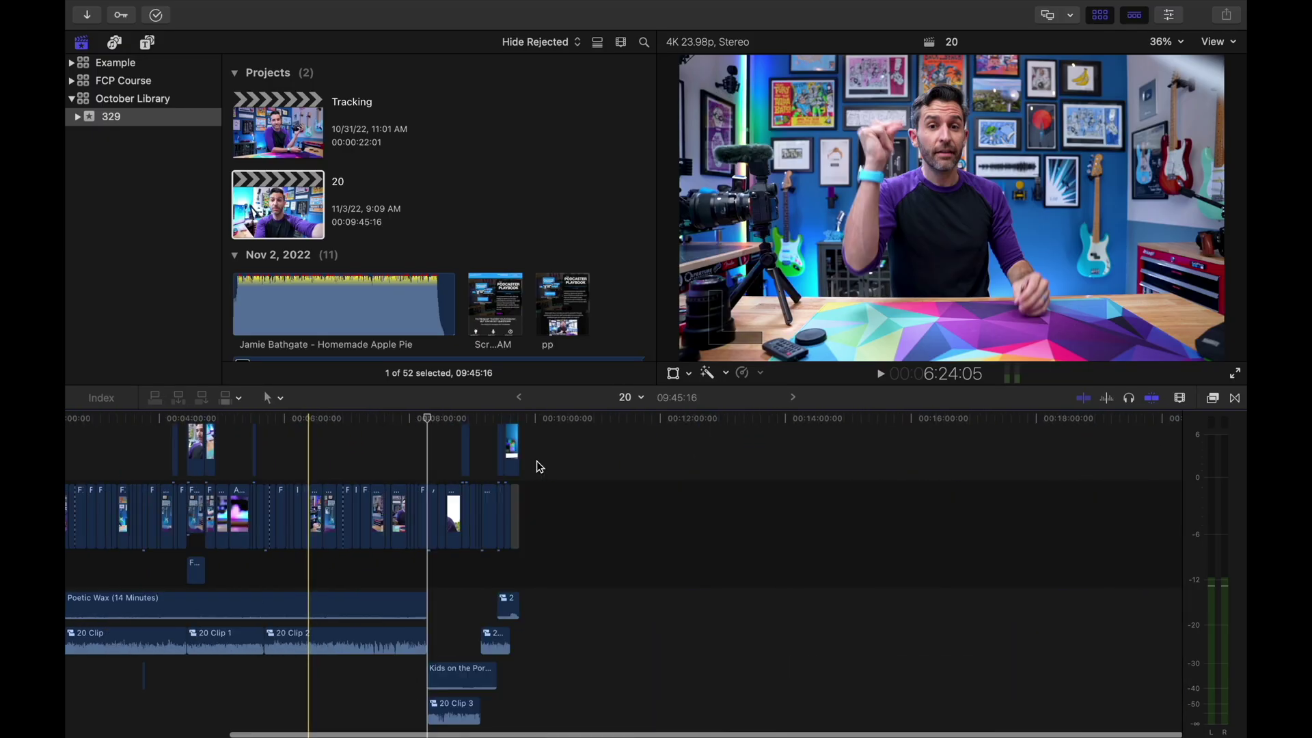
scroll(540, 467, up, 6)
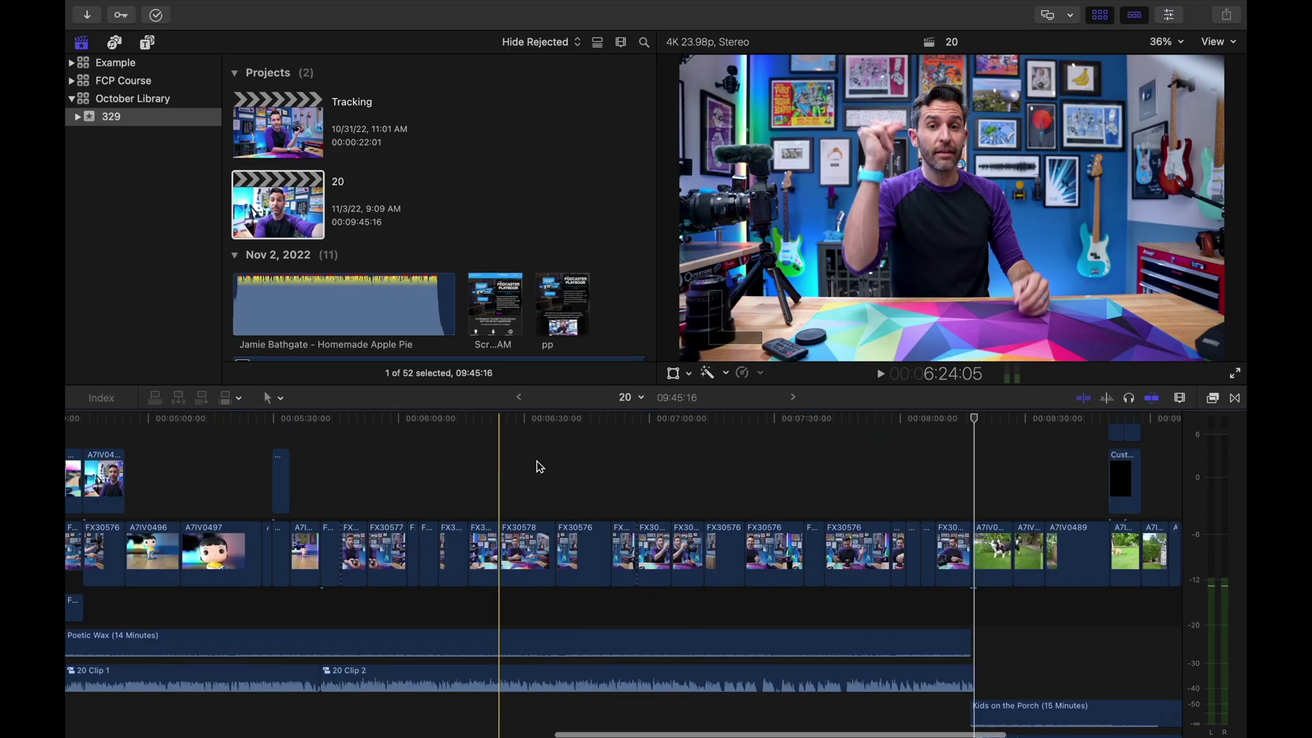
scroll(540, 467, up, 5)
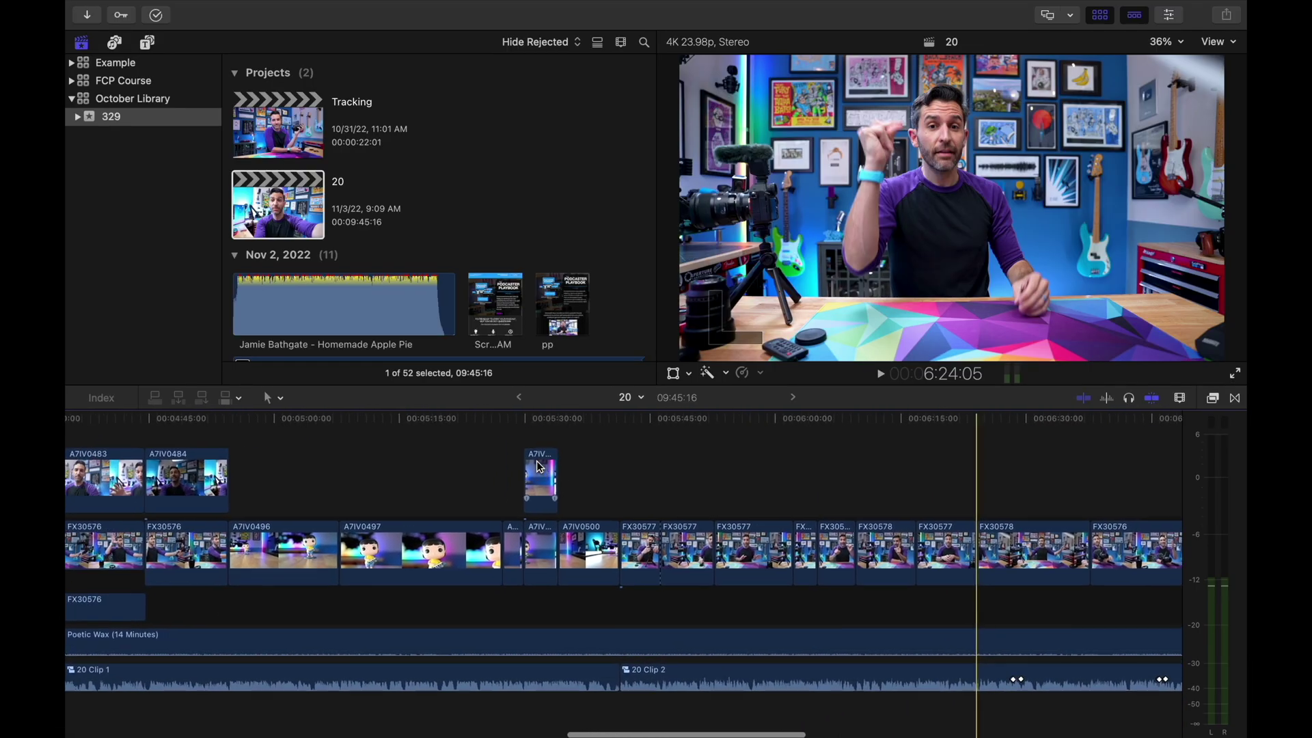
scroll(540, 467, left, 2)
scroll(540, 467, down, 2)
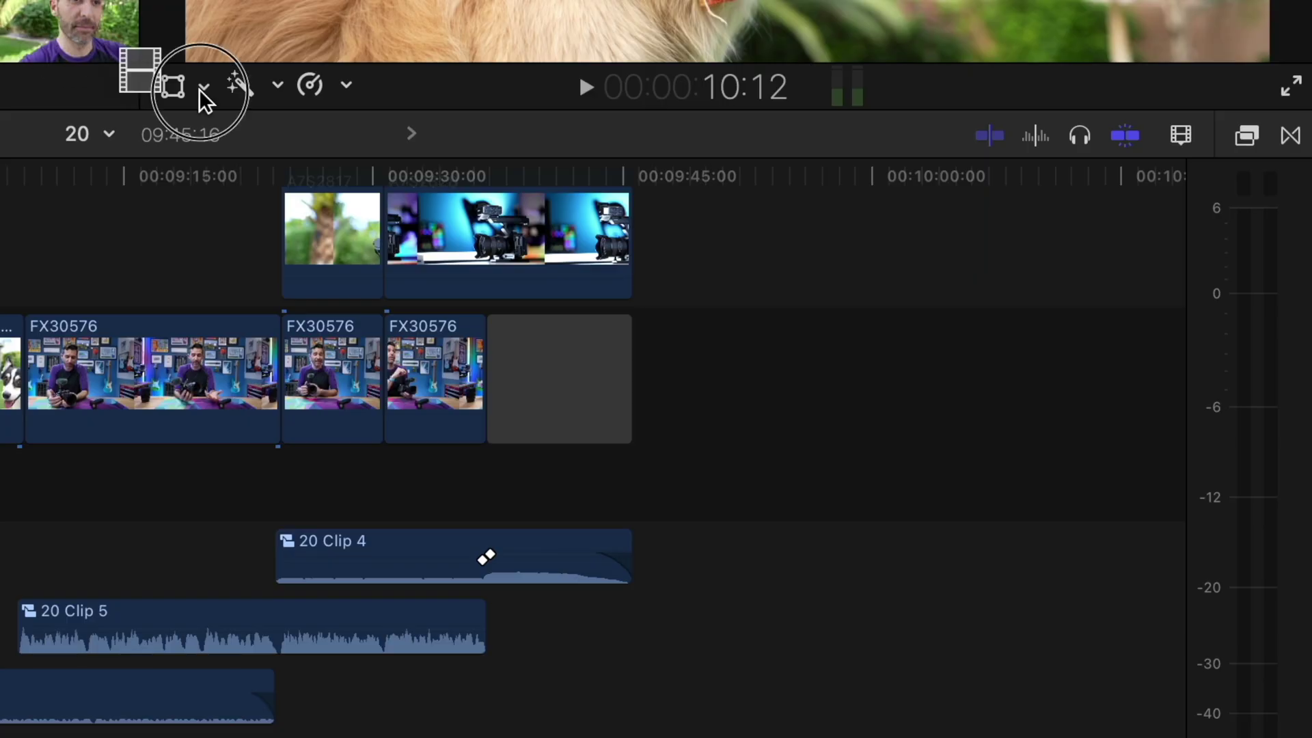
drag(199, 89, 643, 361)
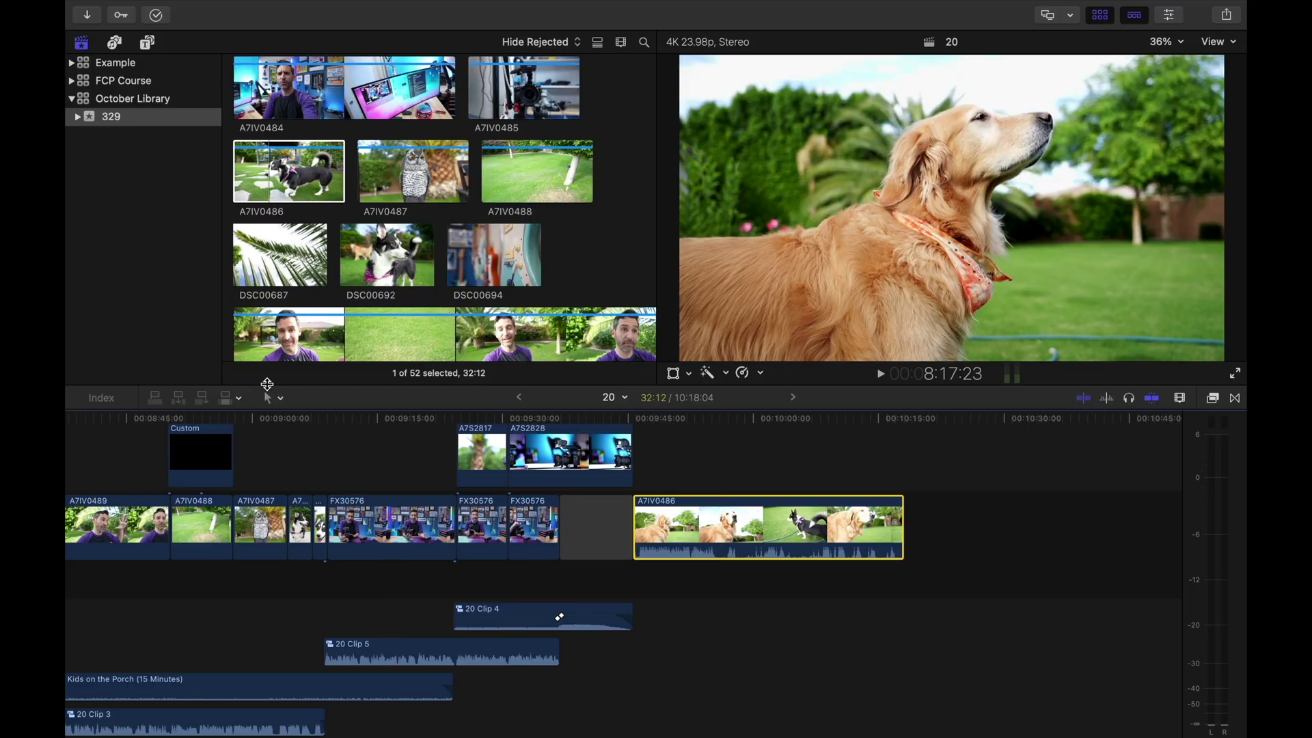
Step: Switch to the Trim tool and trim the start edge of A7IV0486
click(278, 398)
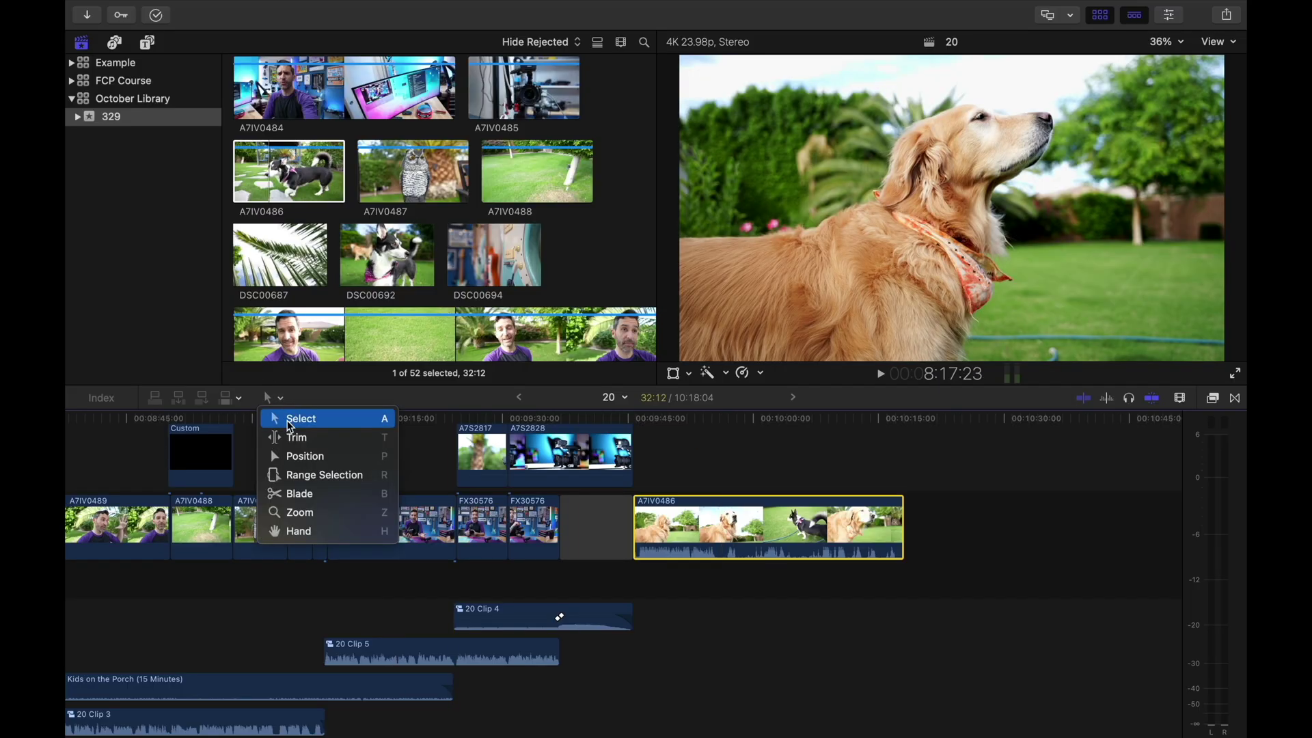
click(290, 438)
drag(636, 517, 661, 526)
Step: With the Range Selection tool, mark a range over FX30576 and adjust its audio volume
click(281, 399)
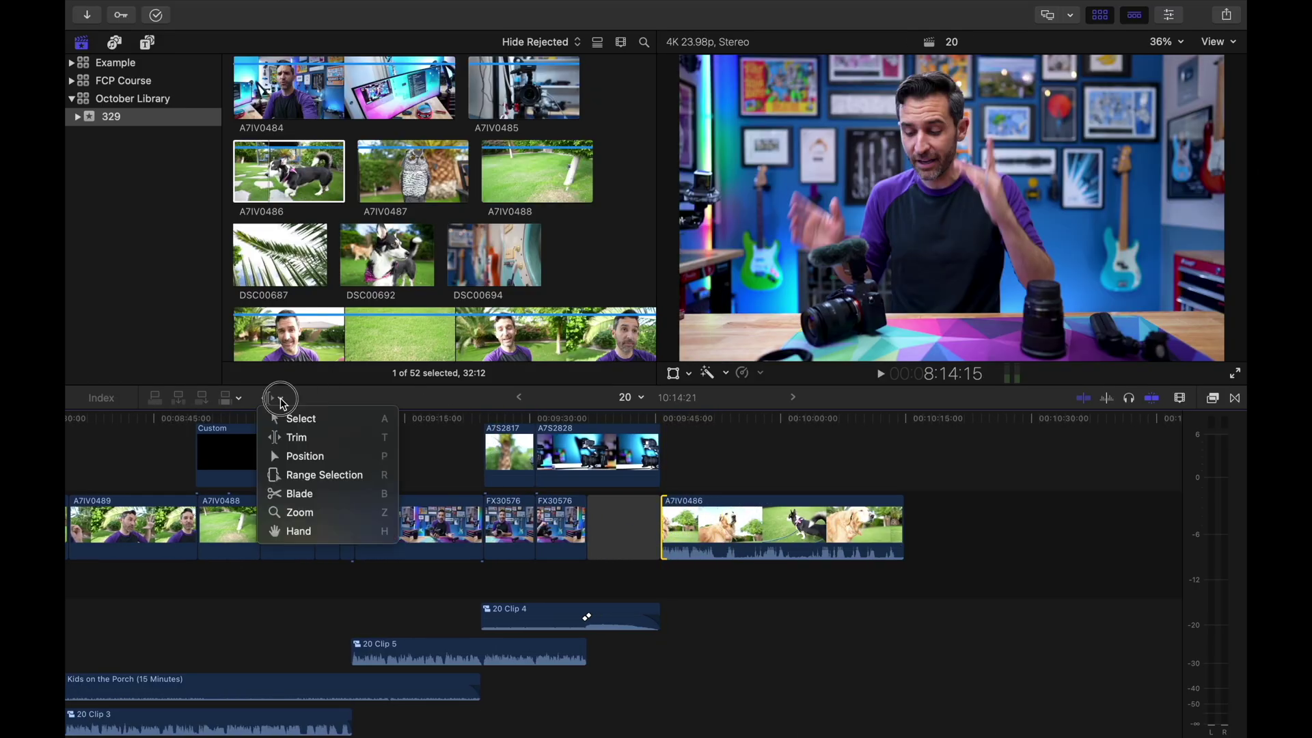
click(295, 481)
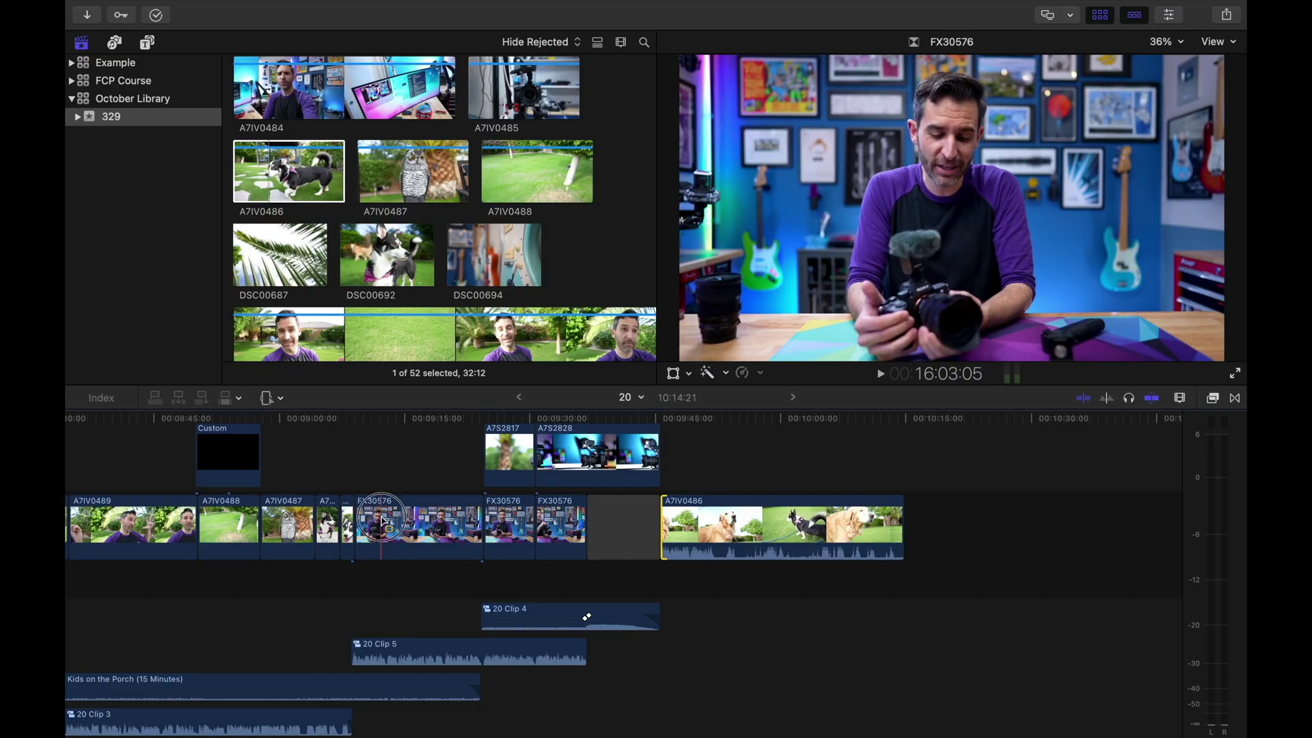
drag(382, 523, 459, 525)
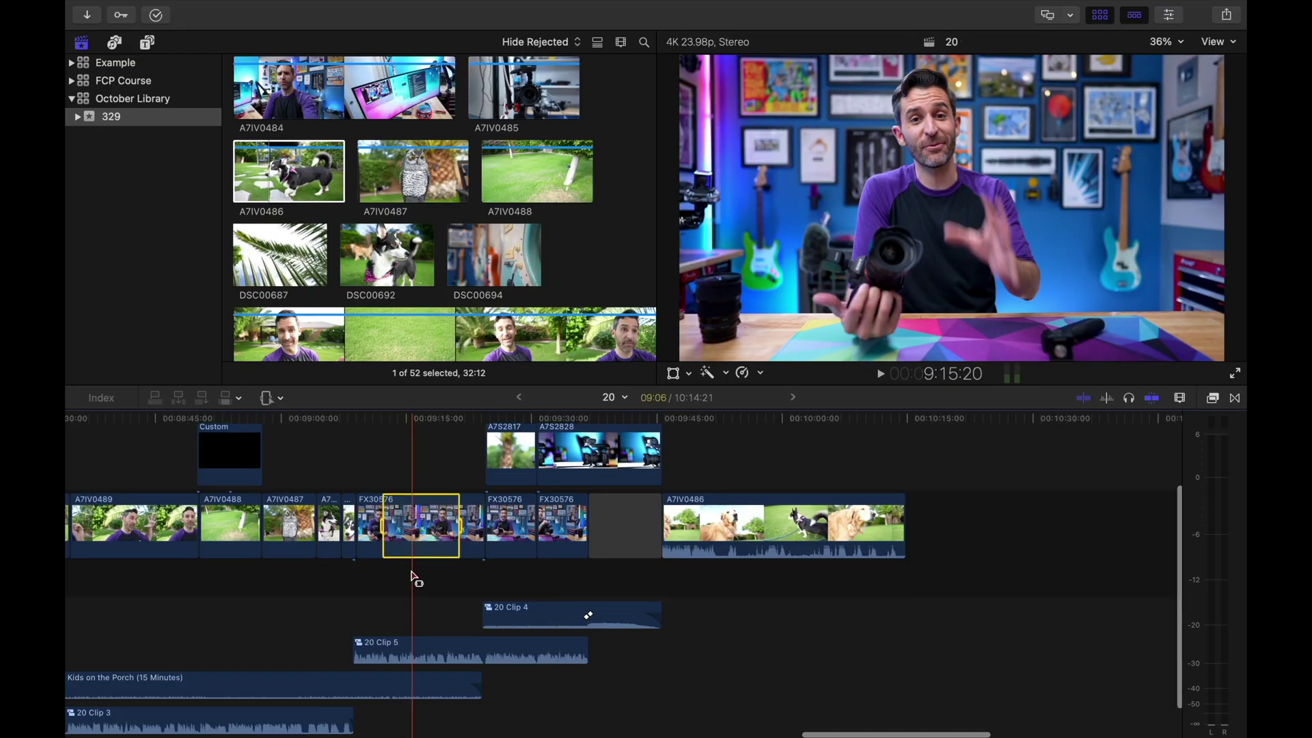
scroll(412, 578, left, 10)
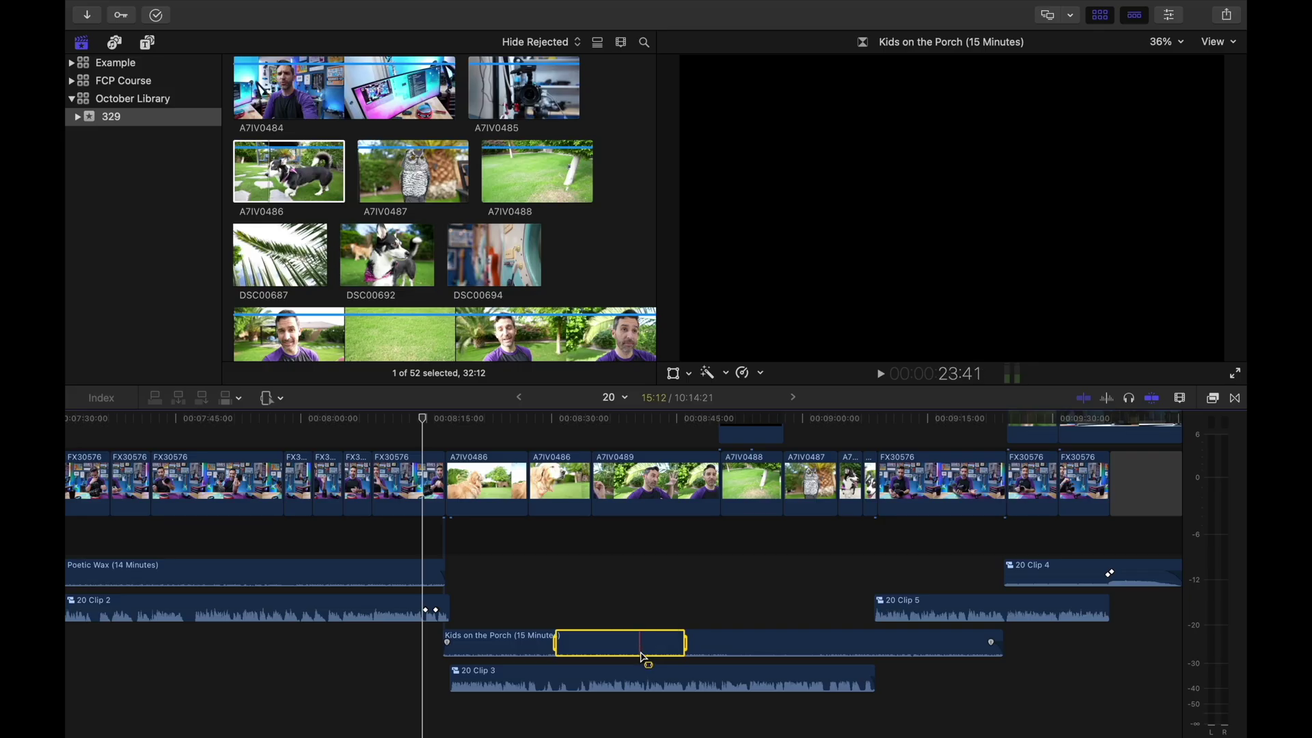
drag(641, 645, 640, 645)
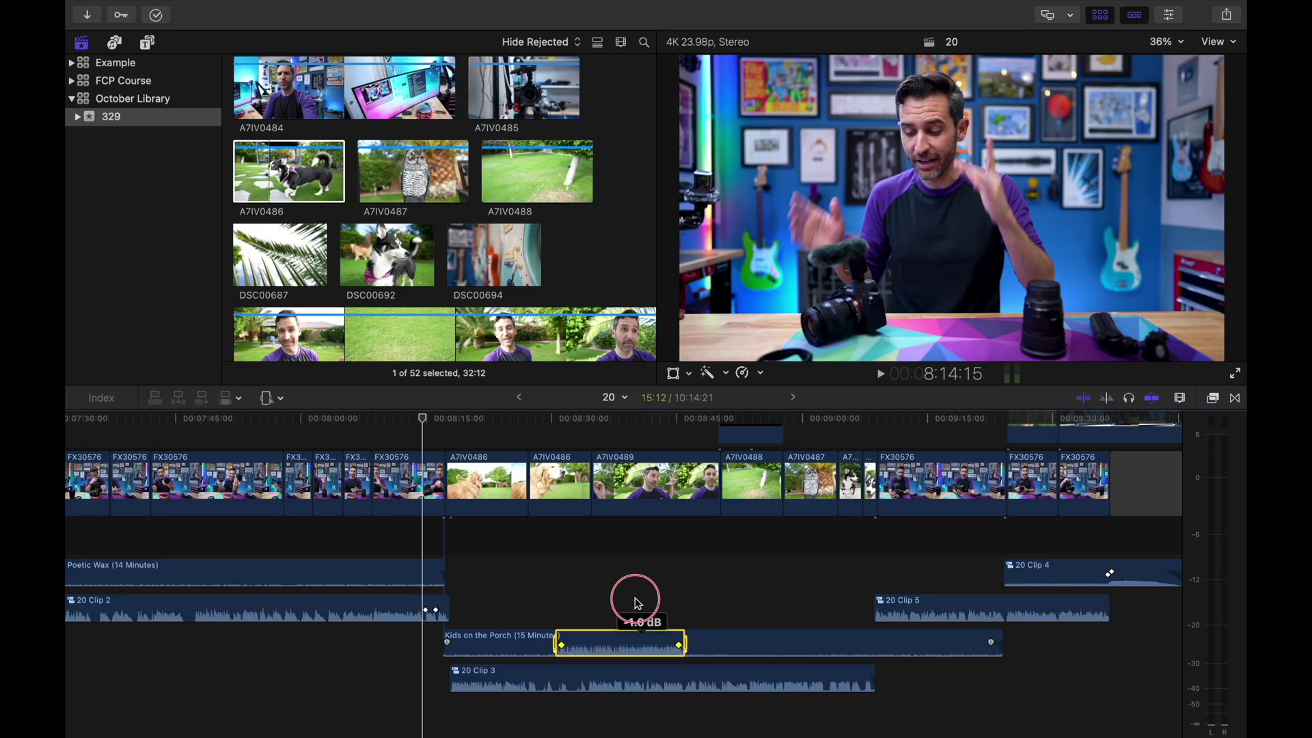
Step: Make three Blade cuts on A7IV0486, then undo them with Cmd-Z
key(a)
click(273, 398)
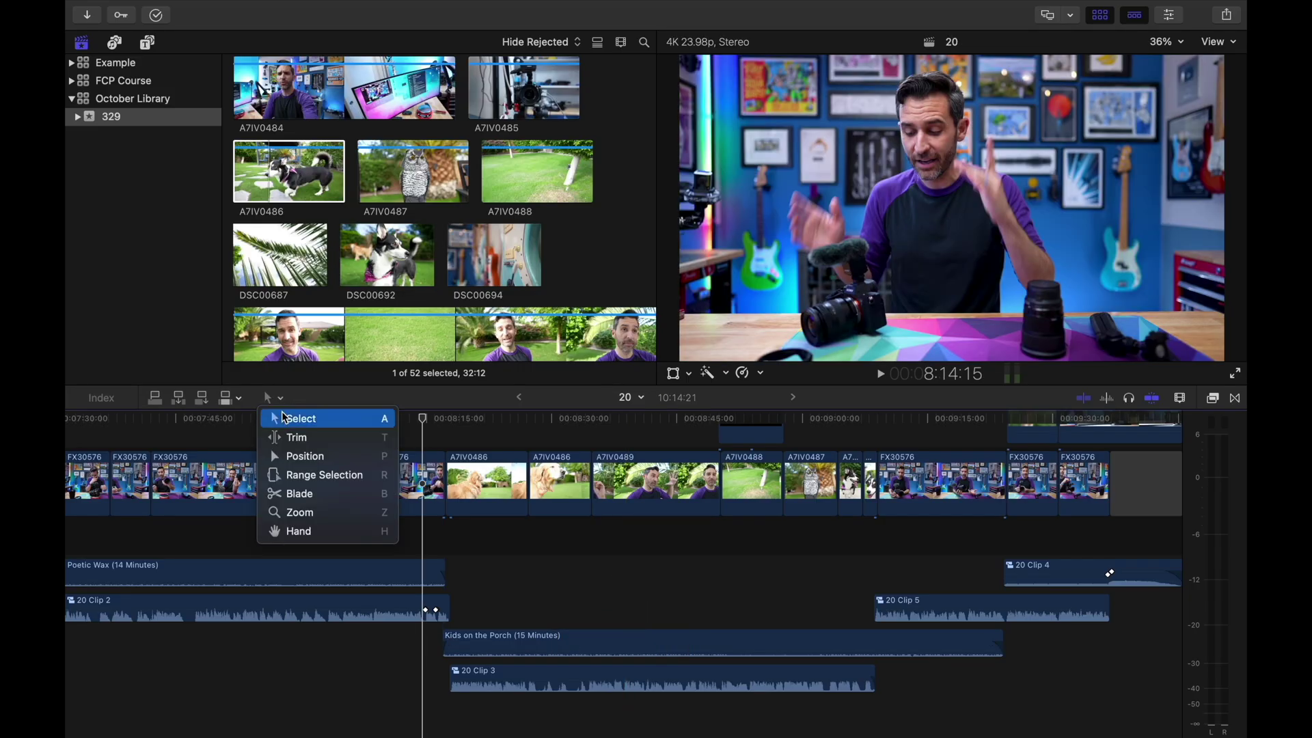
click(291, 495)
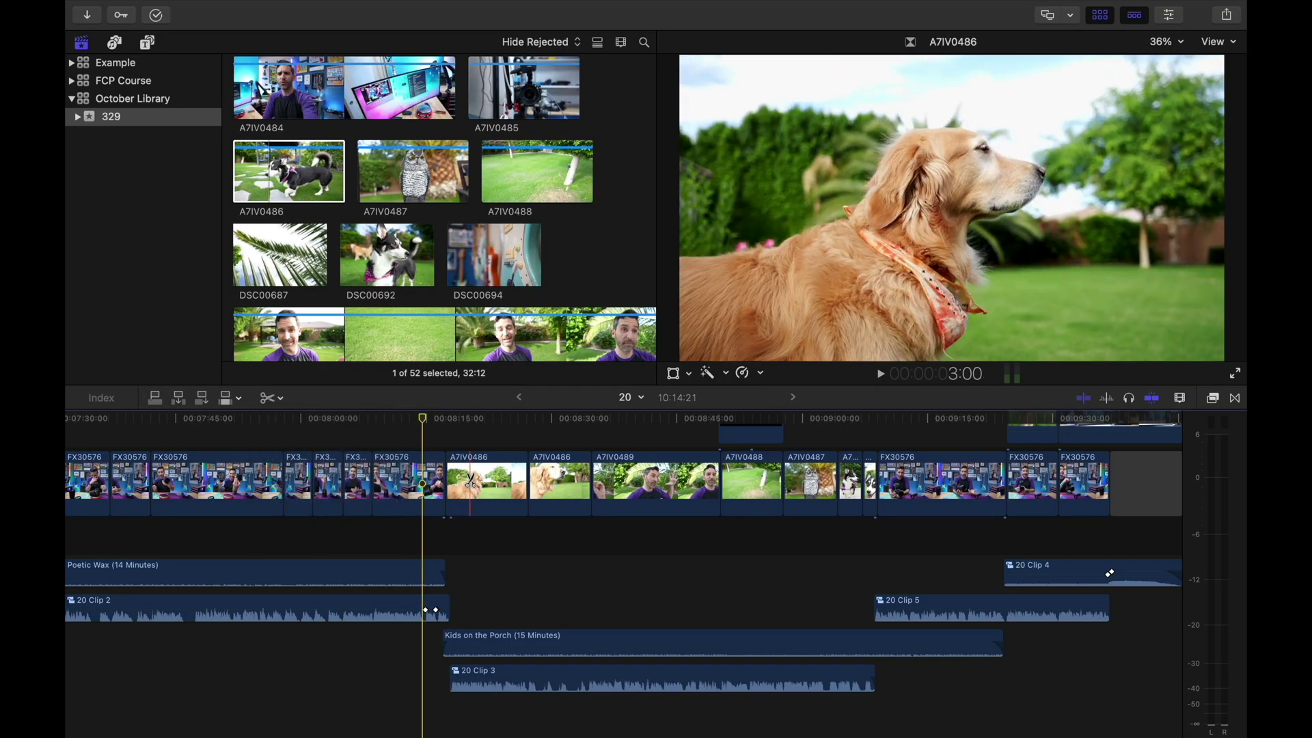
click(470, 481)
click(491, 480)
click(507, 481)
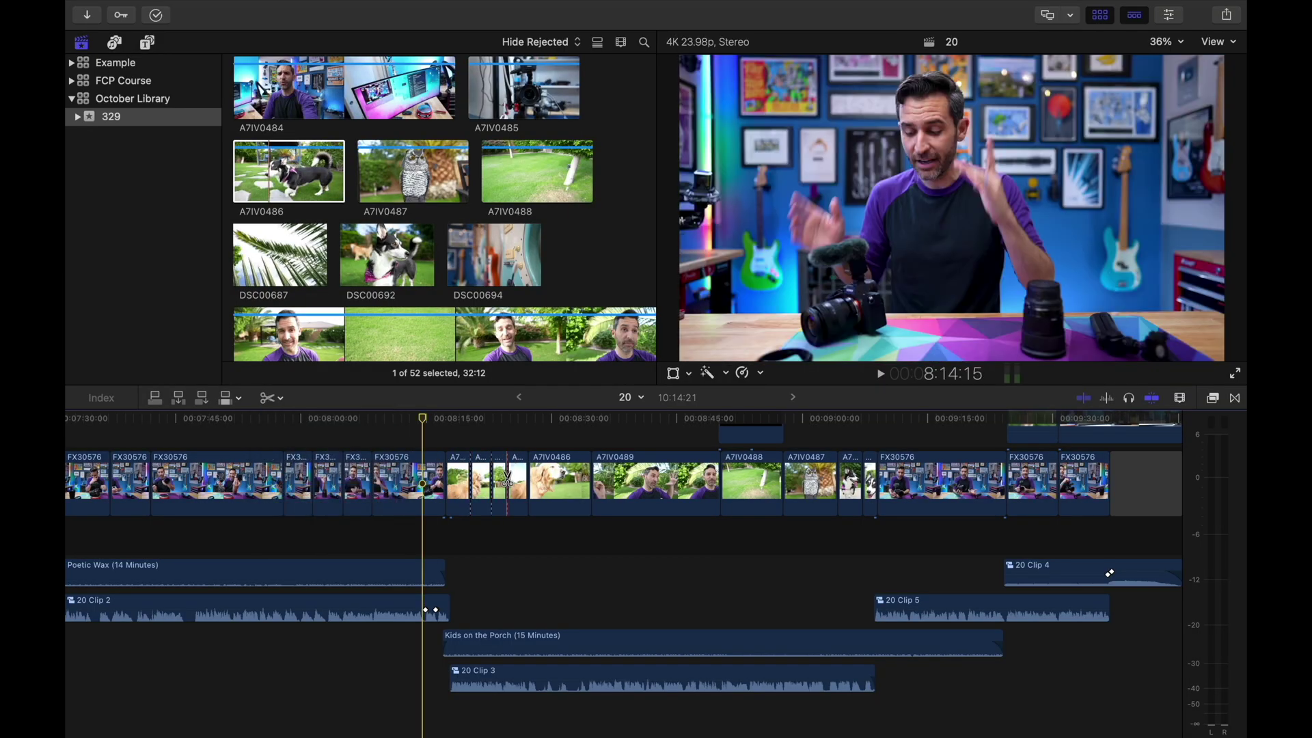
key(super+z)
key(super+z)
key(super+z)
Step: Choose the Zoom tool and zoom the timeline in twice, then back out once
click(274, 398)
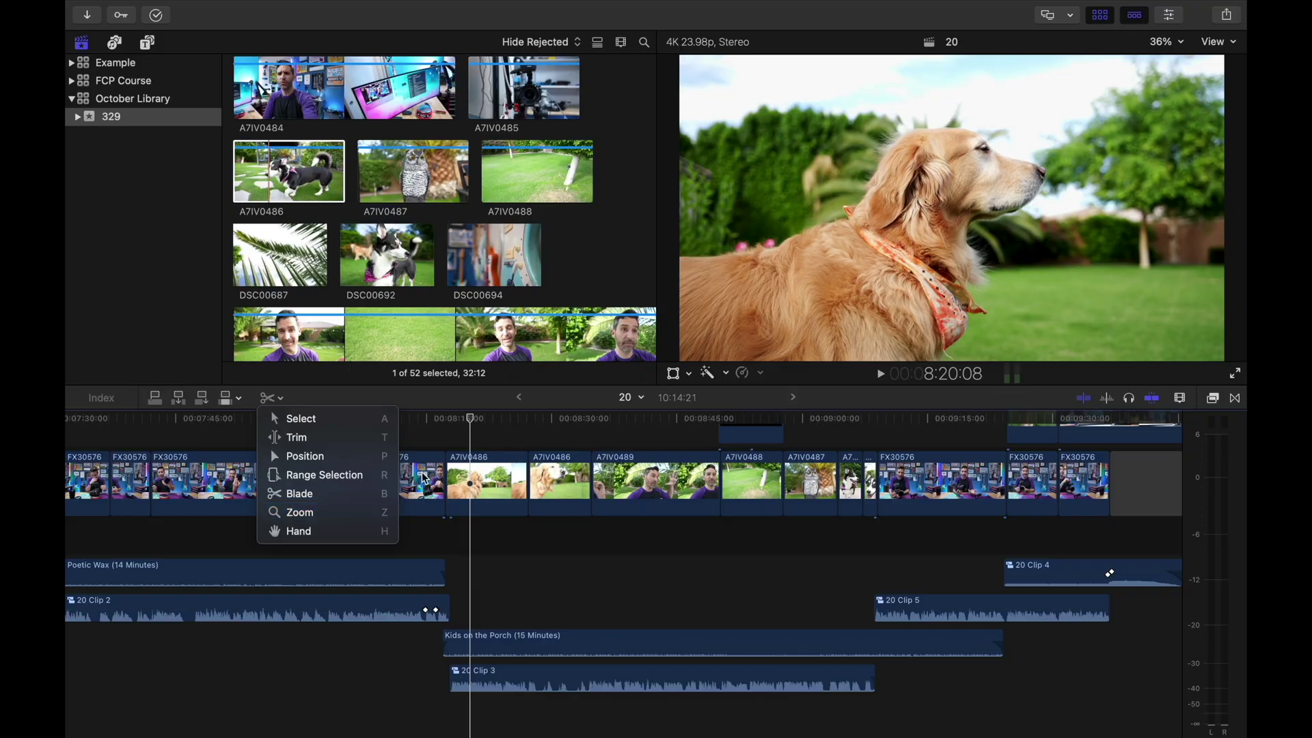
click(471, 440)
key(super+equal)
key(super+equal)
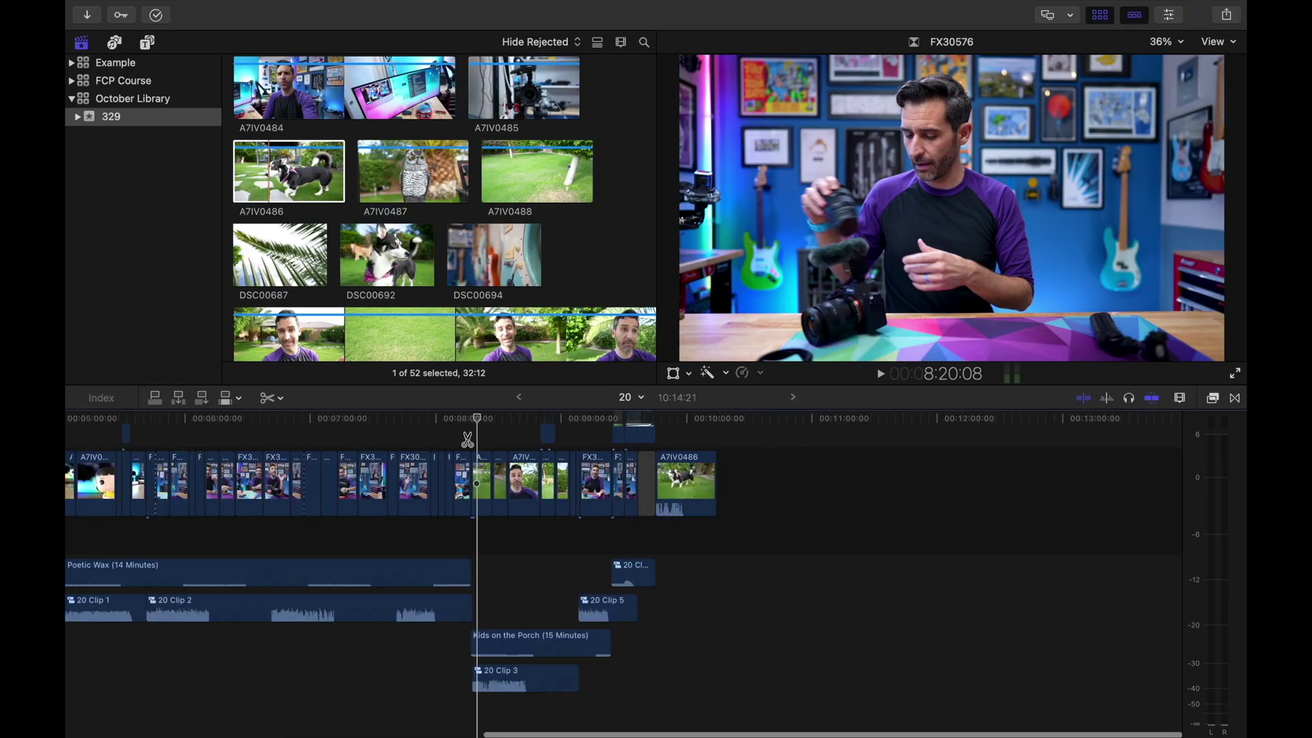
key(super+equal)
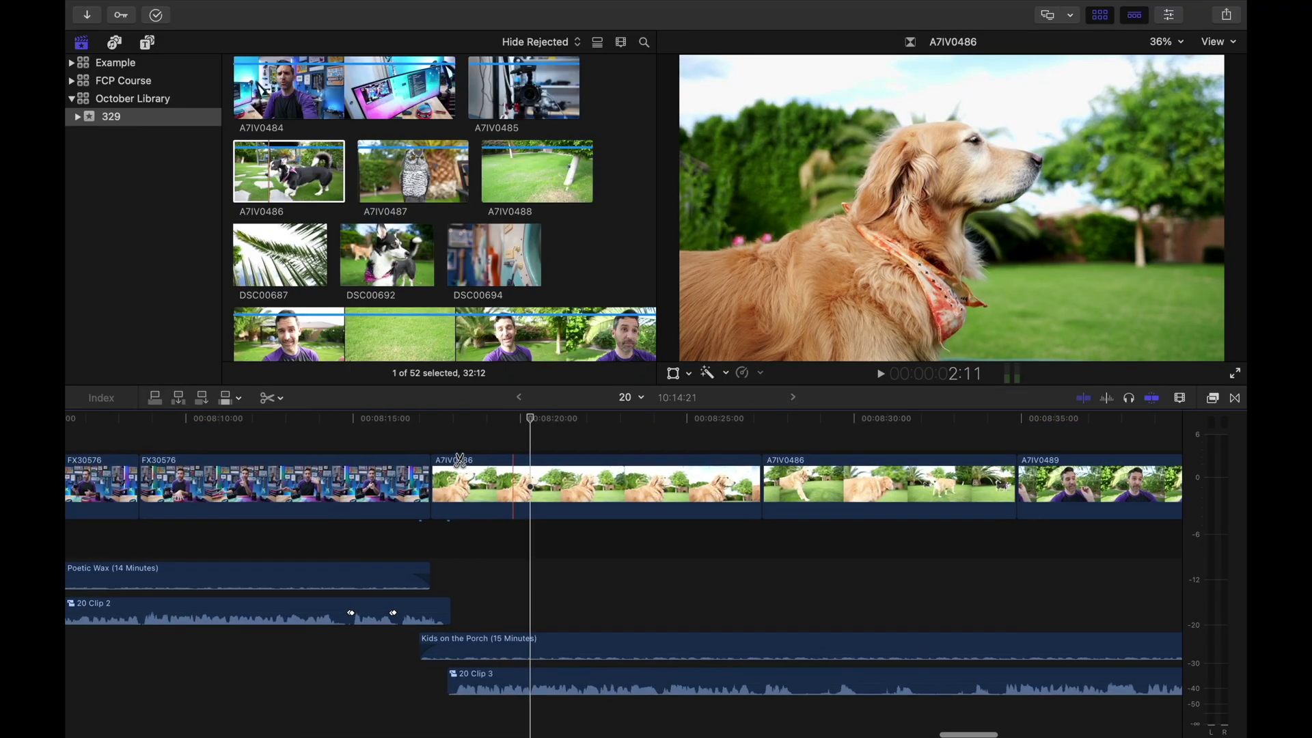
key(super+minus)
key(super+minus)
Step: Choose the Hand tool and pan the timeline across to other clips
click(282, 399)
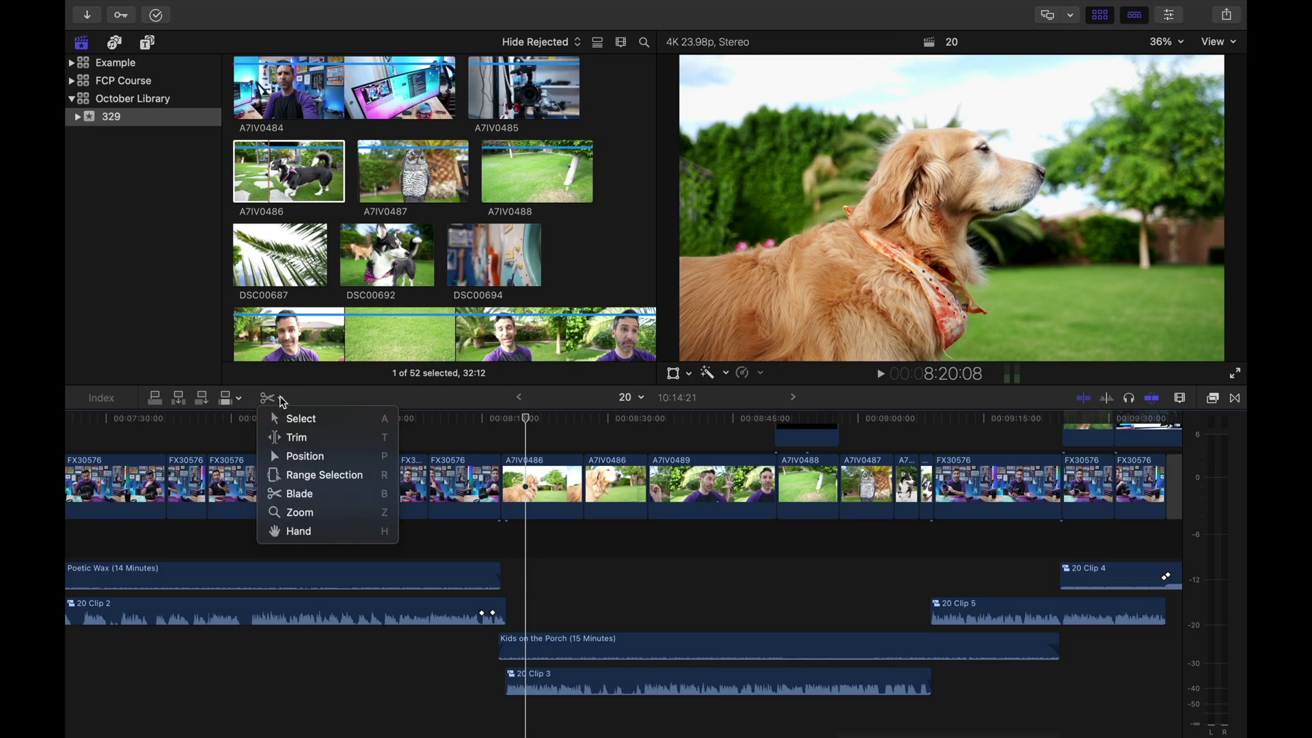
click(292, 531)
drag(567, 543, 809, 580)
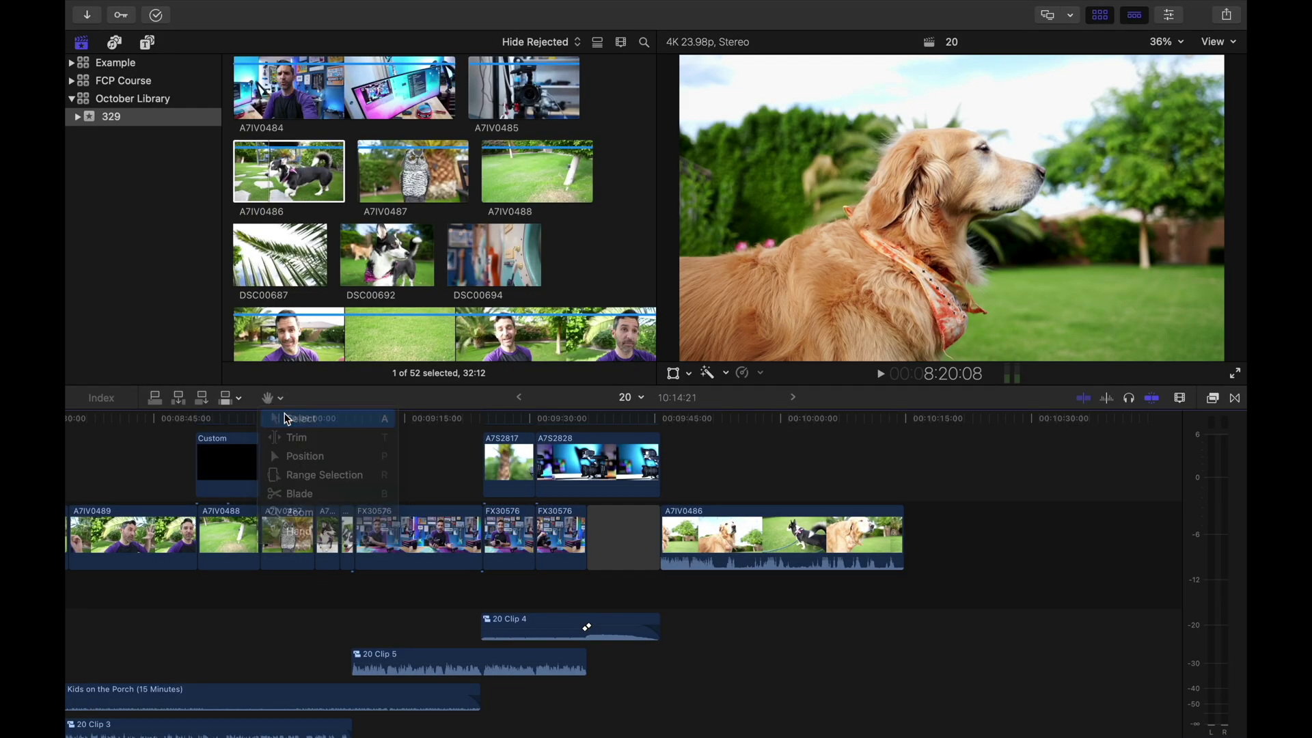
click(282, 400)
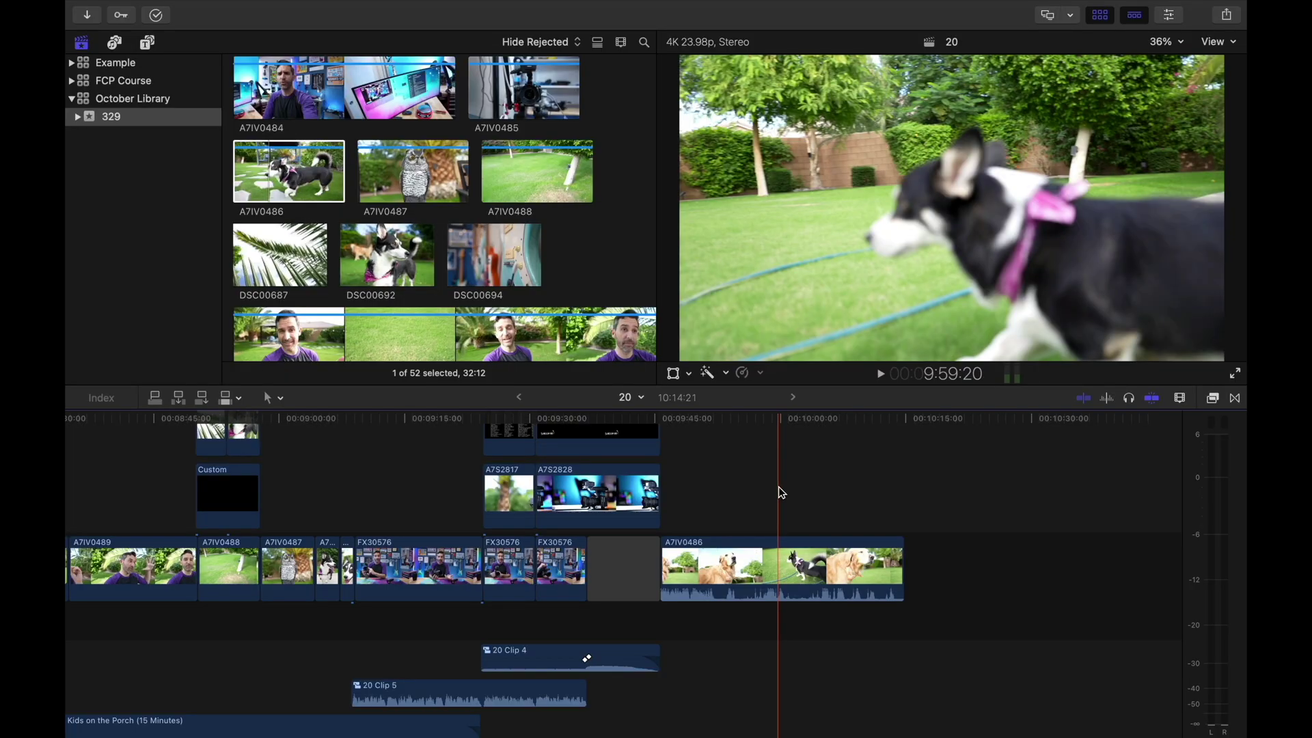
click(712, 561)
drag(712, 562, 966, 560)
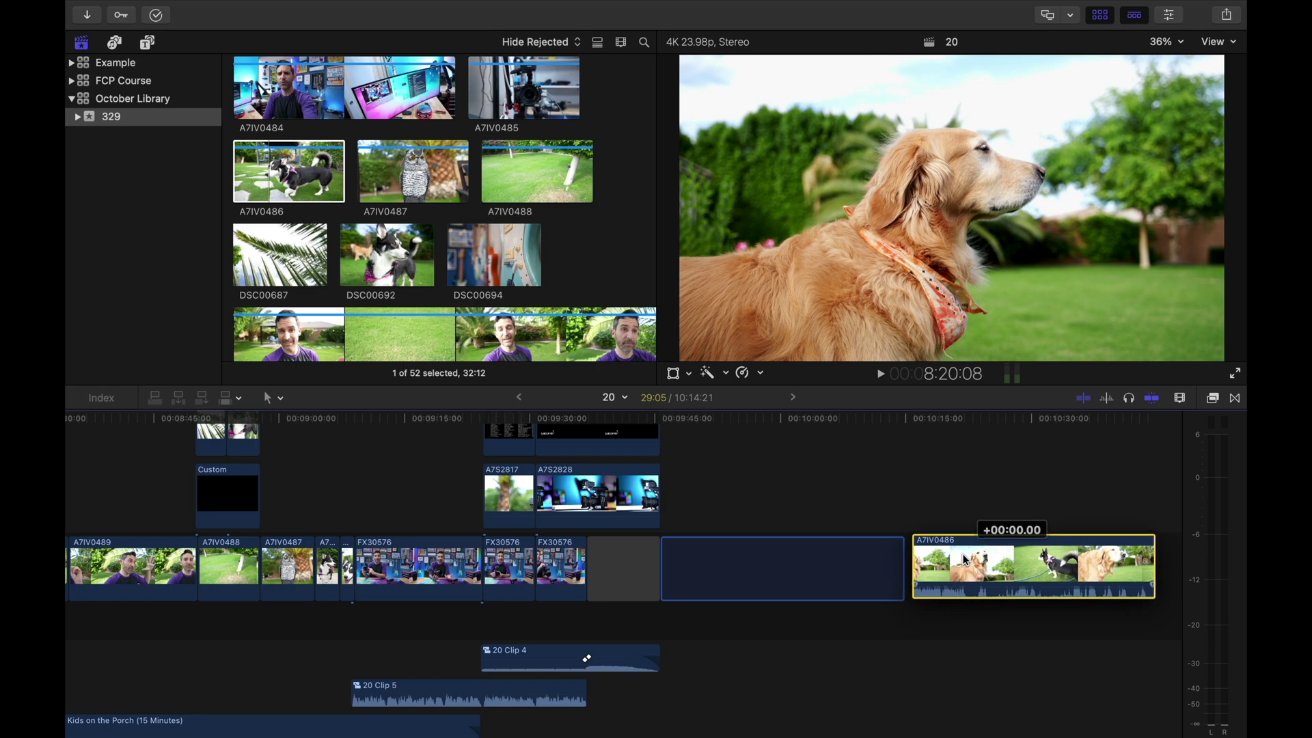
drag(966, 560, 966, 561)
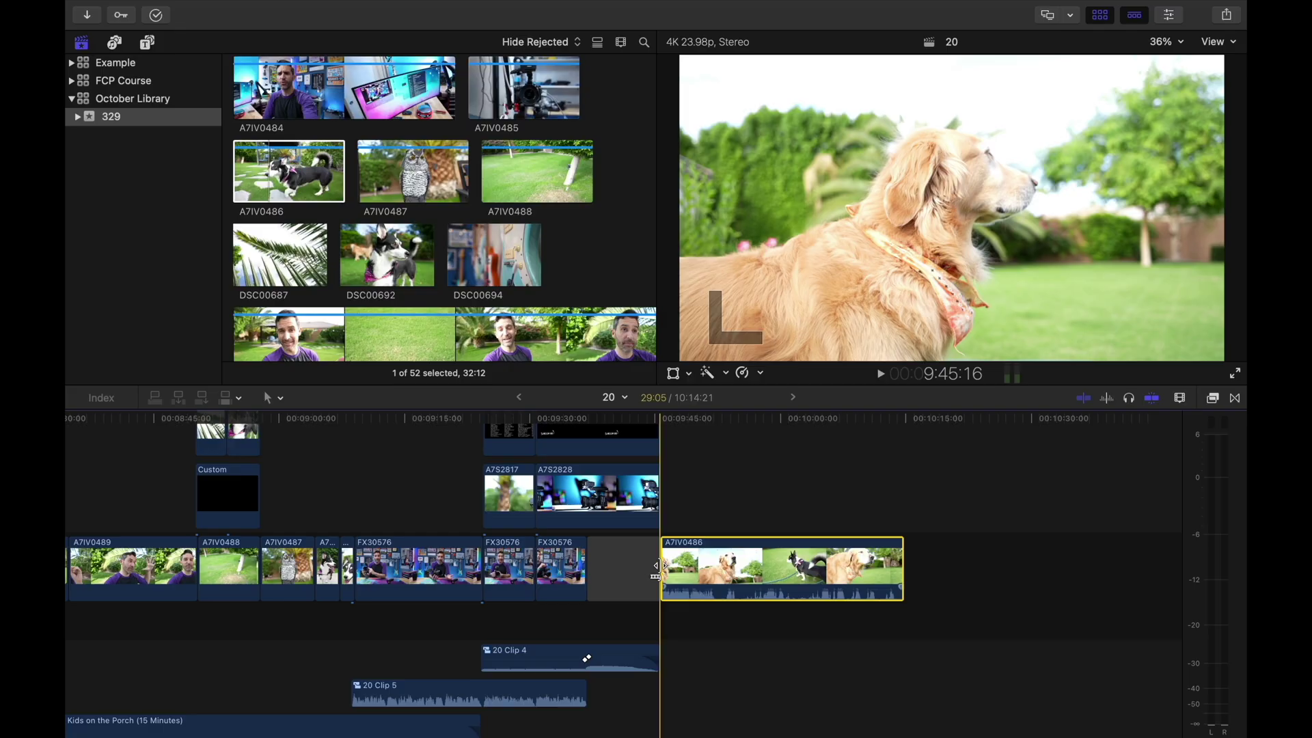
Step: Blade A7IV0486 at two points and delete the middle piece
key(b)
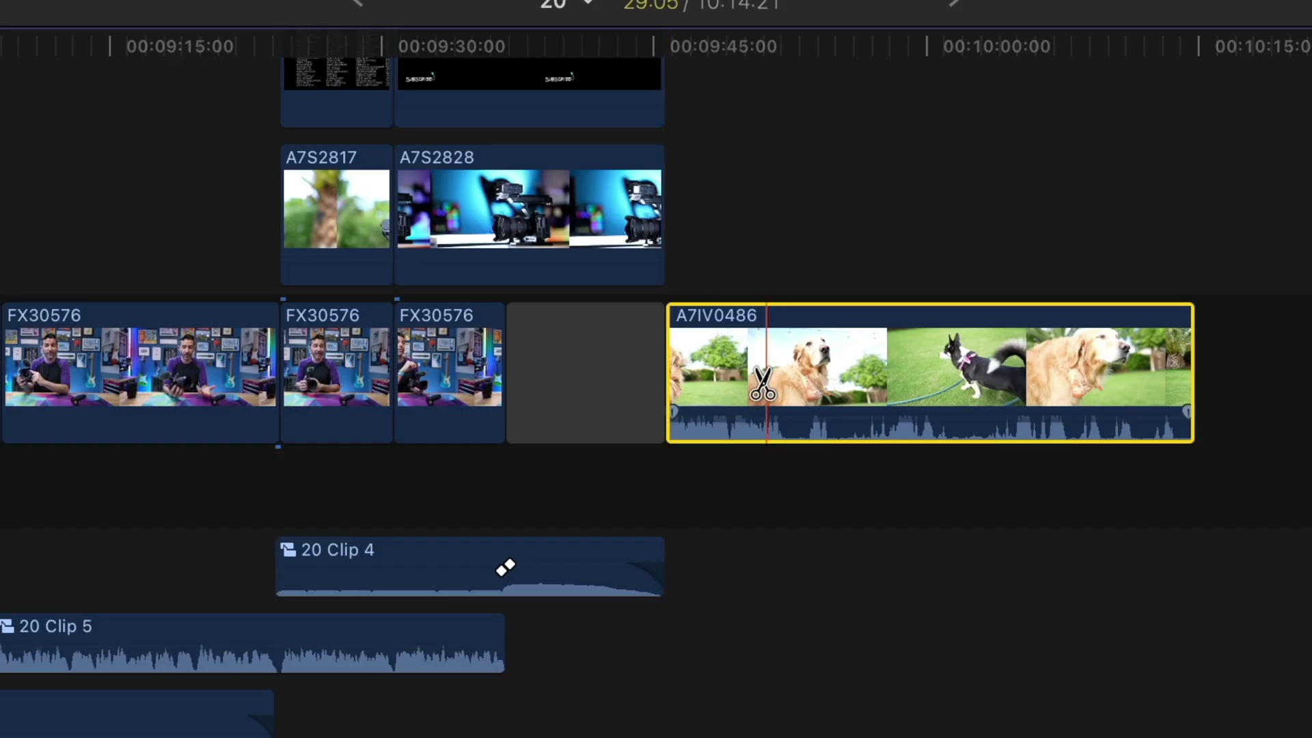
click(793, 369)
click(954, 369)
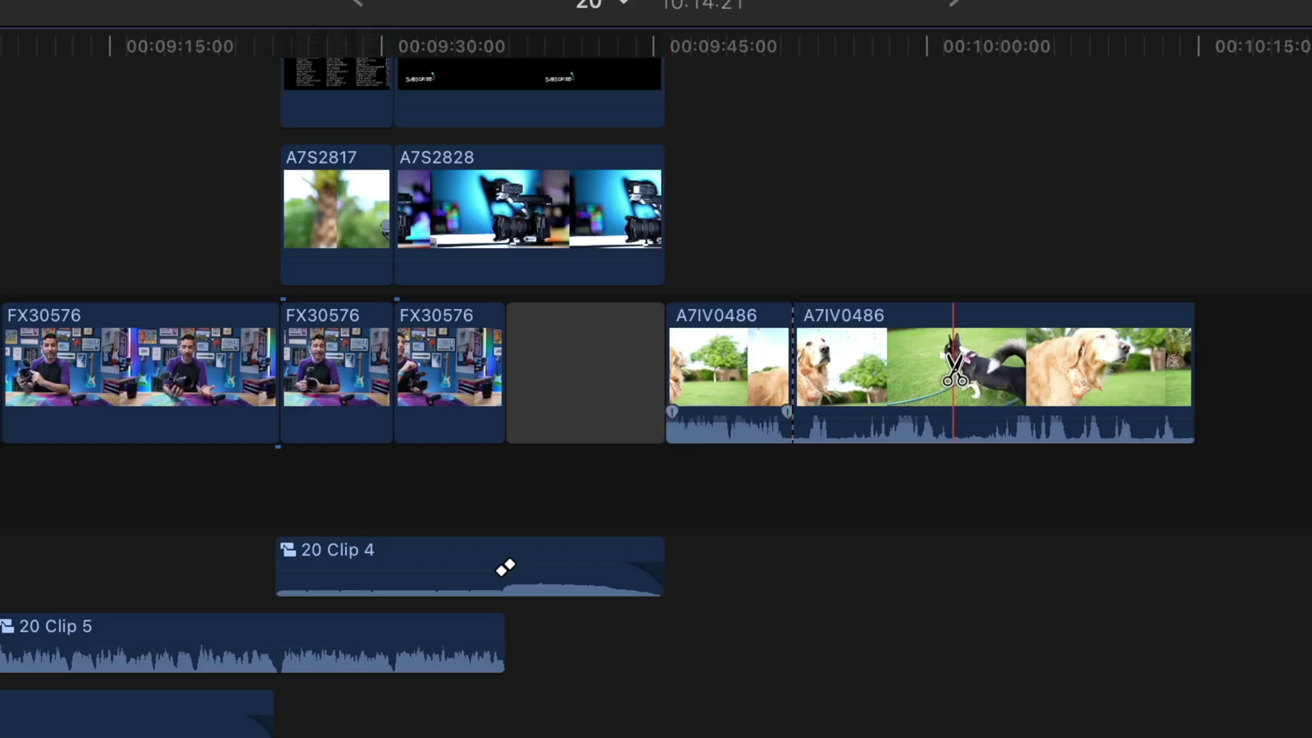
click(882, 369)
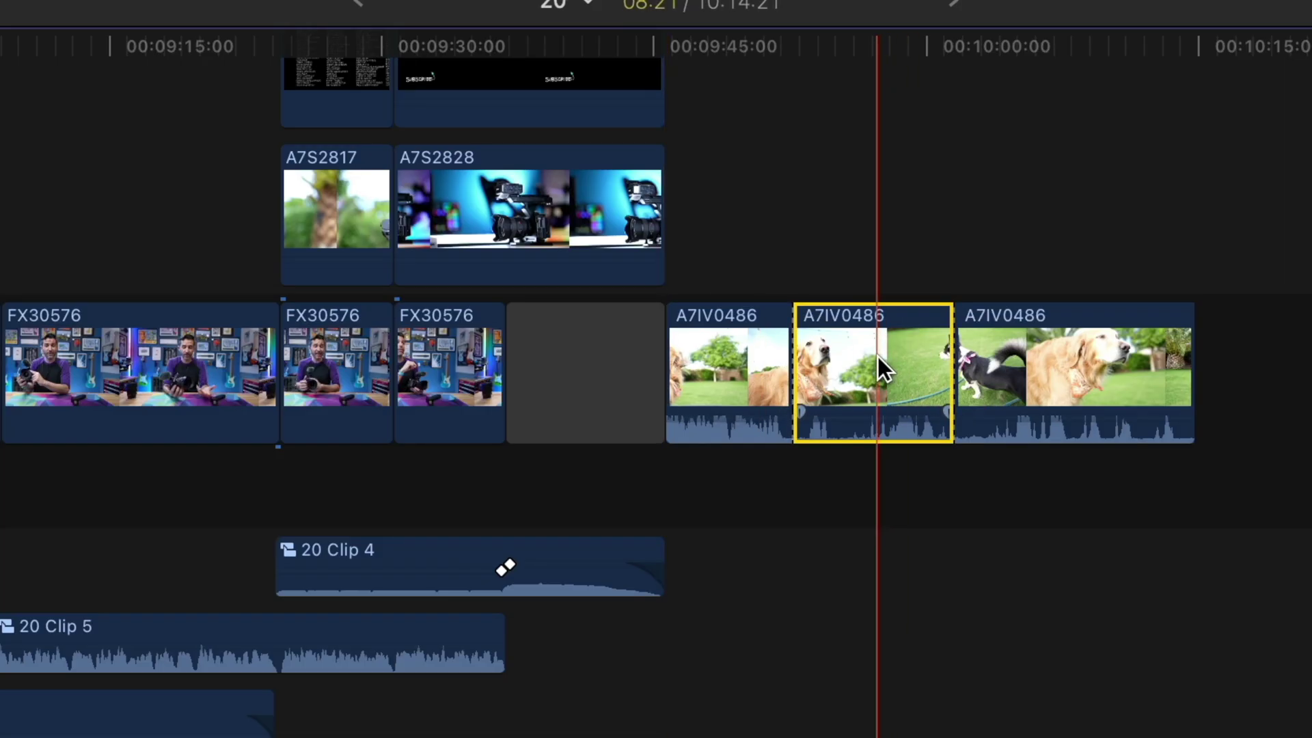
key(Delete)
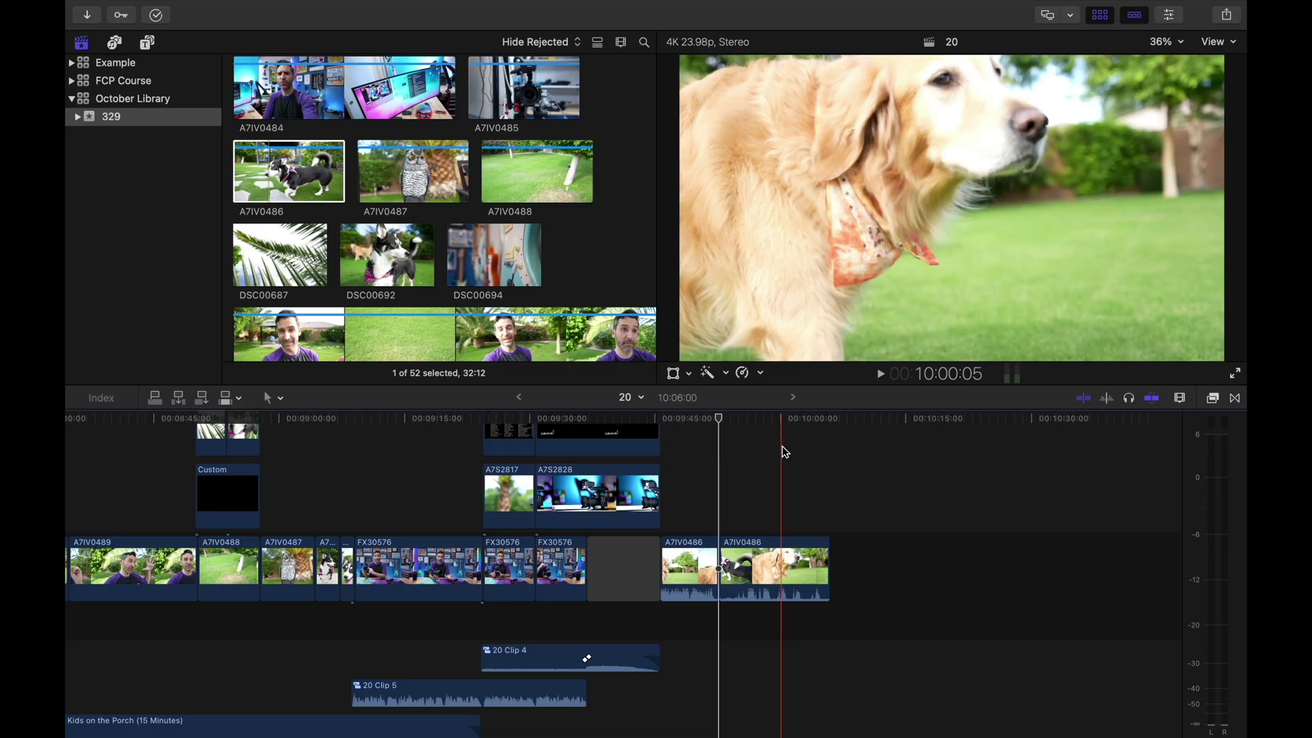
Step: Move the playhead and try dragging the second A7IV0486 piece to the right
click(781, 447)
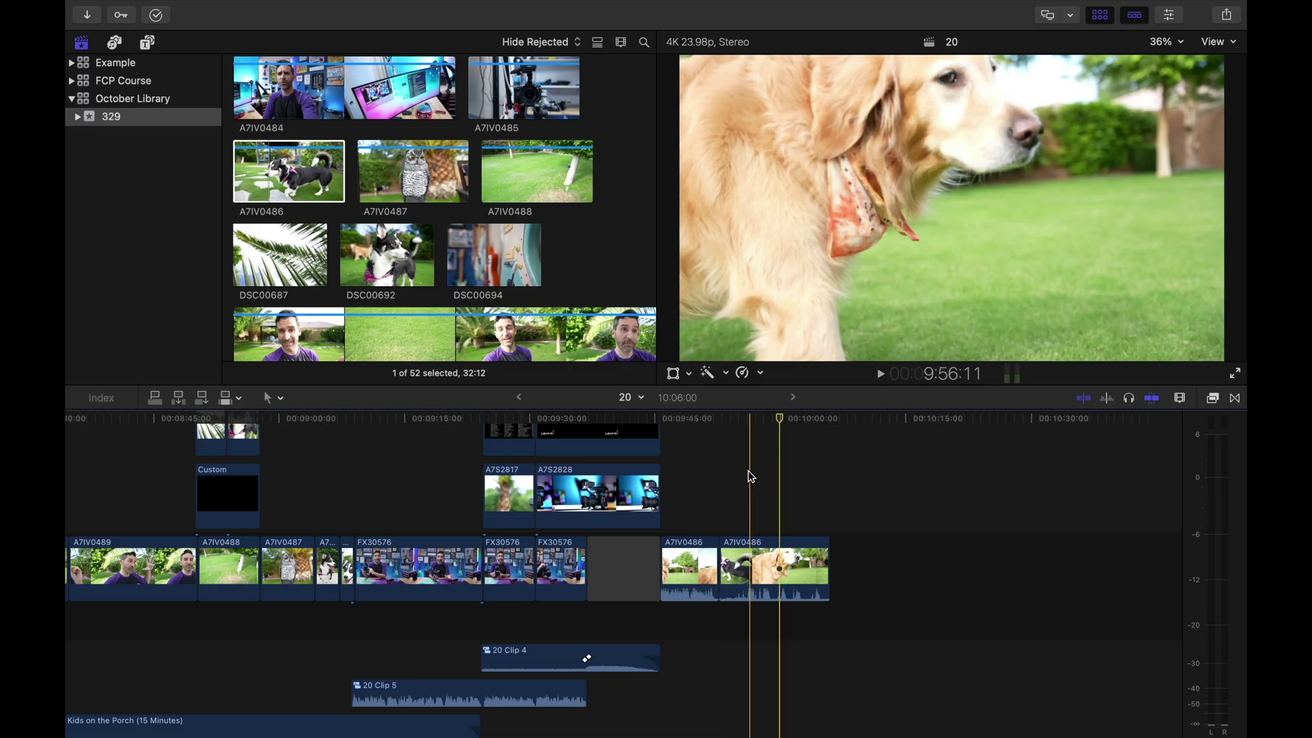
mouse_move(806, 555)
mouse_down()
mouse_move(869, 555)
mouse_move(815, 559)
mouse_up()
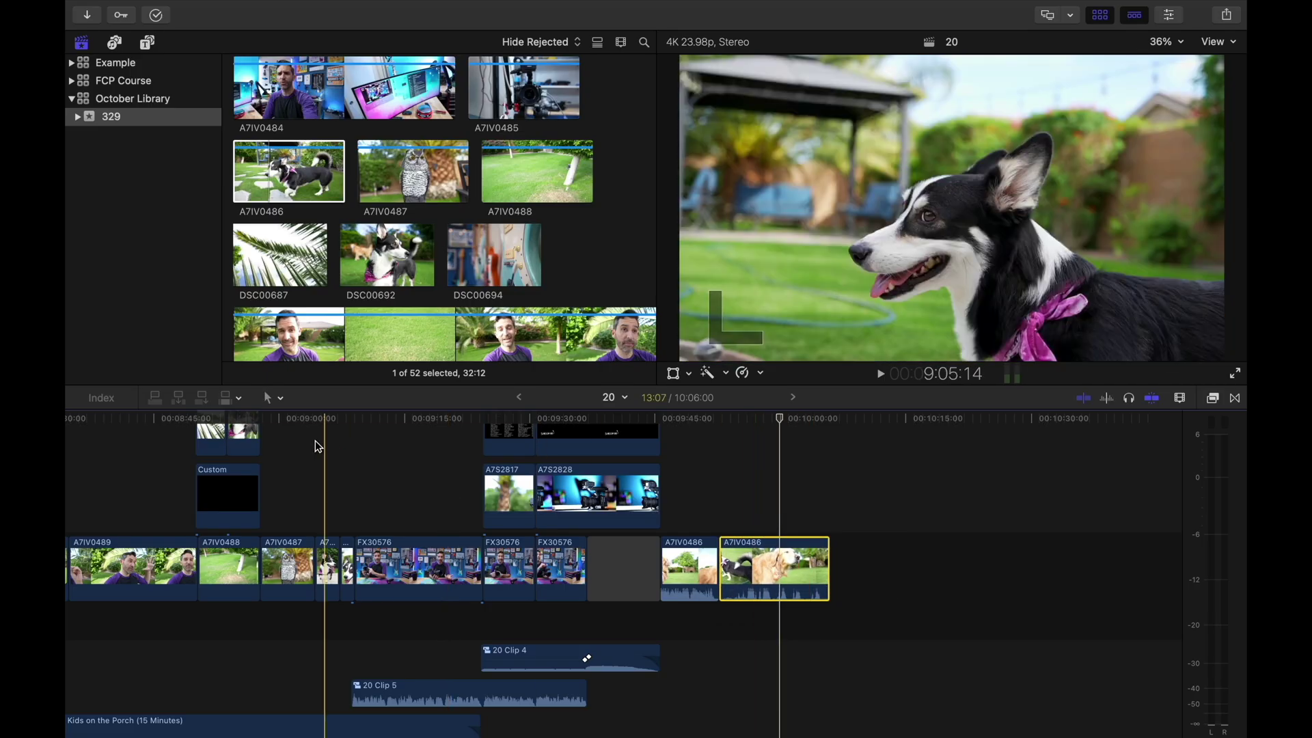
click(273, 397)
Step: With the Position tool, move the second A7IV0486 piece right and widen the gap before it
click(300, 455)
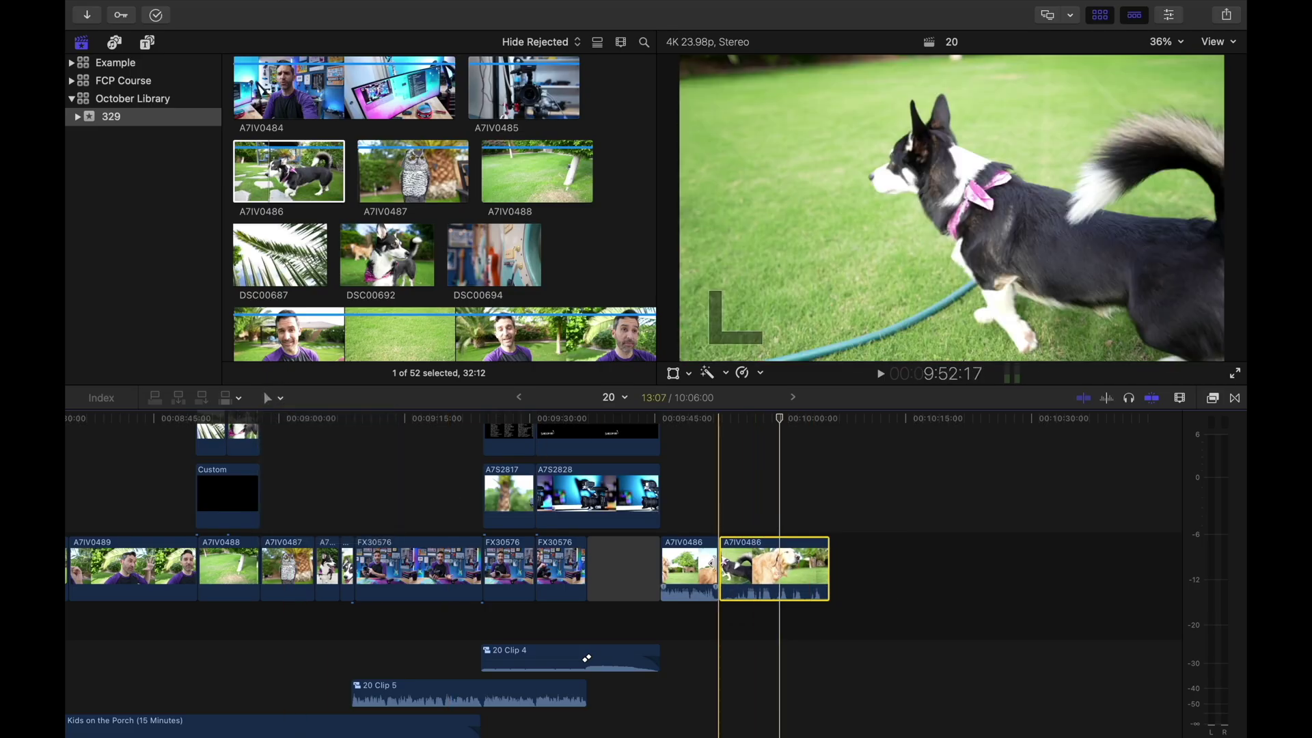
drag(738, 565, 793, 566)
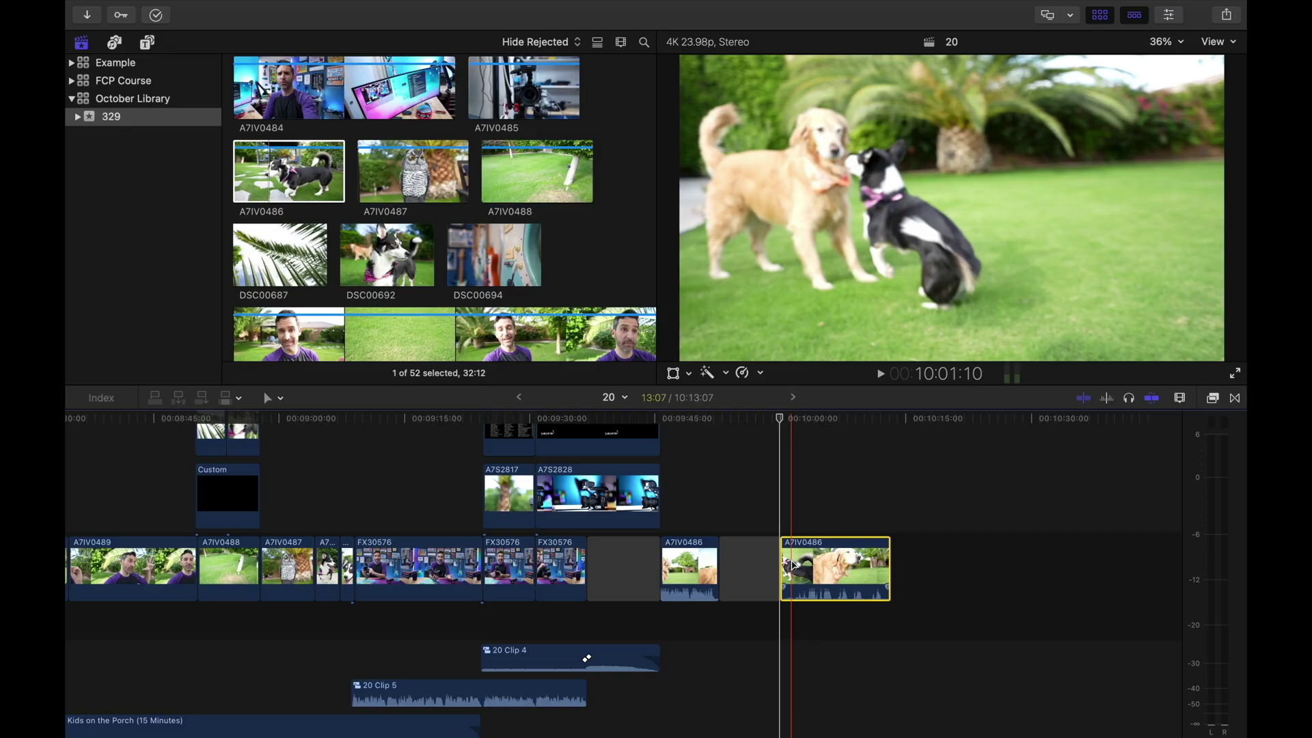
click(754, 562)
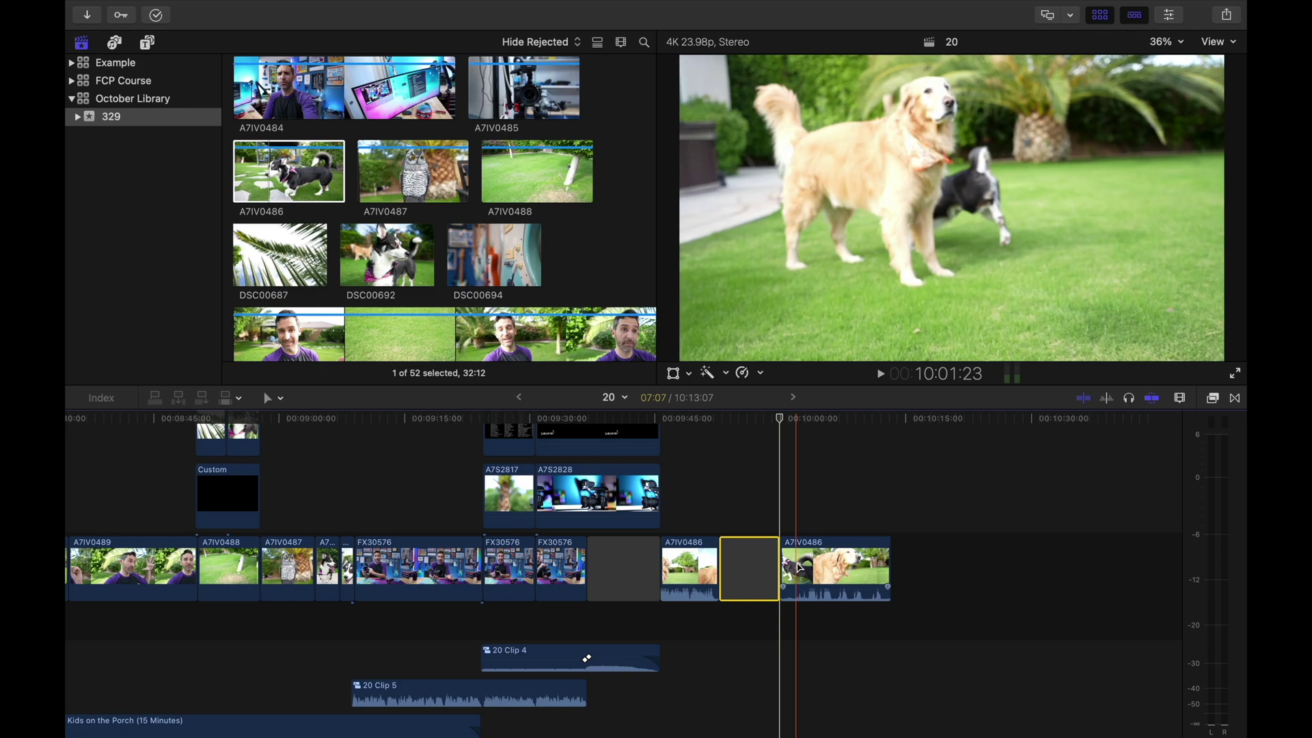
drag(796, 557, 876, 555)
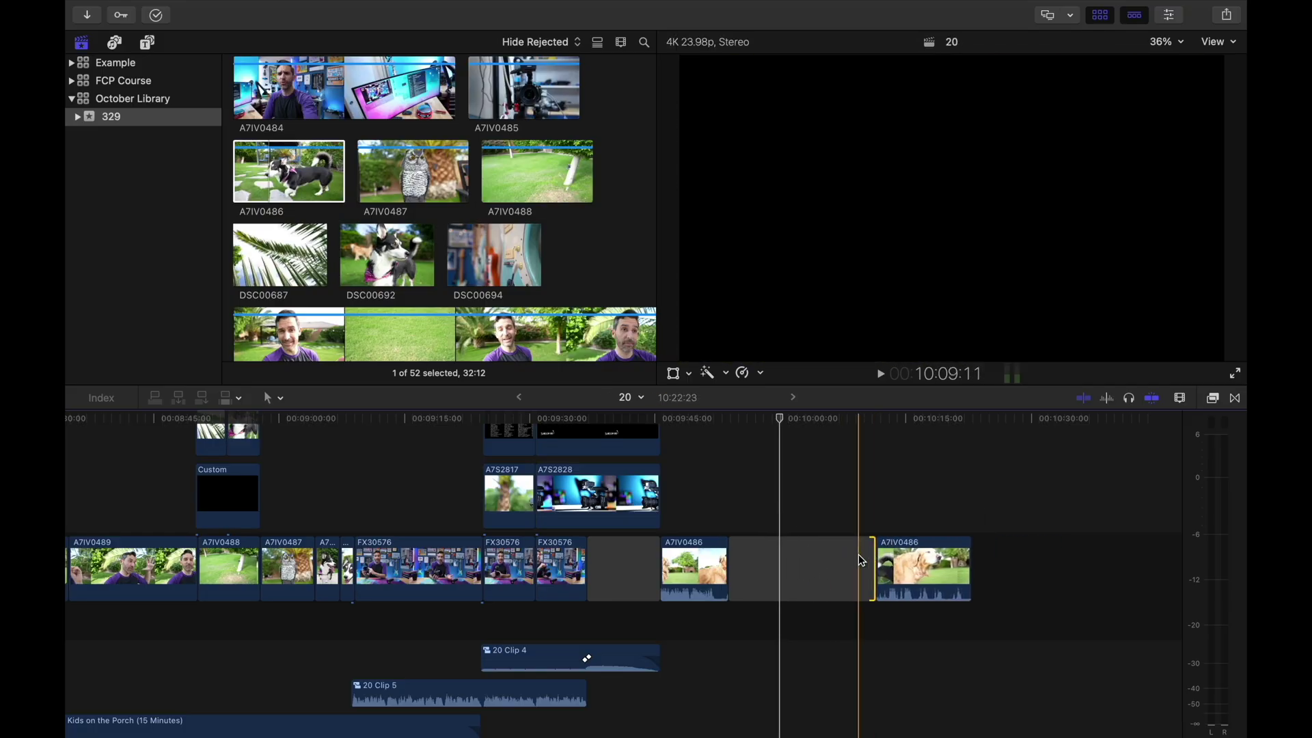
click(844, 558)
click(745, 516)
scroll(744, 516, left, 2)
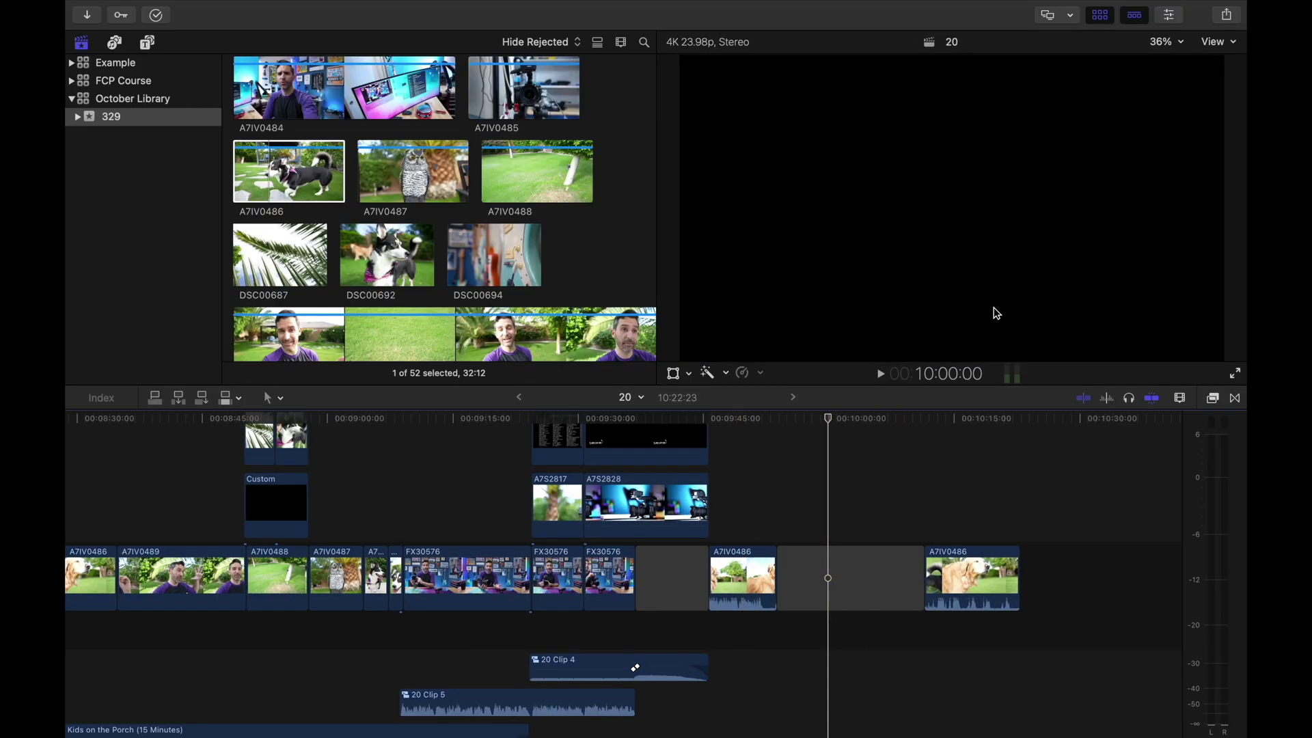
Step: Select the second A7IV0486 clip and toggle its settings in the inspector, including with Cmd-4
click(949, 567)
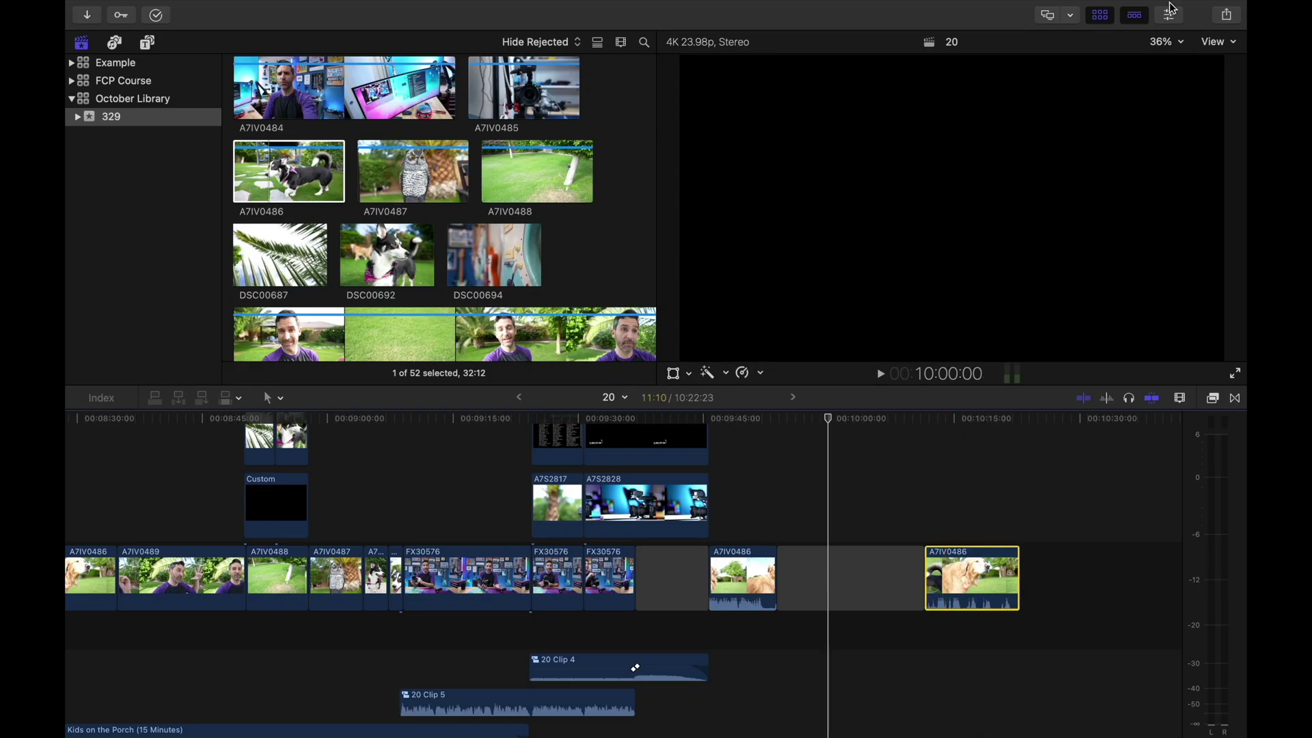
click(1170, 15)
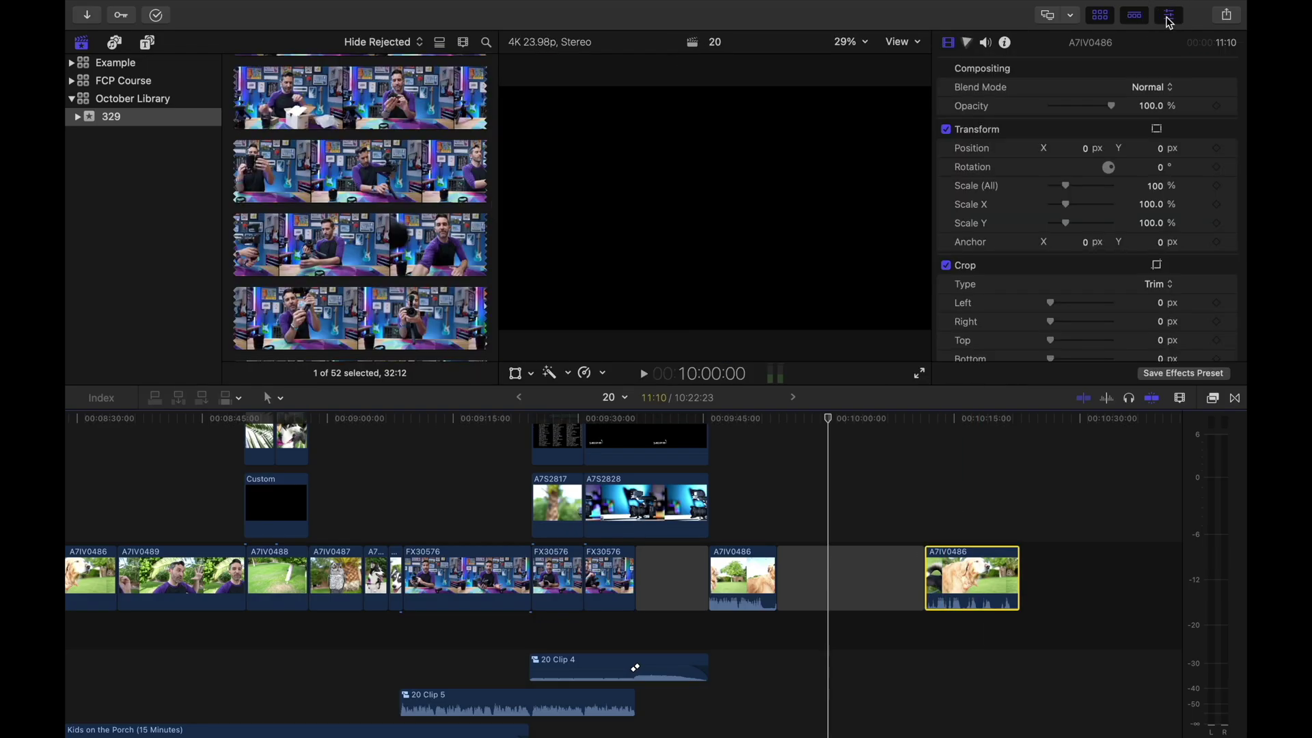
key(super+4)
click(786, 557)
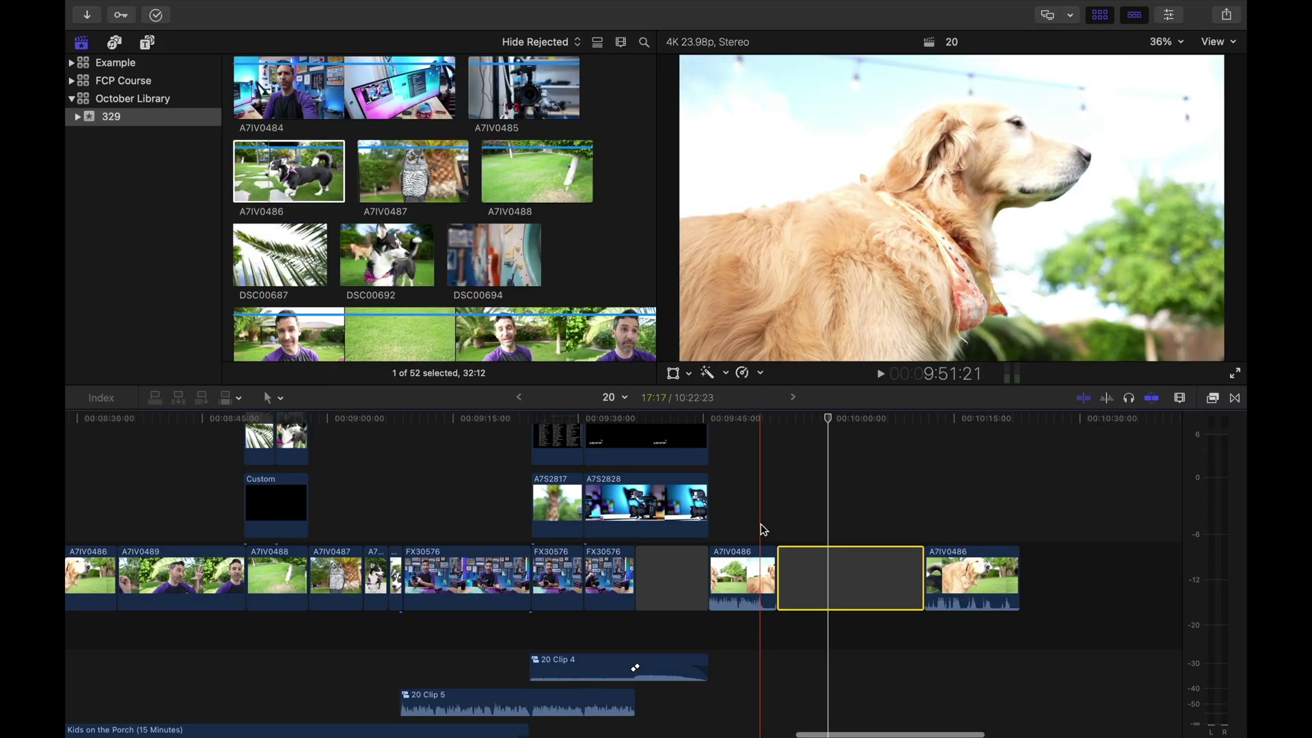
click(739, 509)
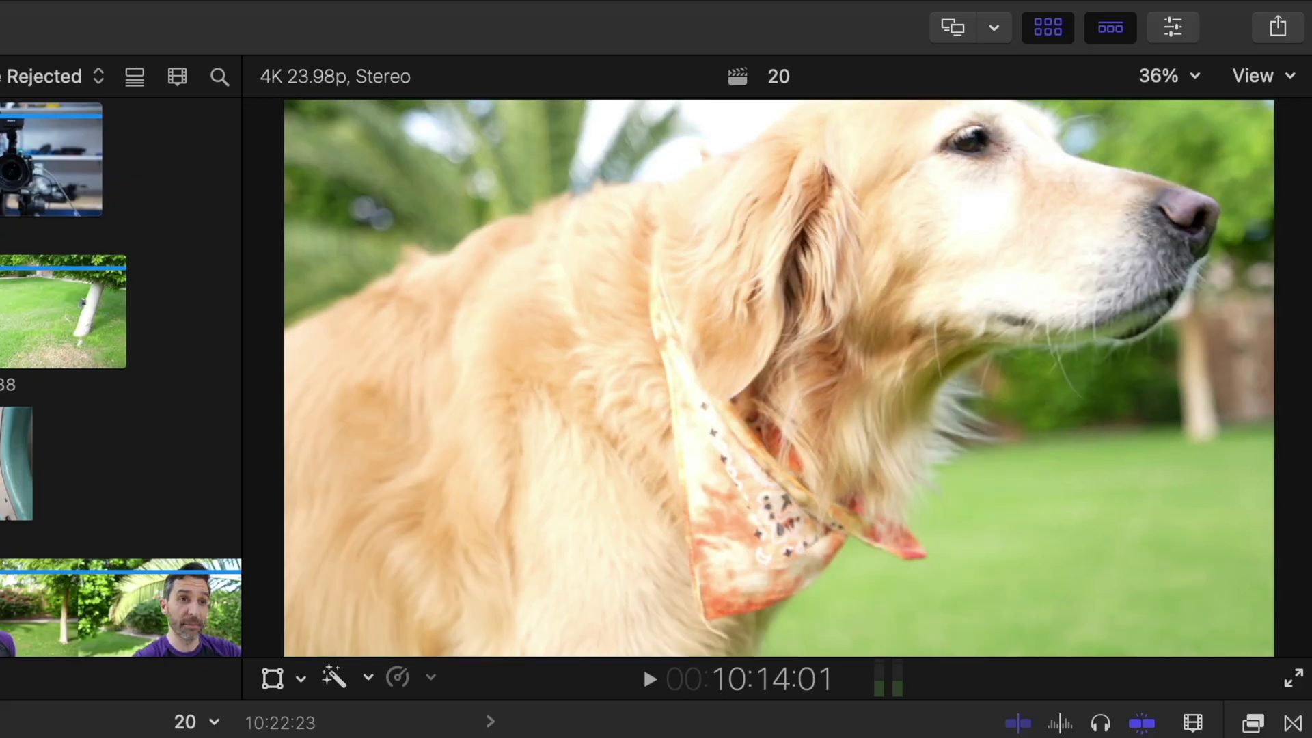
click(944, 577)
click(1172, 31)
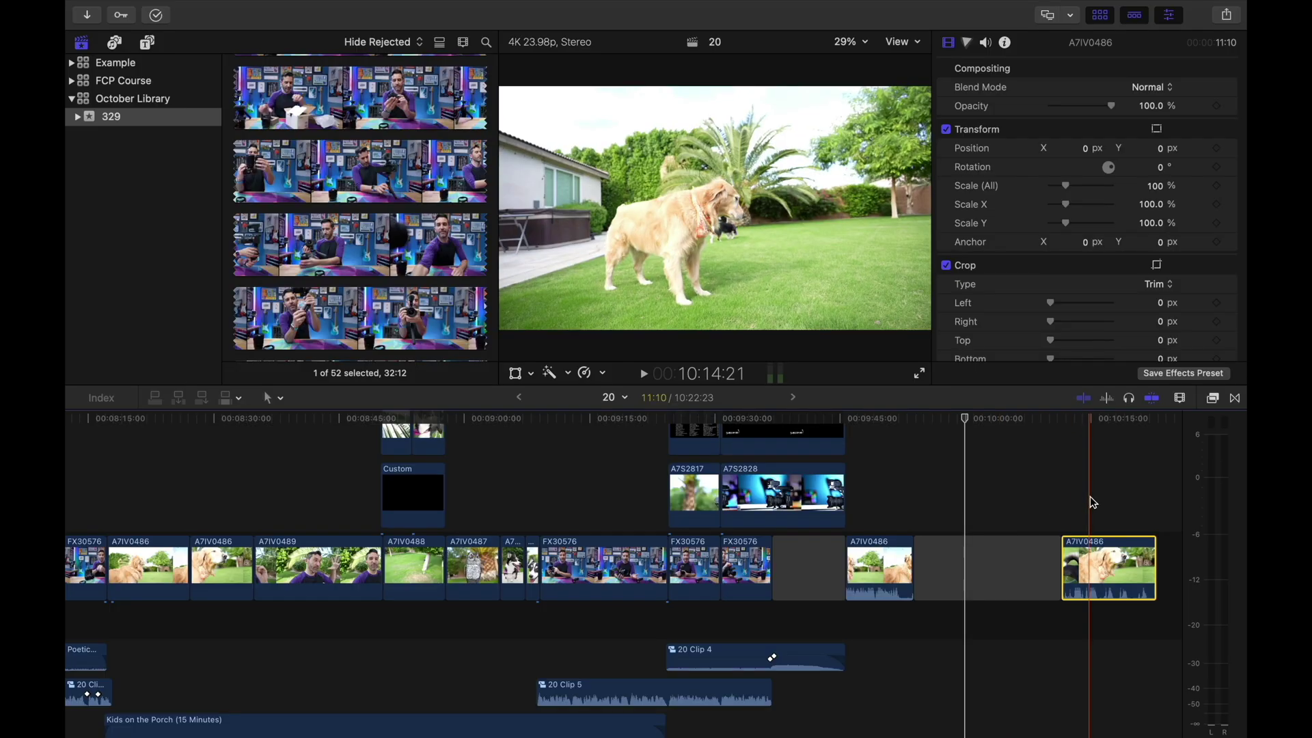
click(874, 517)
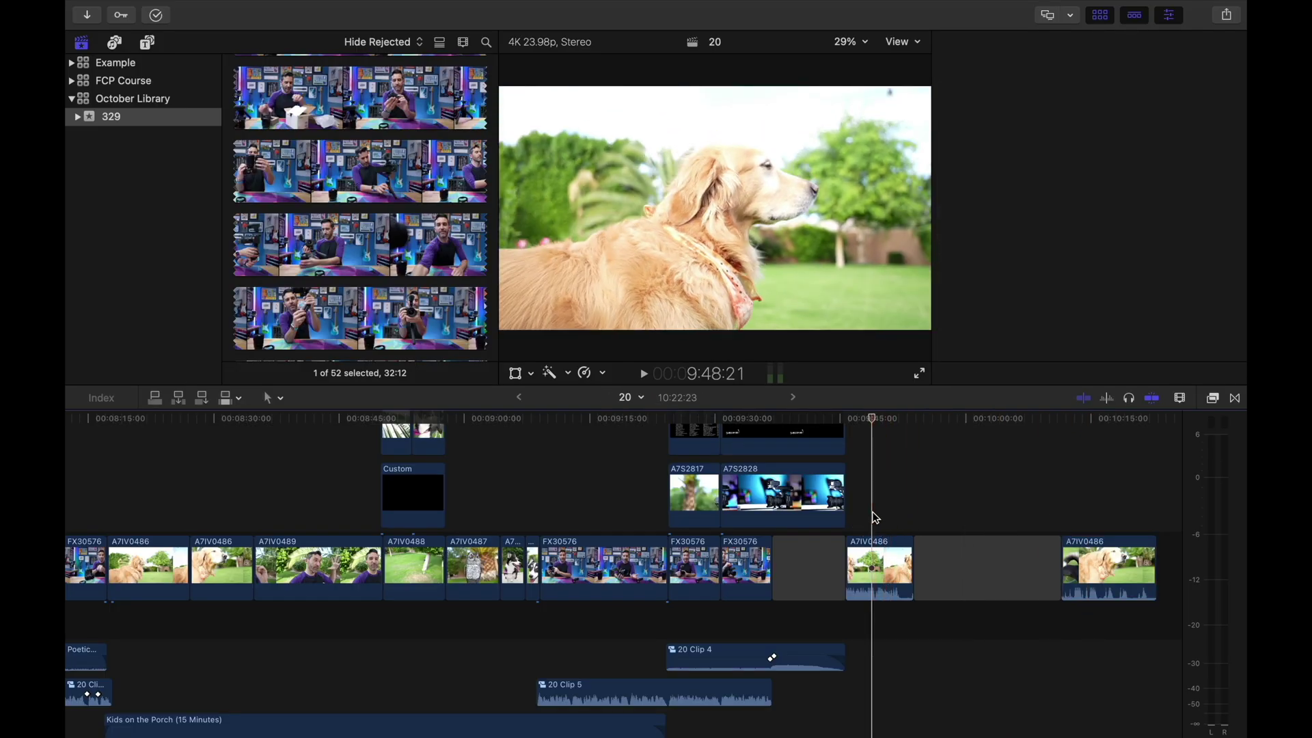
Step: Show the inspector, then marquee-select both A7IV0486 clips and the gap, and delete them
click(877, 554)
click(1171, 17)
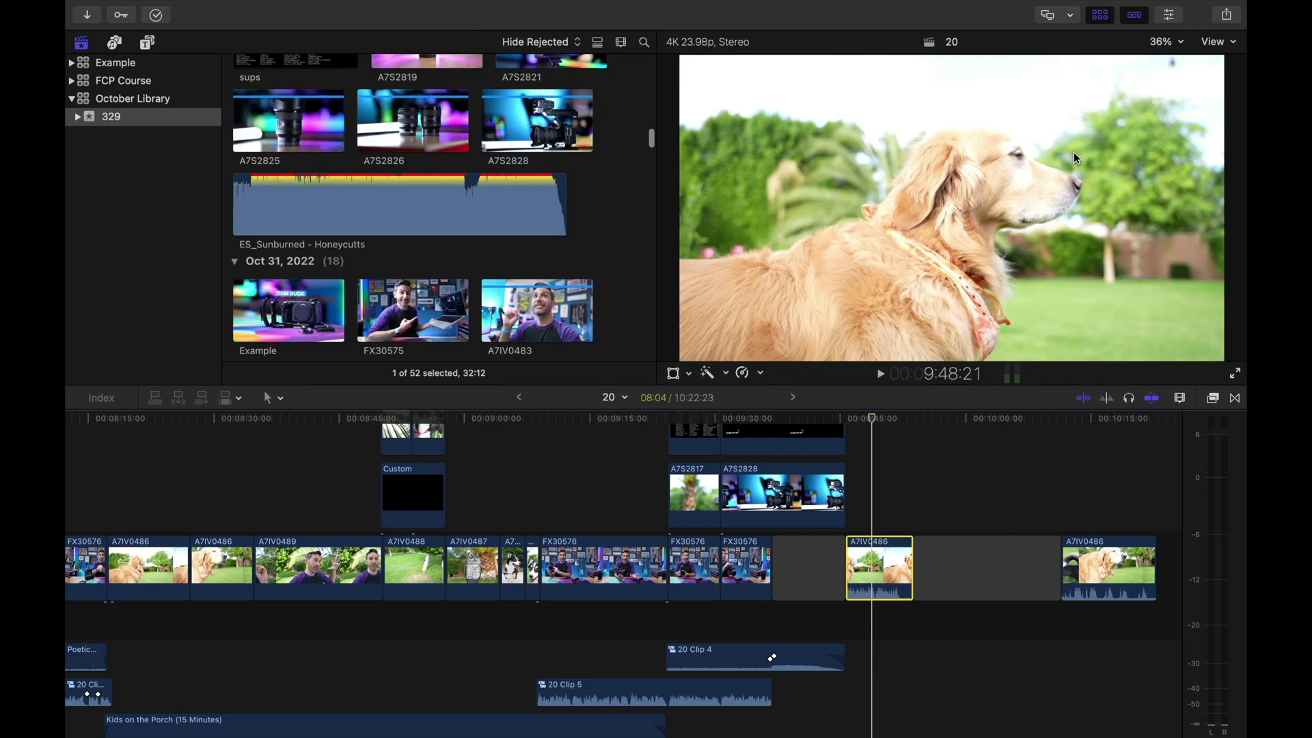
click(1171, 16)
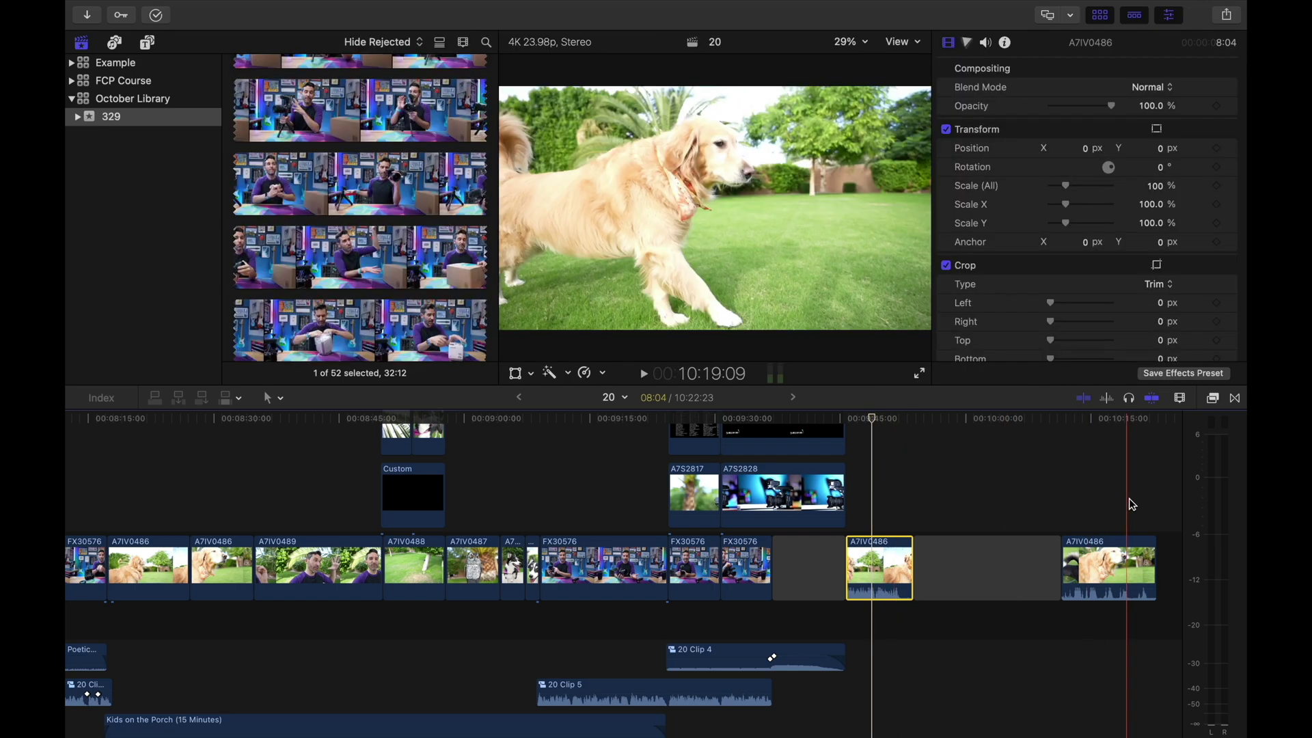
drag(1128, 503, 887, 608)
key(Delete)
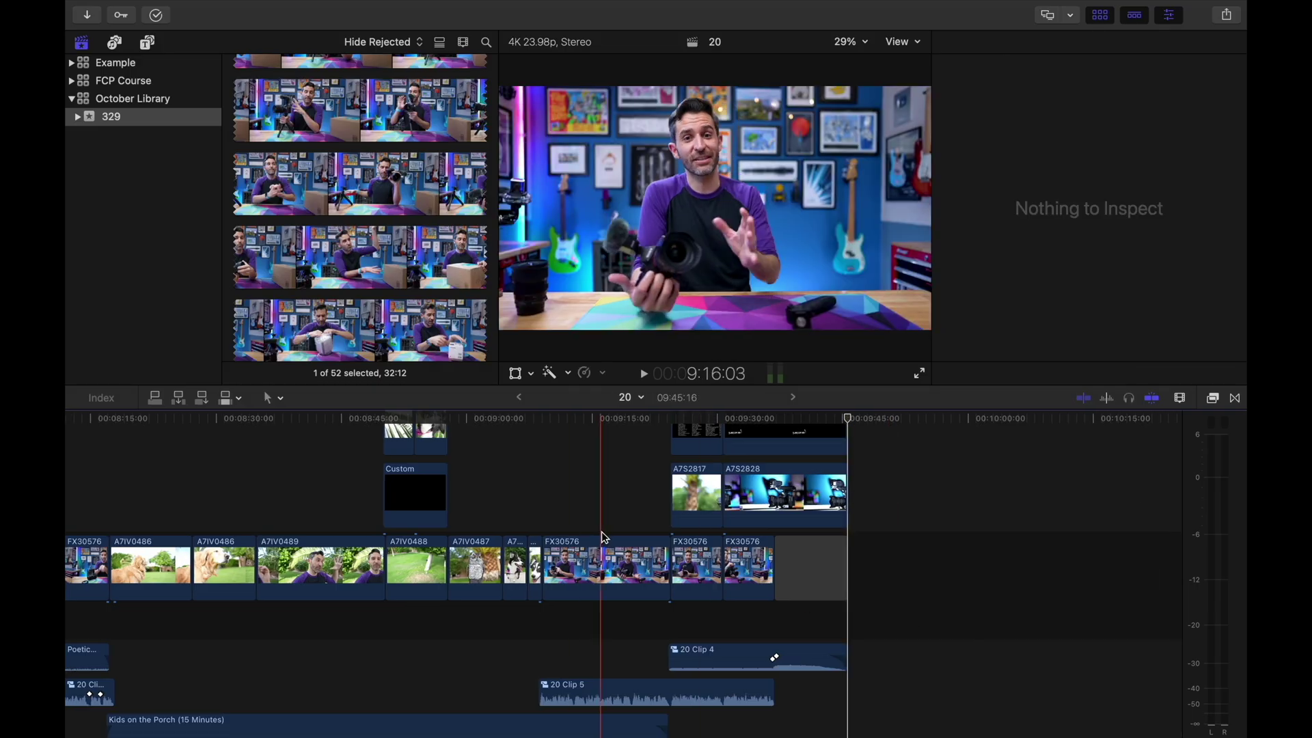
Step: Select FX30576 and toggle its Color Board 1, Color Wheels 1 and Transform off and back on
click(607, 561)
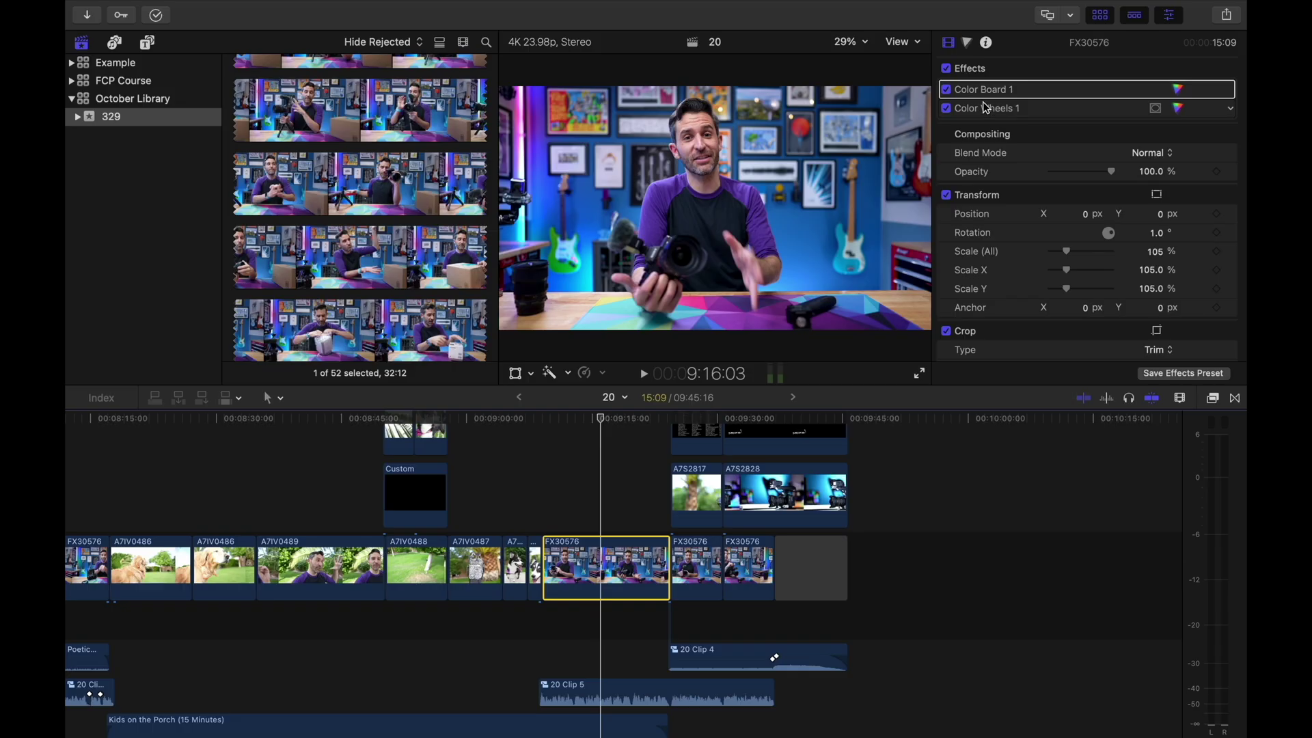
click(706, 120)
click(947, 109)
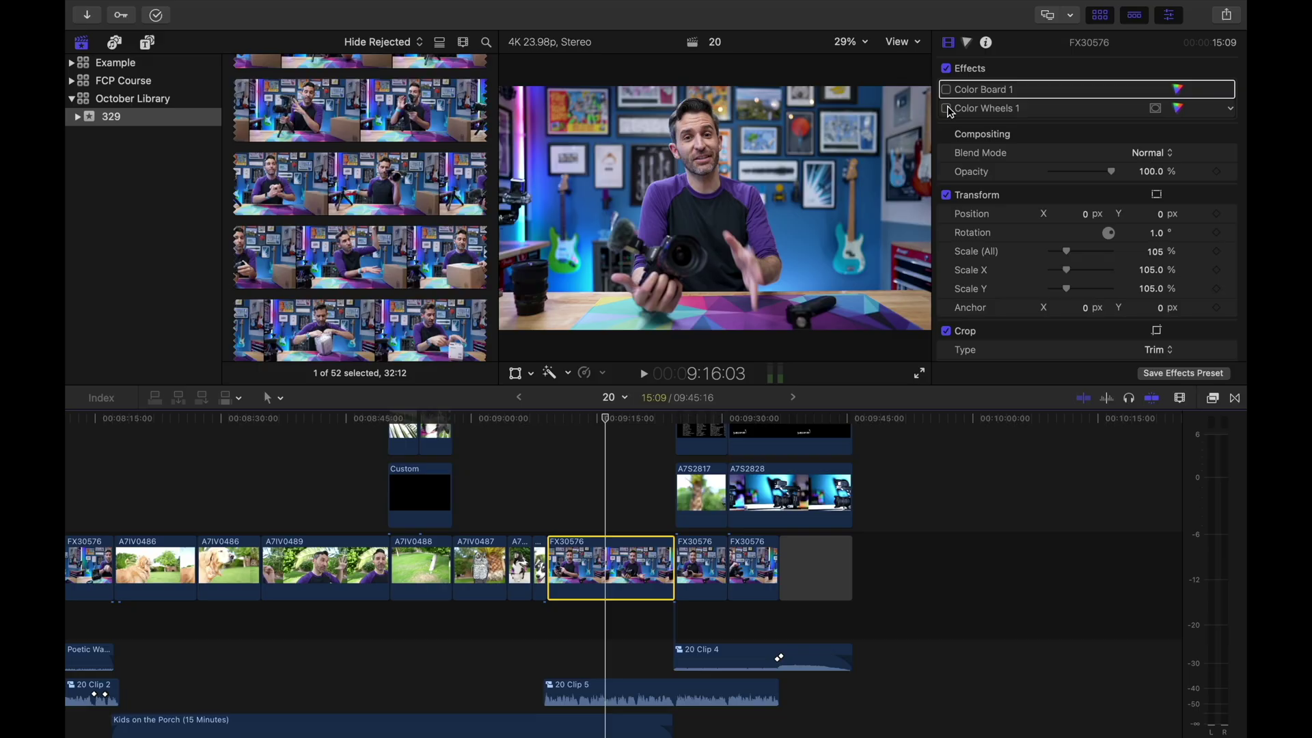
click(946, 108)
click(947, 90)
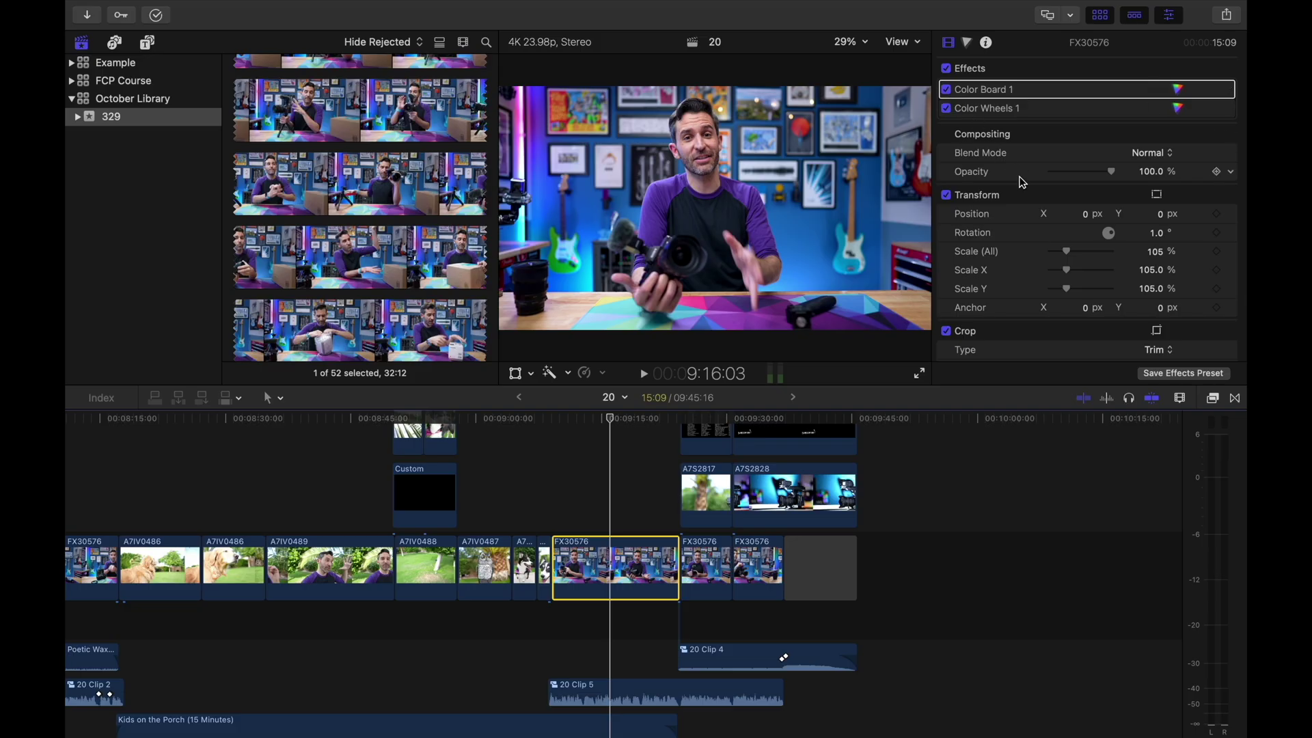
click(946, 196)
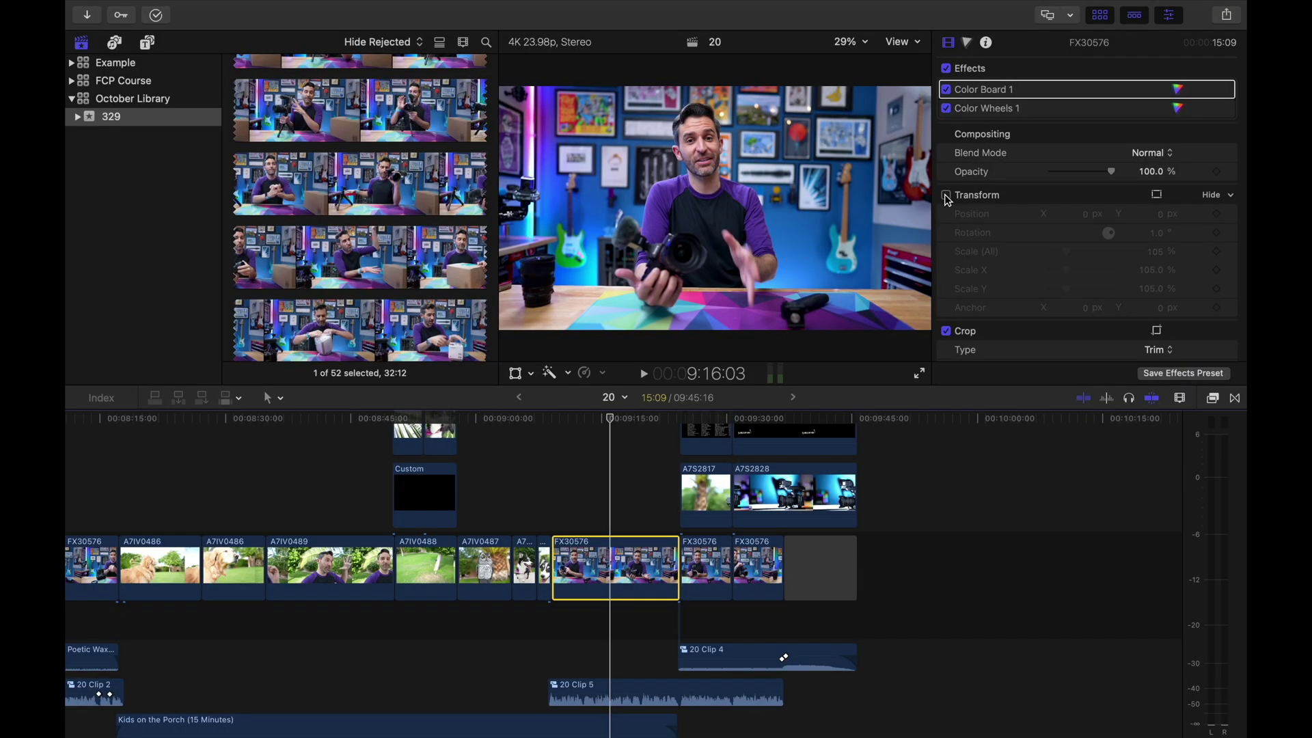
click(946, 196)
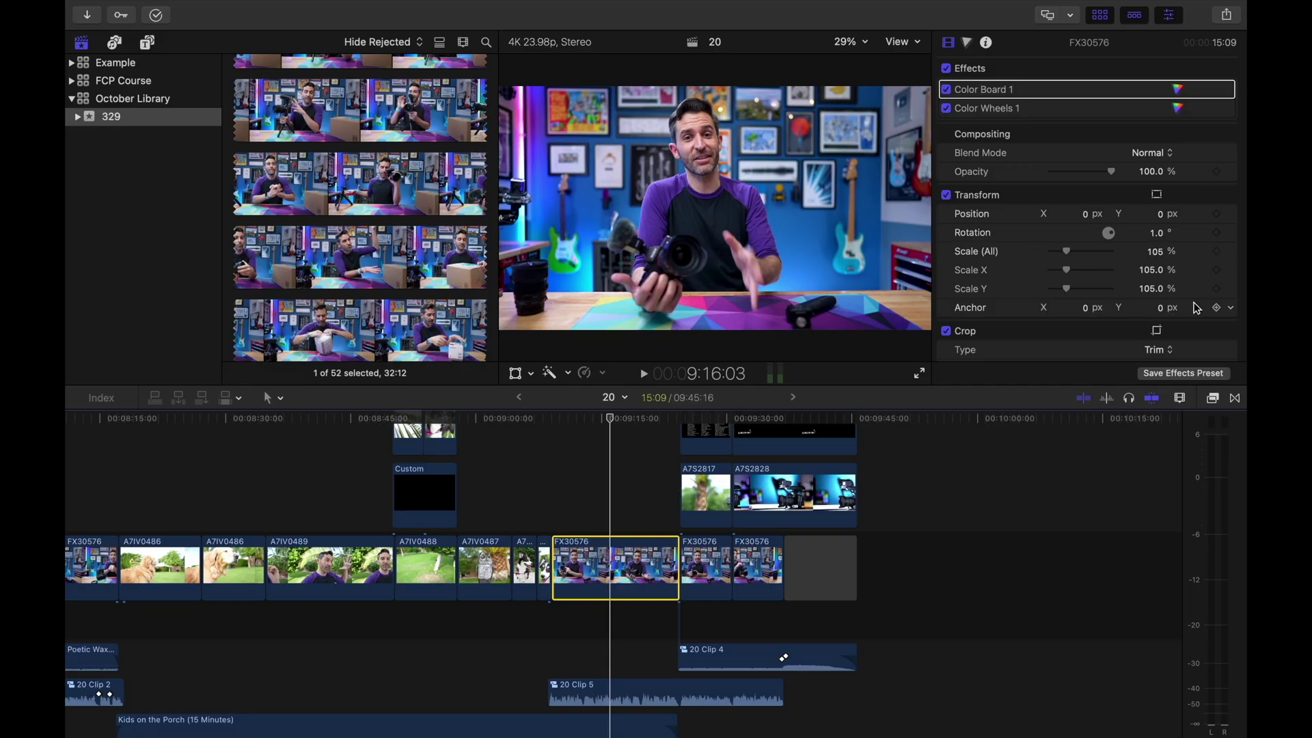
Step: Apply the Color effect Broadcast Safe to FX30576, set its Amount to 0.02, then select Color Wheels 1
click(1213, 399)
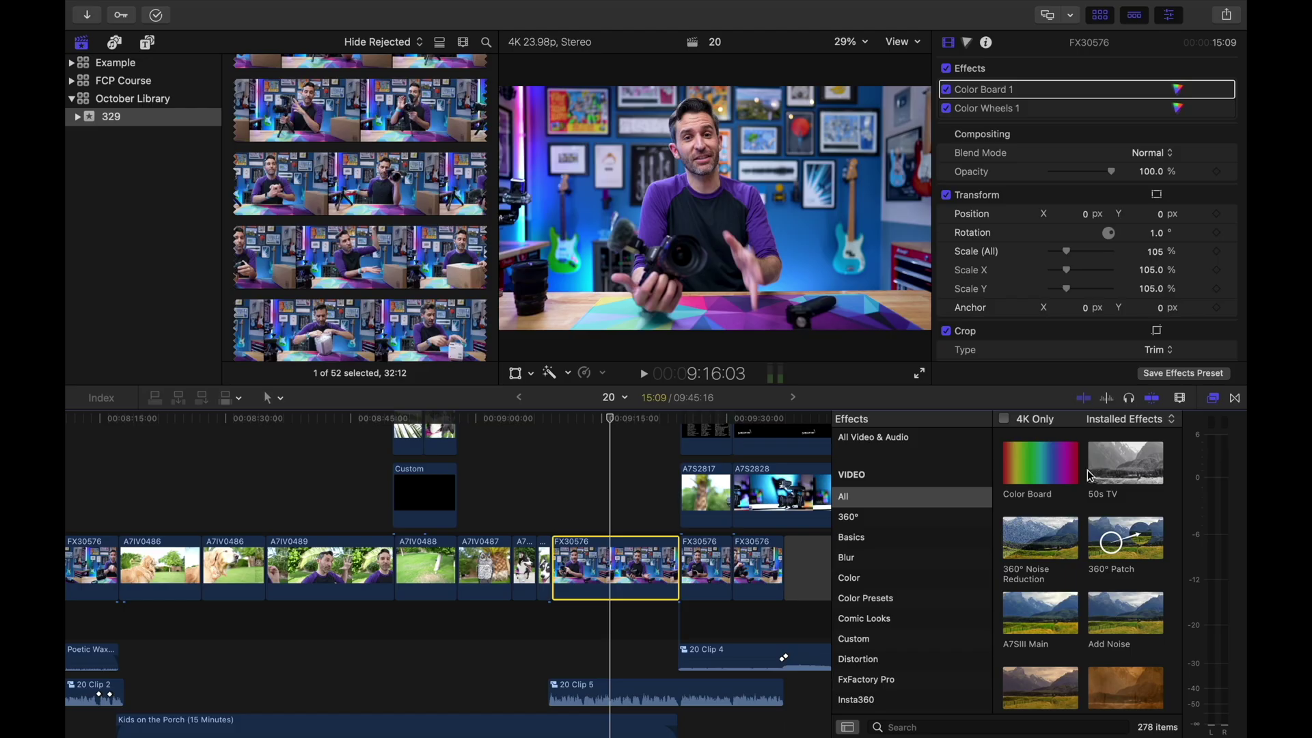
click(882, 579)
drag(1040, 547, 654, 553)
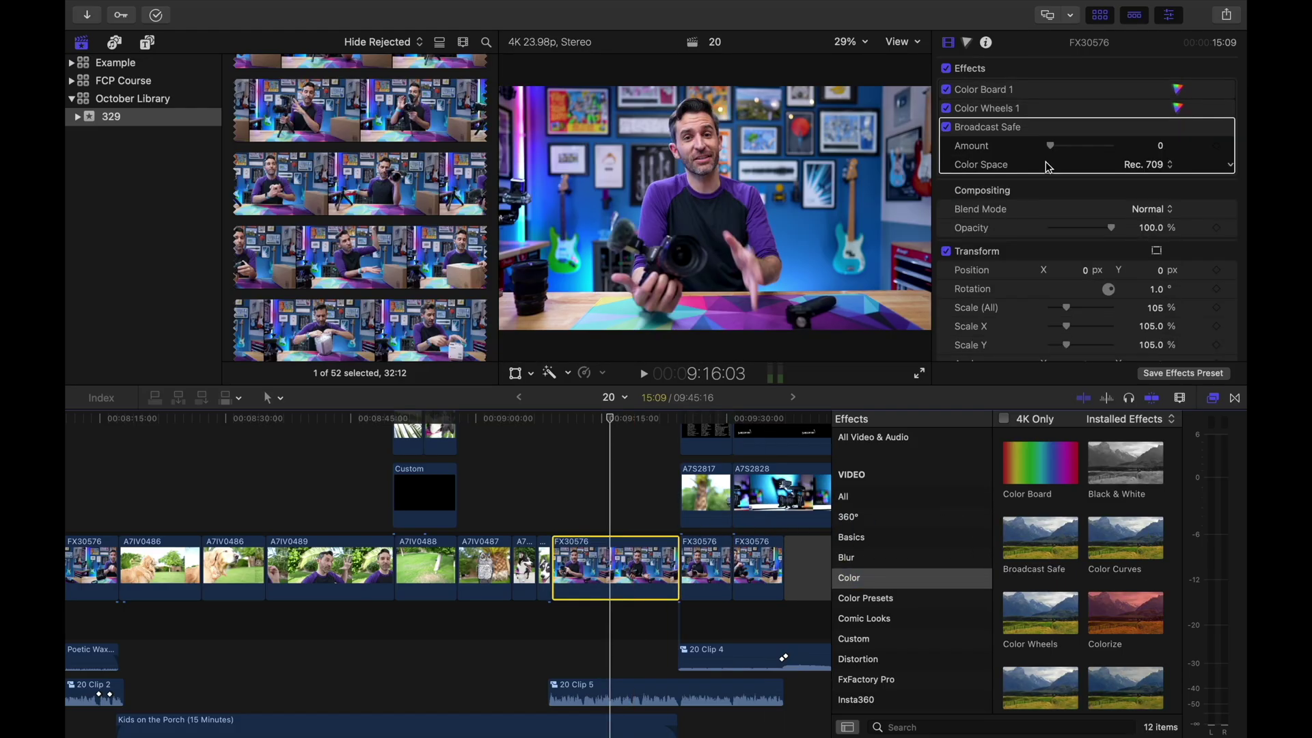
drag(1075, 150, 1051, 149)
click(981, 108)
Step: Open FX30576's Color Wheels 1 controls in the Color Inspector
click(967, 43)
scroll(992, 183, down, 3)
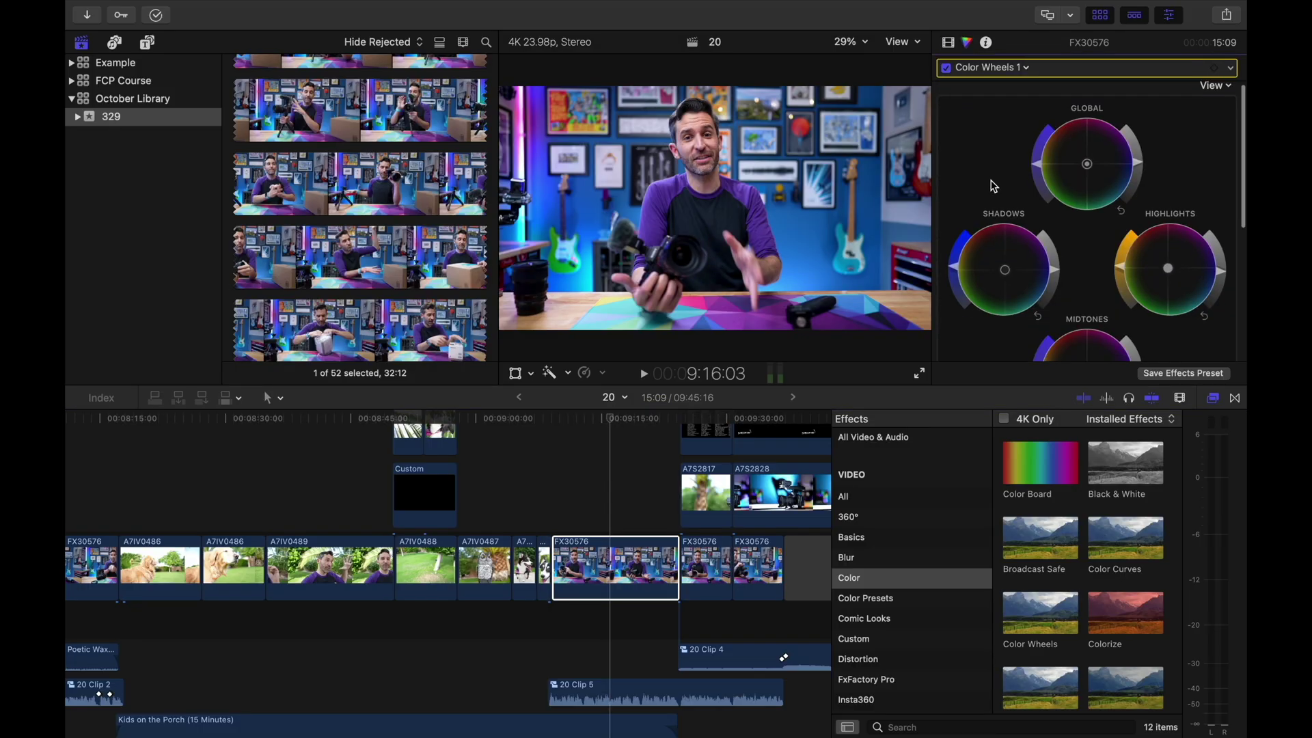
scroll(992, 183, up, 3)
scroll(993, 184, up, 1)
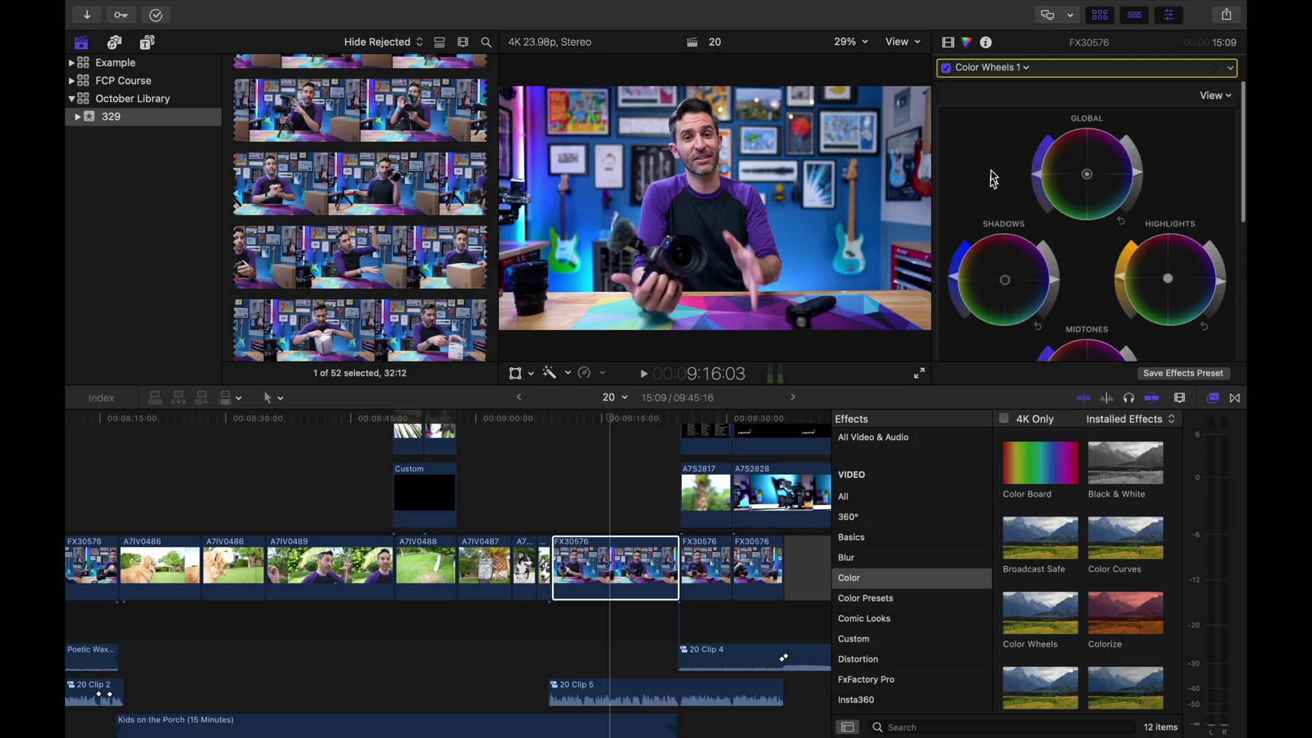
Step: Switch to Color Board 1's Saturation and Exposure panes, then view the clip's Info metadata
click(1025, 65)
click(1025, 102)
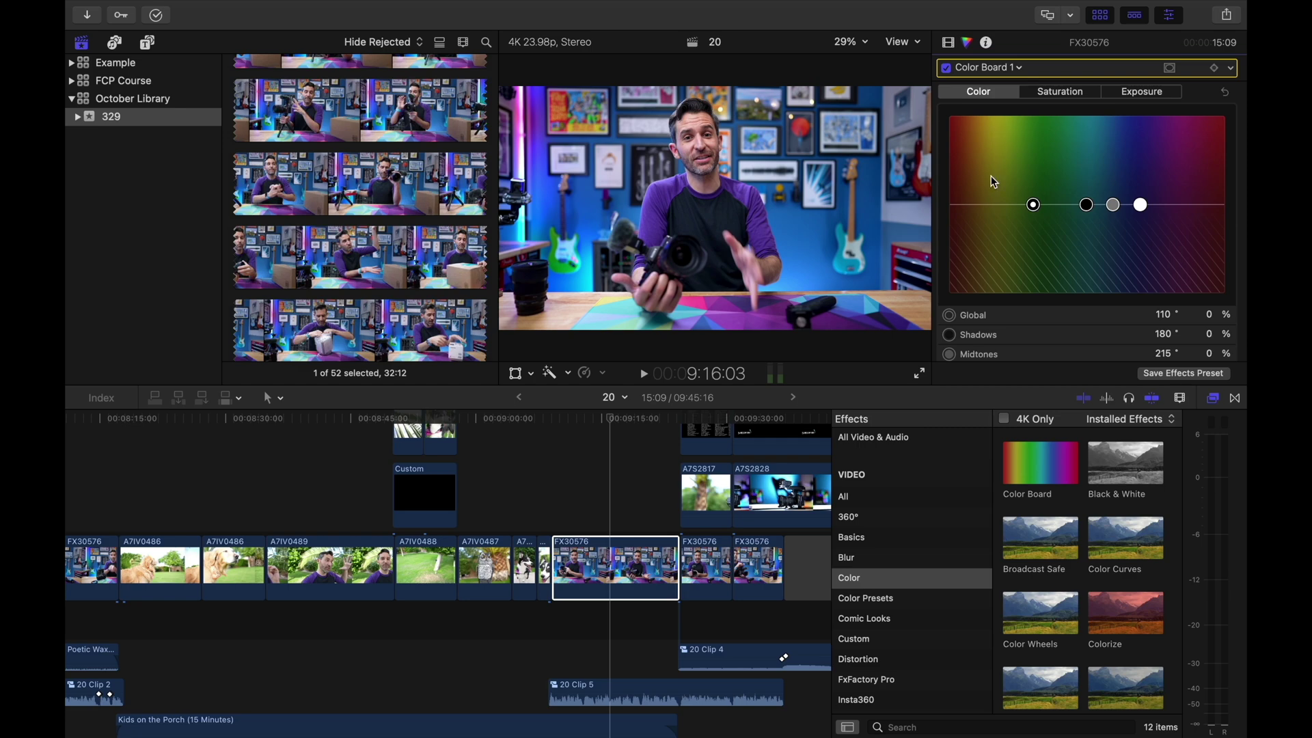
click(1065, 96)
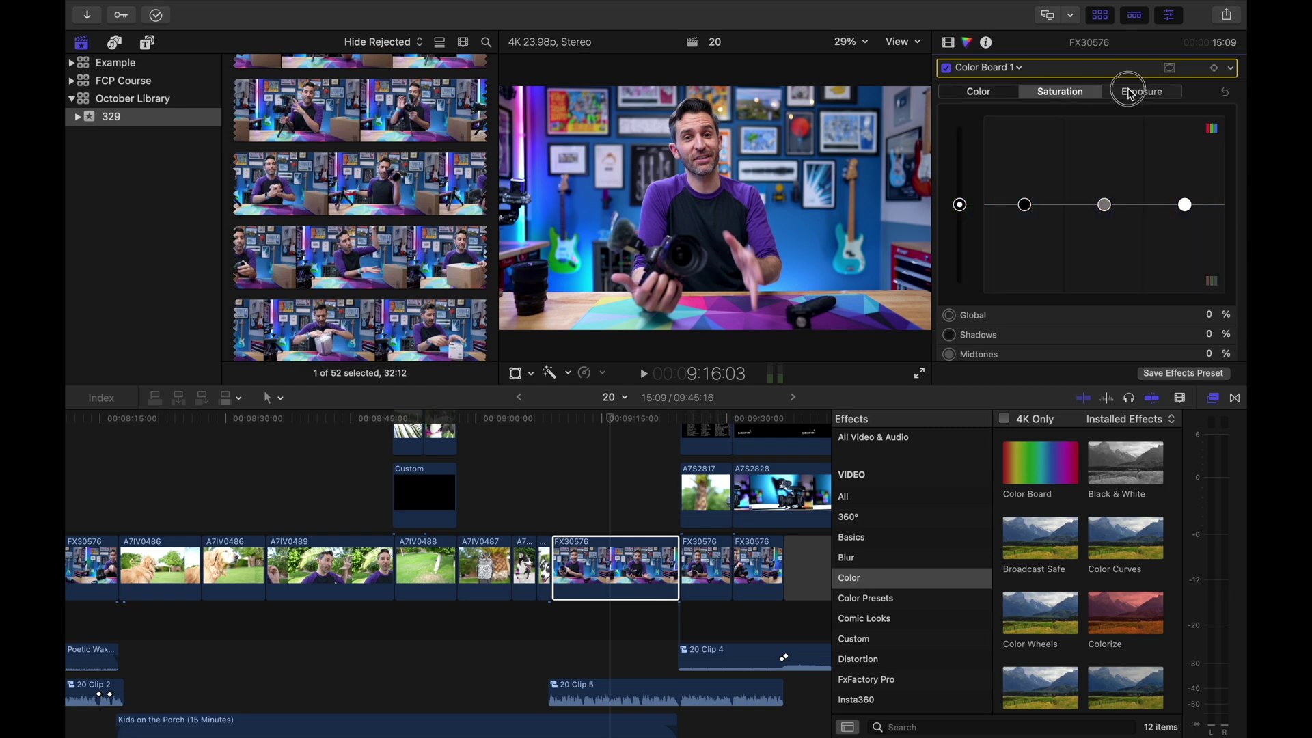
click(1140, 92)
click(988, 43)
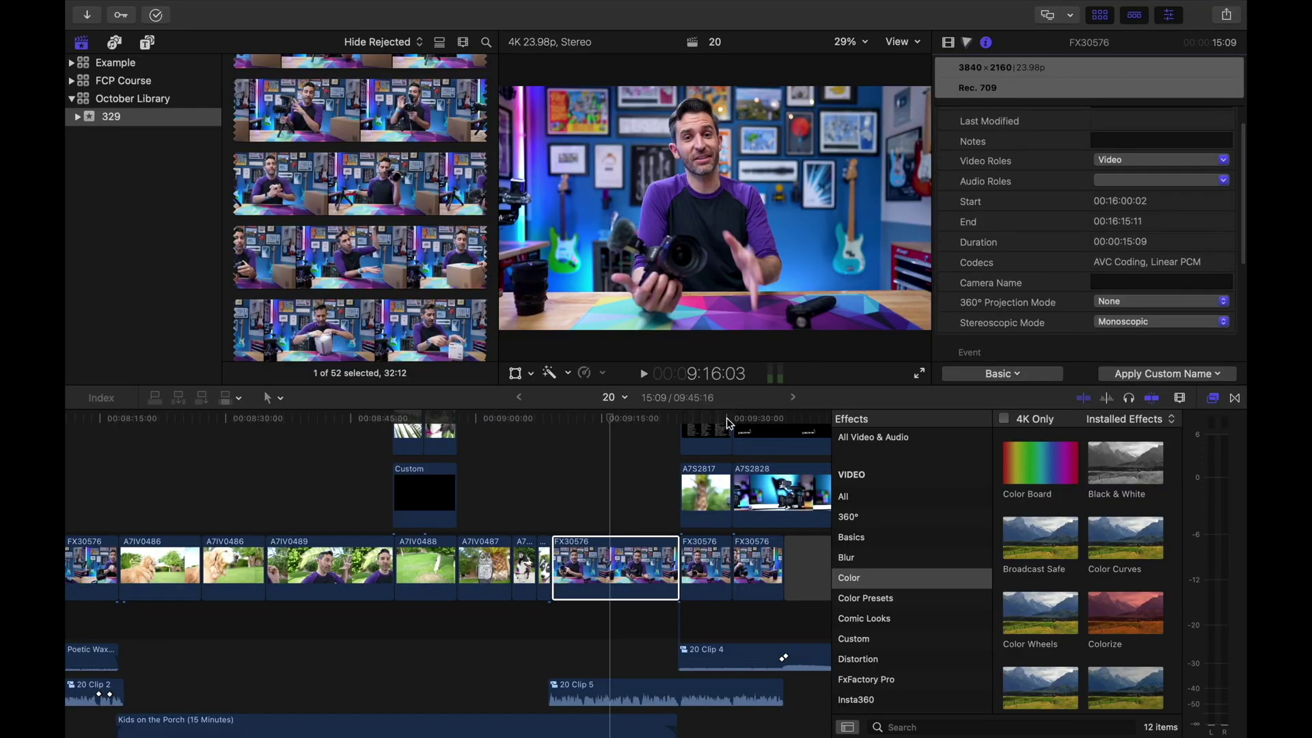
Step: Close the effects library and toggle timeline snapping off and back on
scroll(601, 490, right, 3)
scroll(600, 489, left, 2)
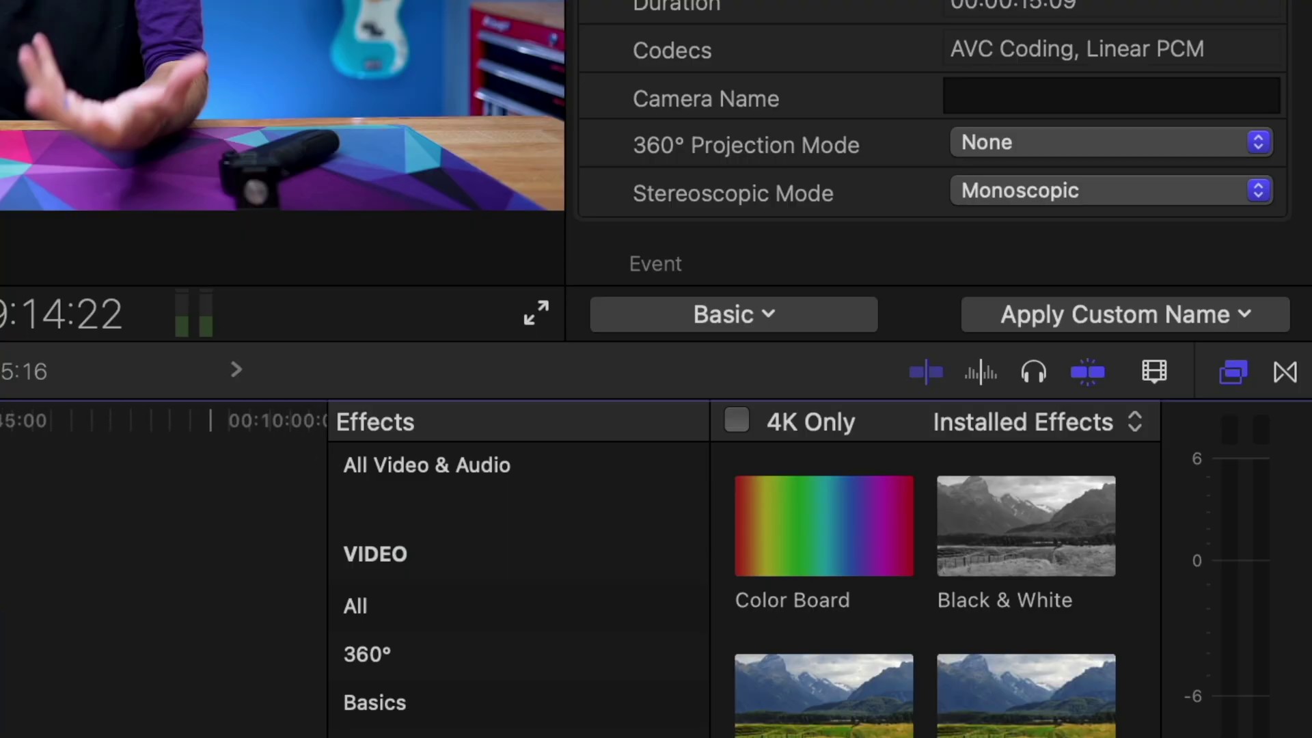
click(1232, 372)
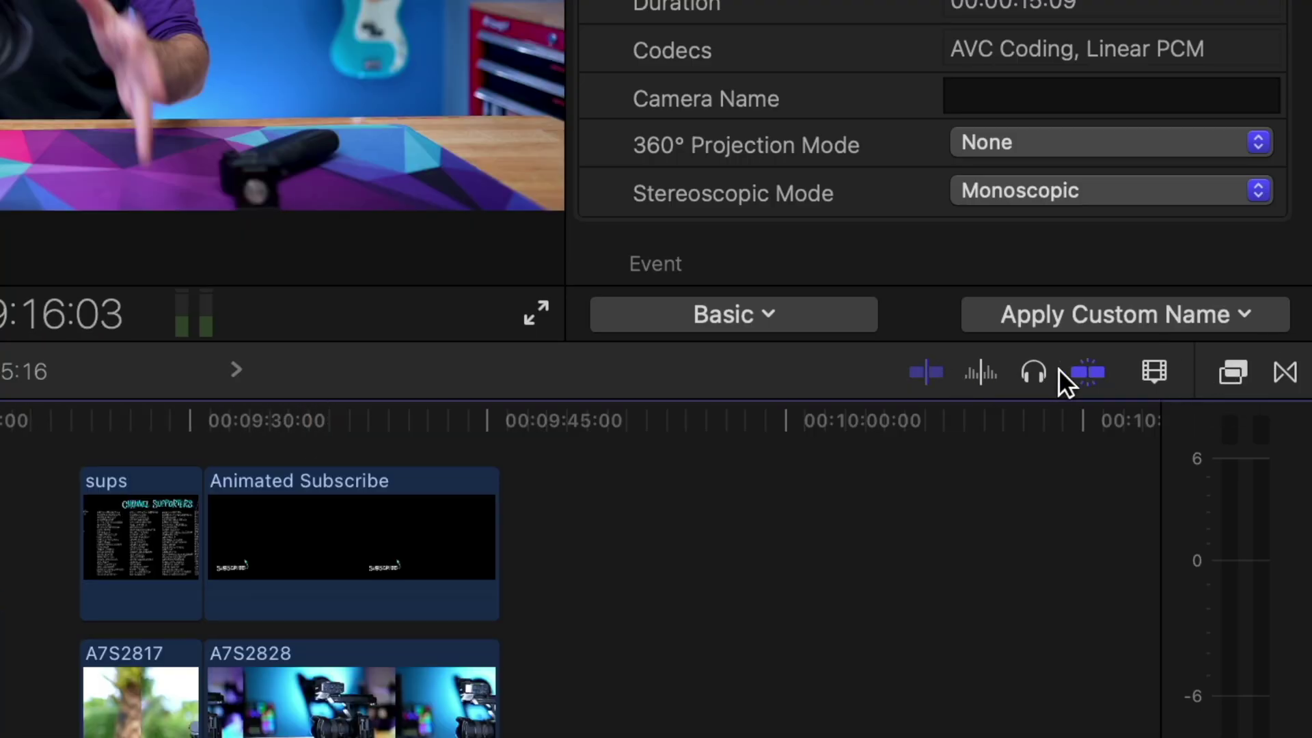
click(1088, 372)
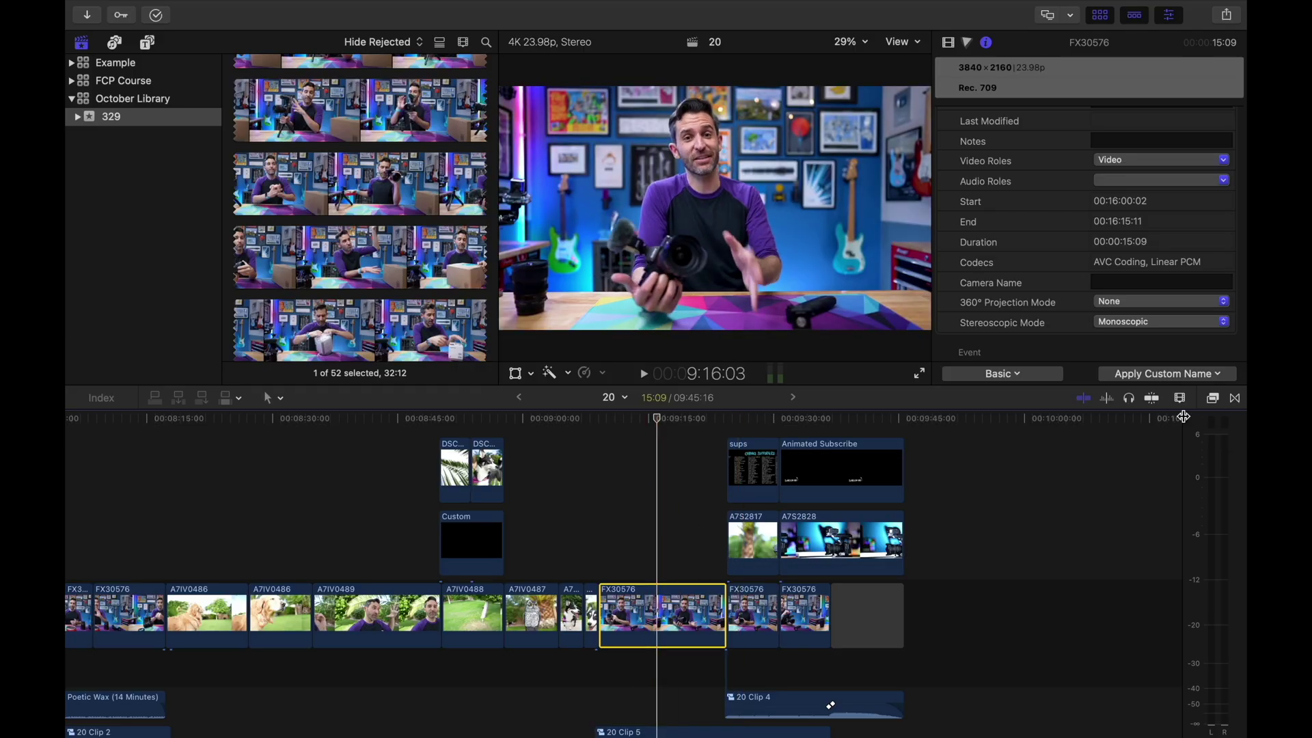
click(1157, 402)
Step: Move the playhead to 8:51:15 and extend A7IV0489 earlier from its start edge
drag(657, 417, 400, 427)
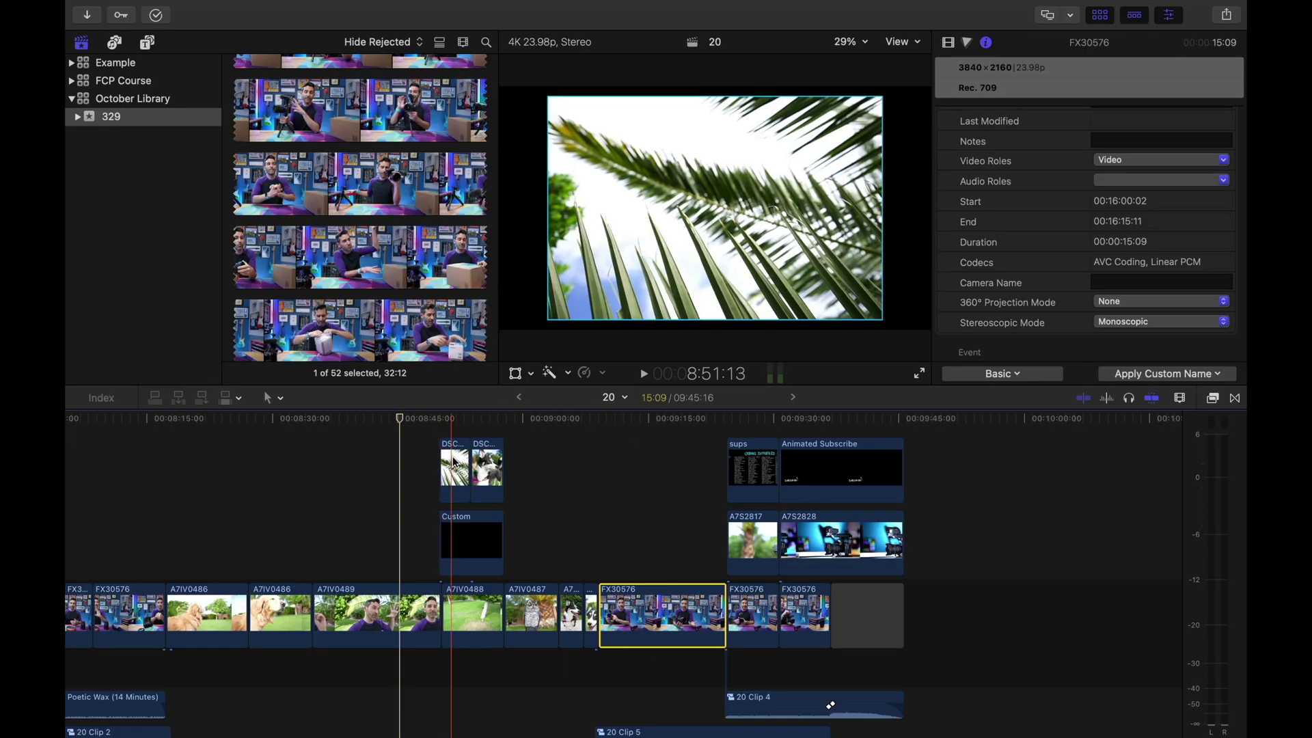
drag(454, 462, 453, 463)
drag(316, 605, 338, 584)
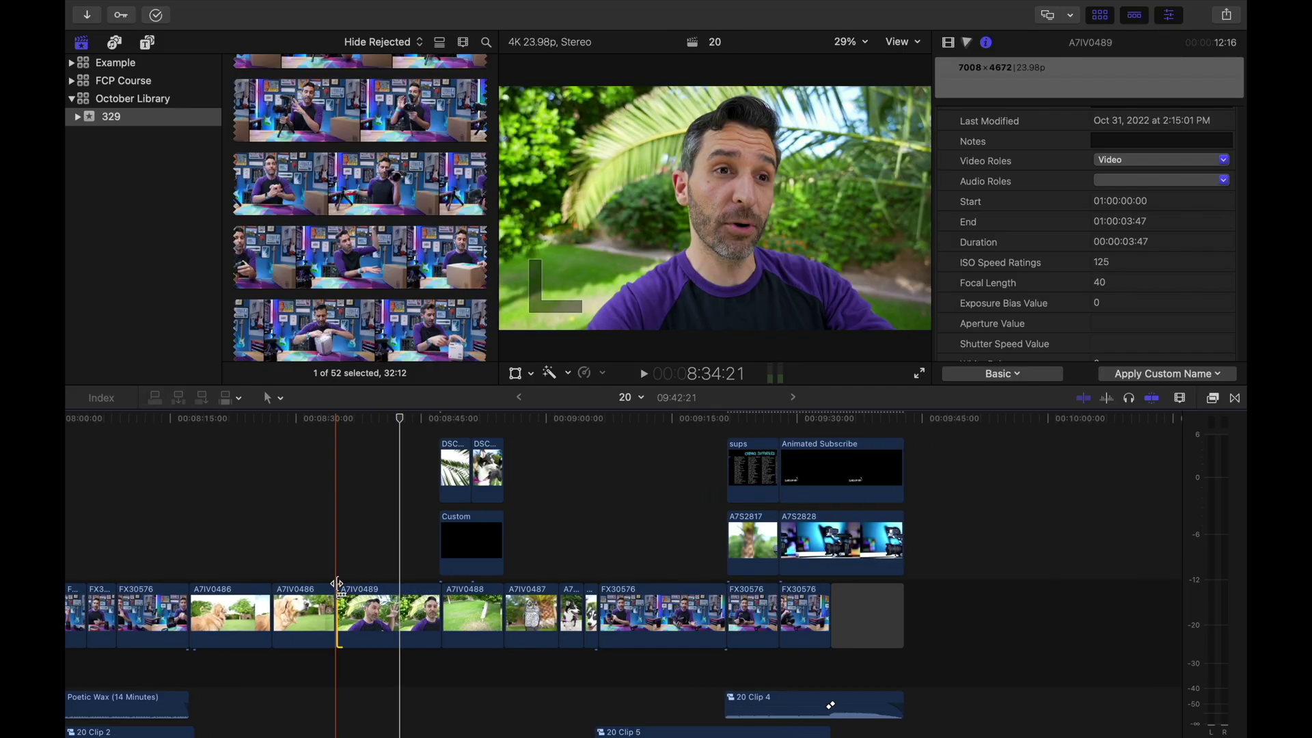
drag(338, 584, 338, 584)
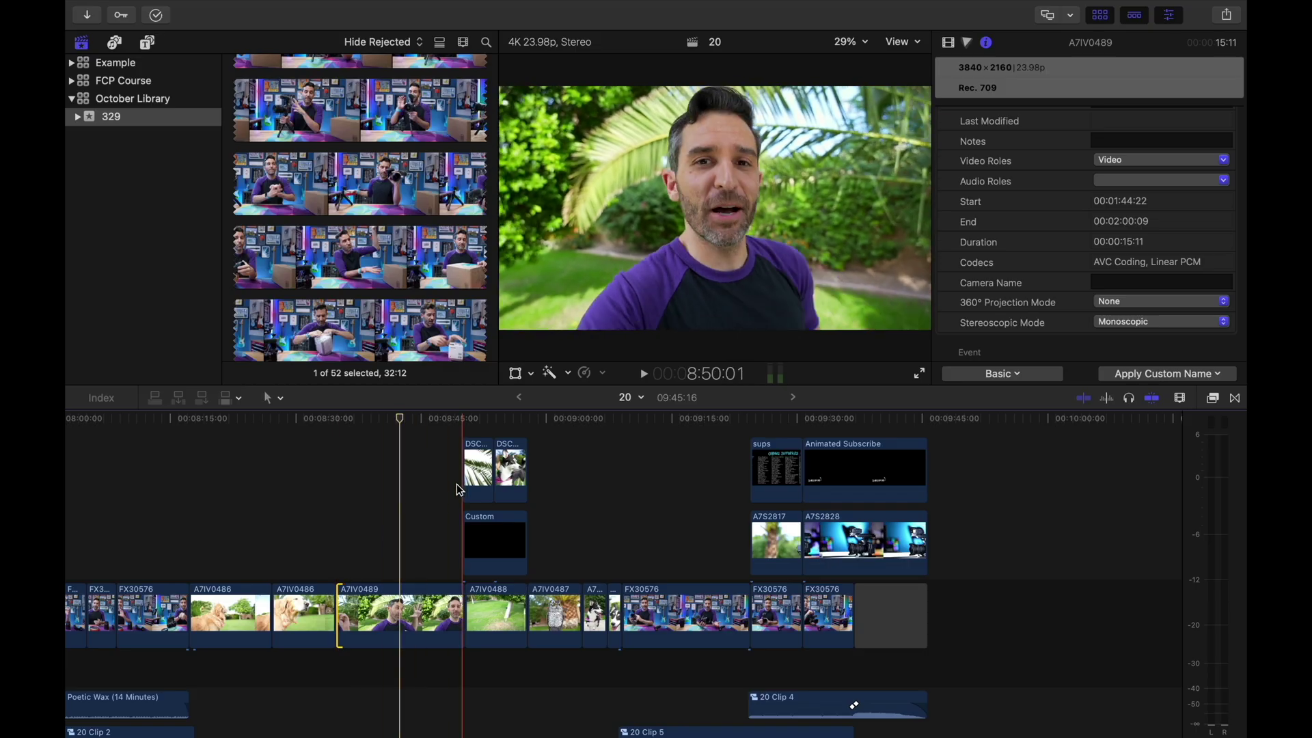
Step: Move the palm and dog DSC connected clips earlier, then undo those moves
drag(476, 473, 349, 546)
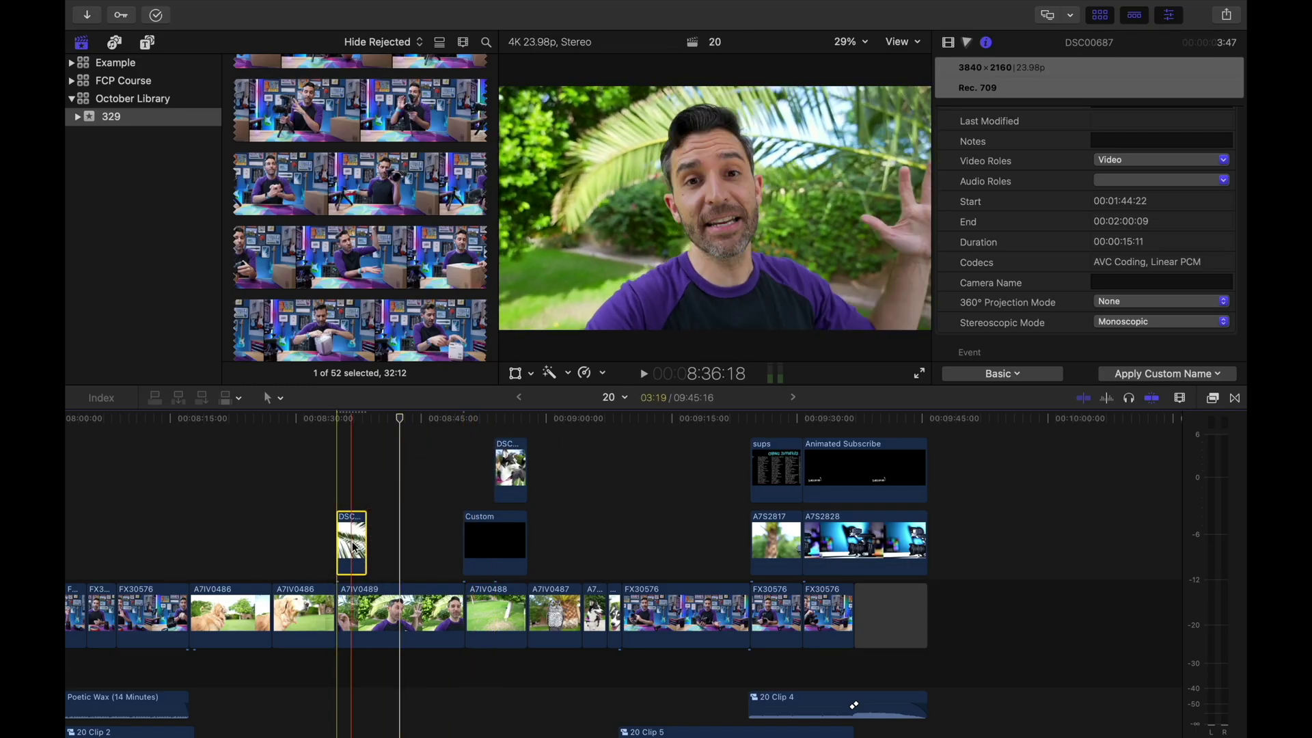
drag(509, 470, 345, 475)
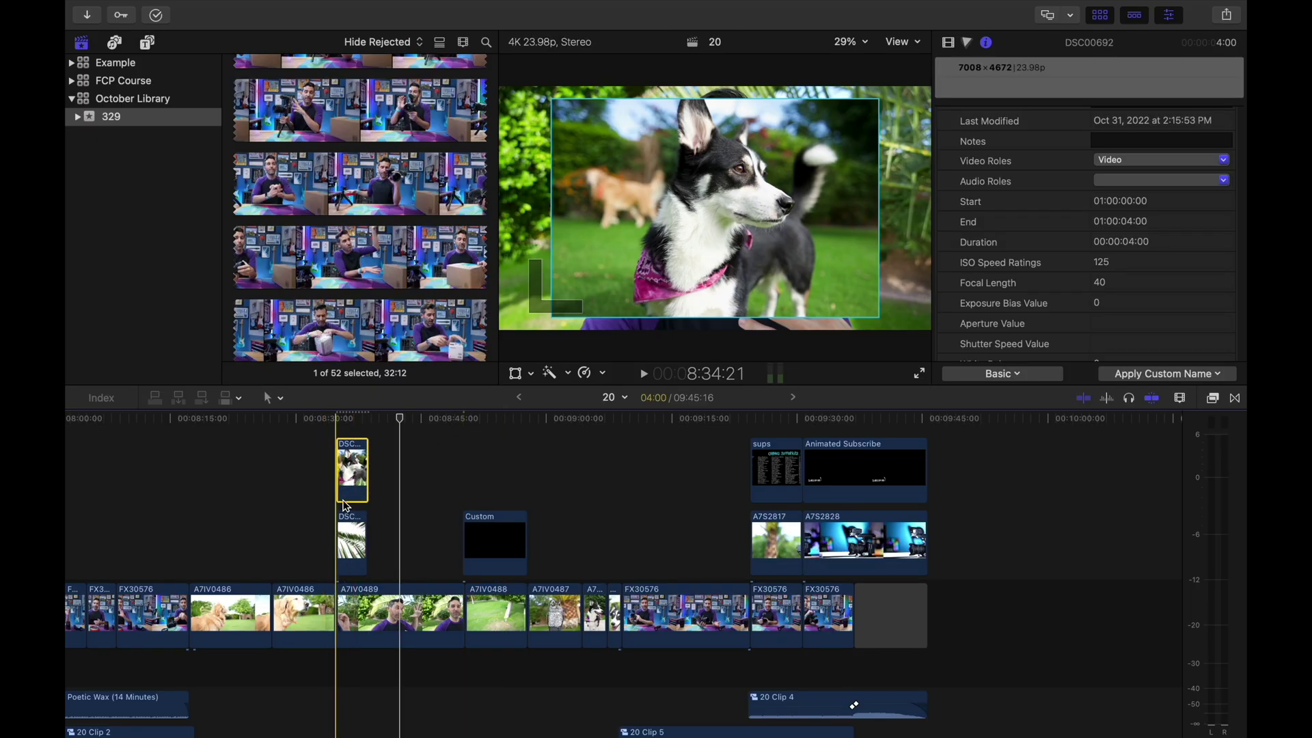
key(super+z)
key(super+z)
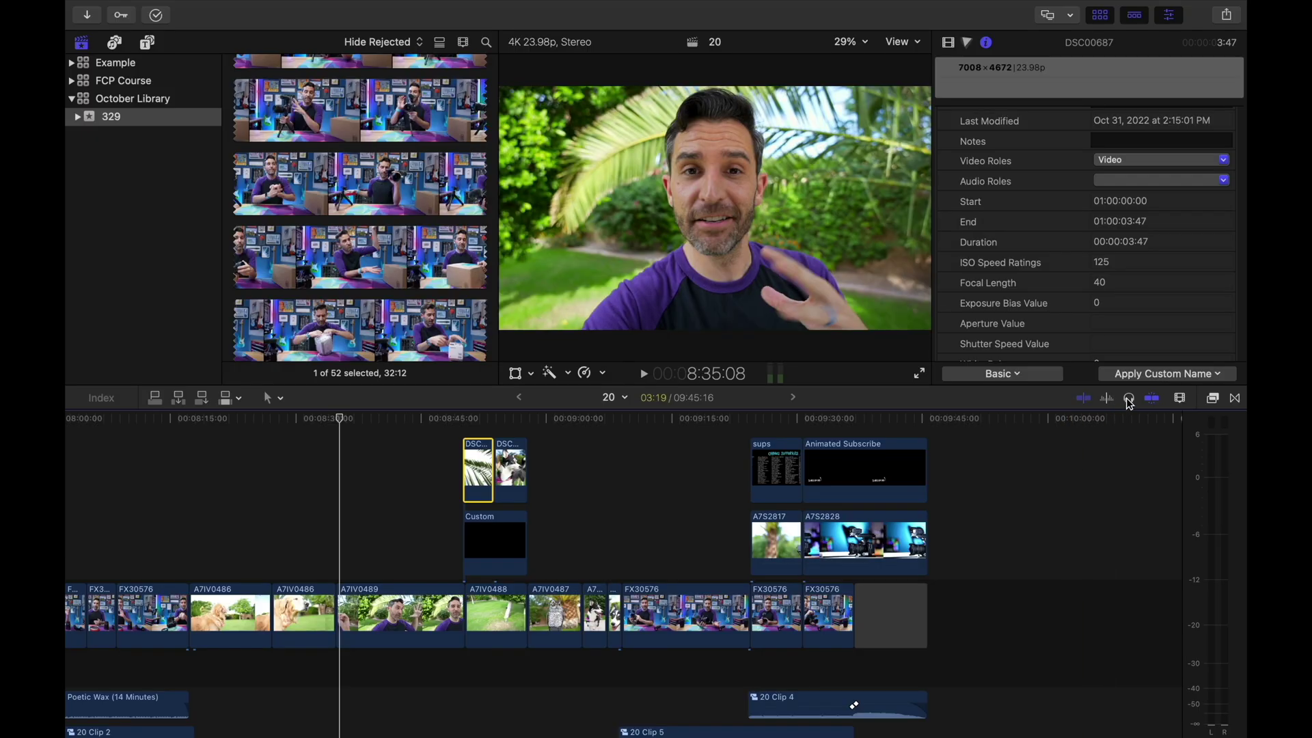
Step: Select both A7IV0486 clips and the Kids on the Porch audio clip together
scroll(557, 574, left, 10)
scroll(557, 574, down, 4)
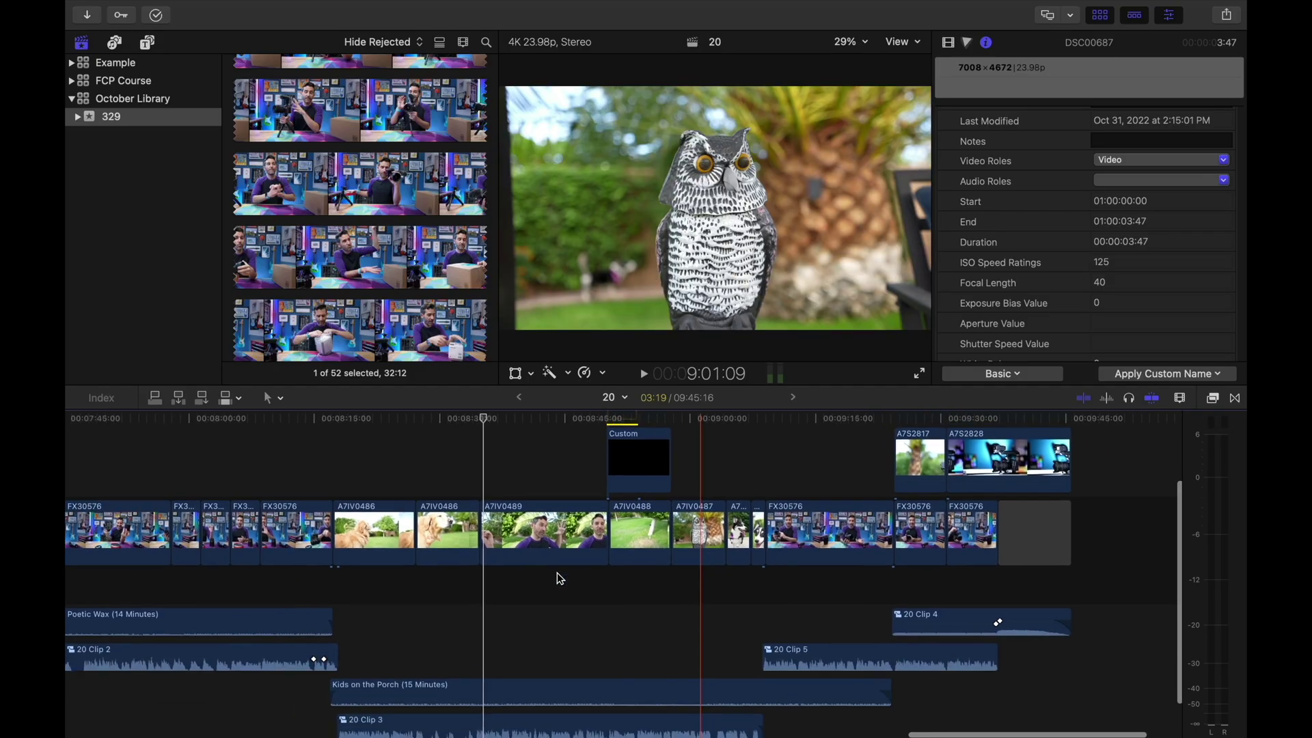
click(487, 537)
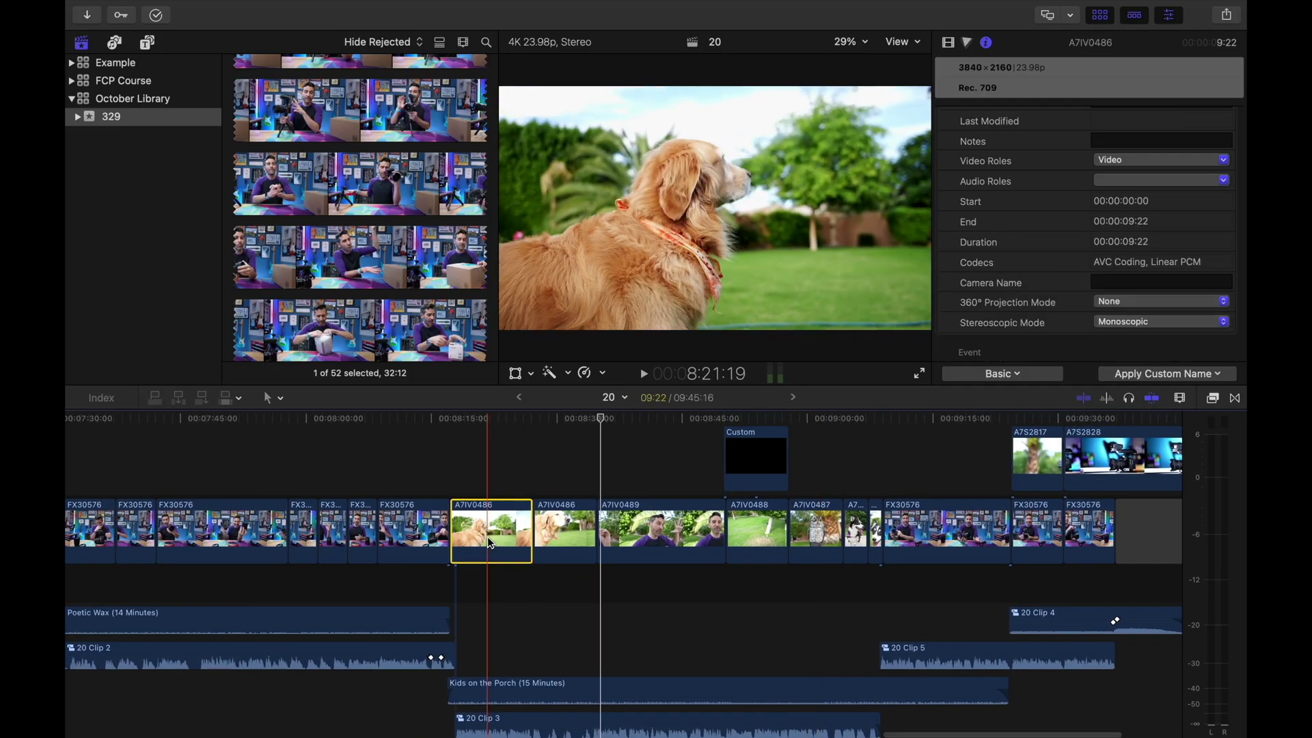
click(495, 690)
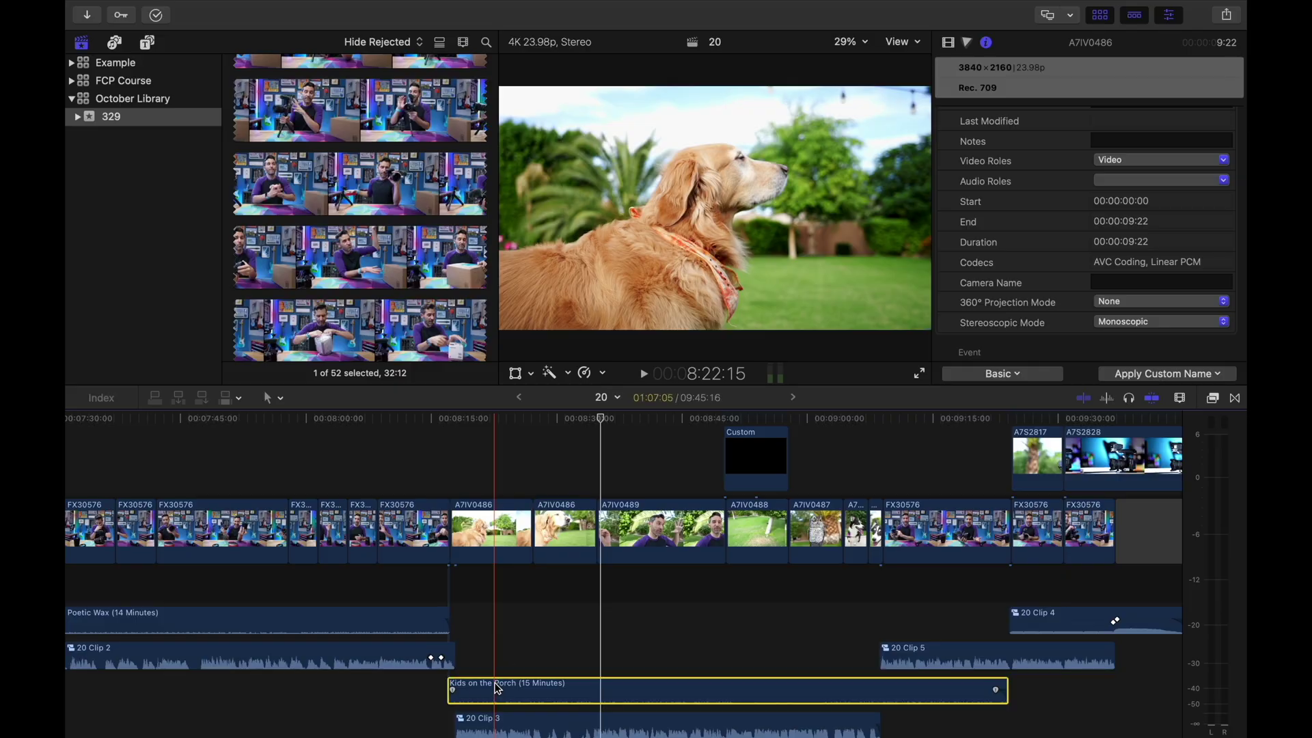
super+click(492, 552)
super+click(563, 531)
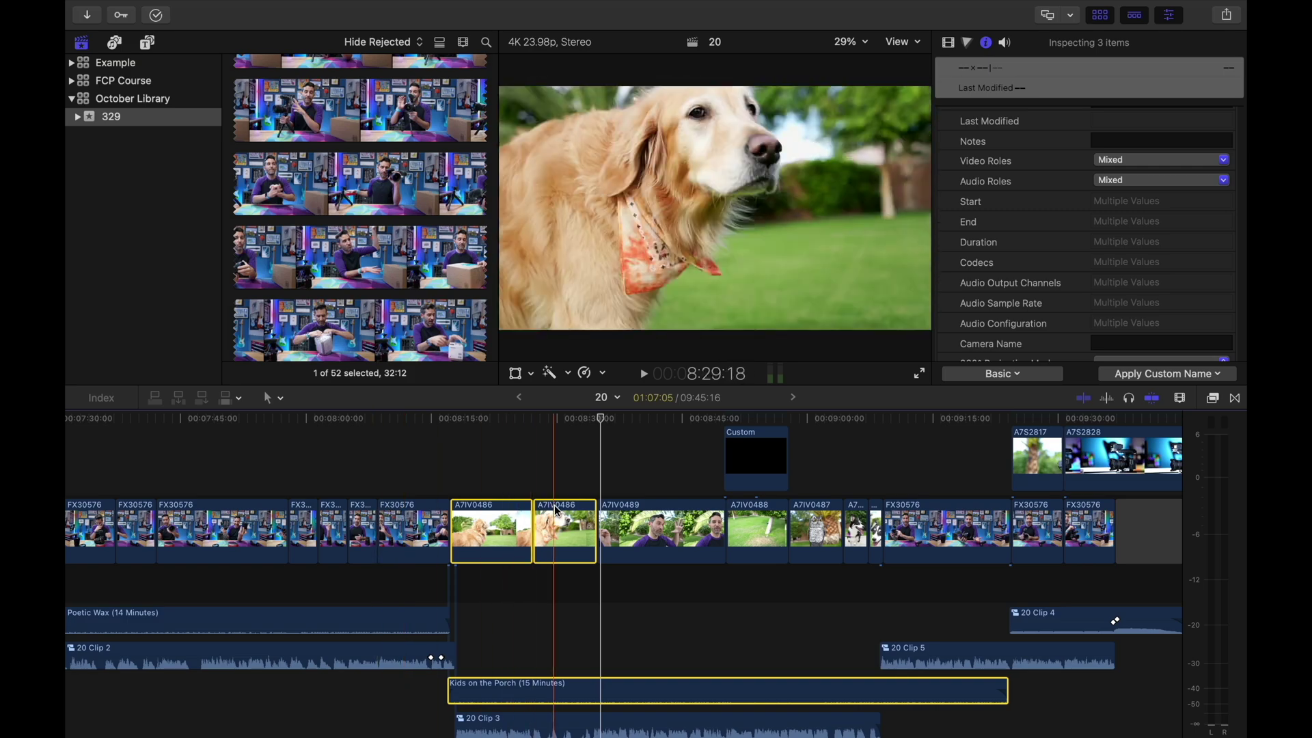
Step: Clear the selection and move the playhead across the timeline, parking it on the dog clip
click(489, 478)
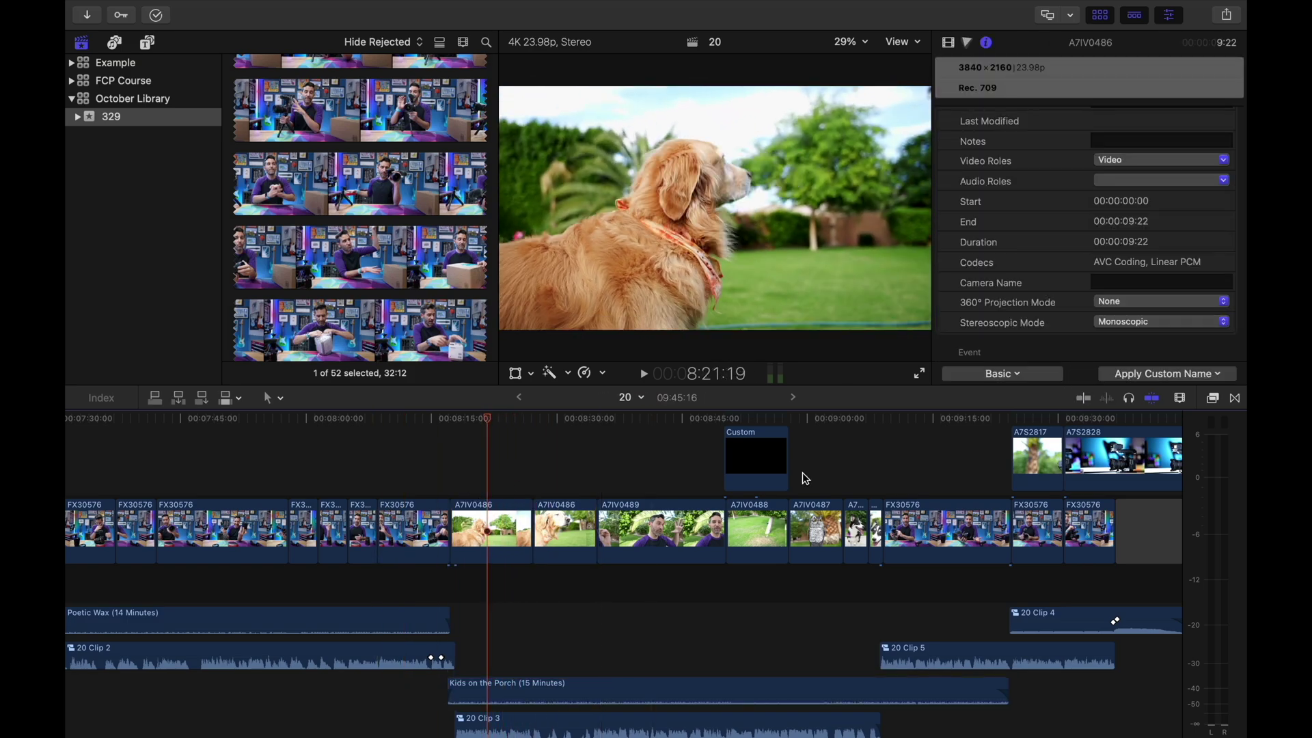
scroll(612, 448, left, 15)
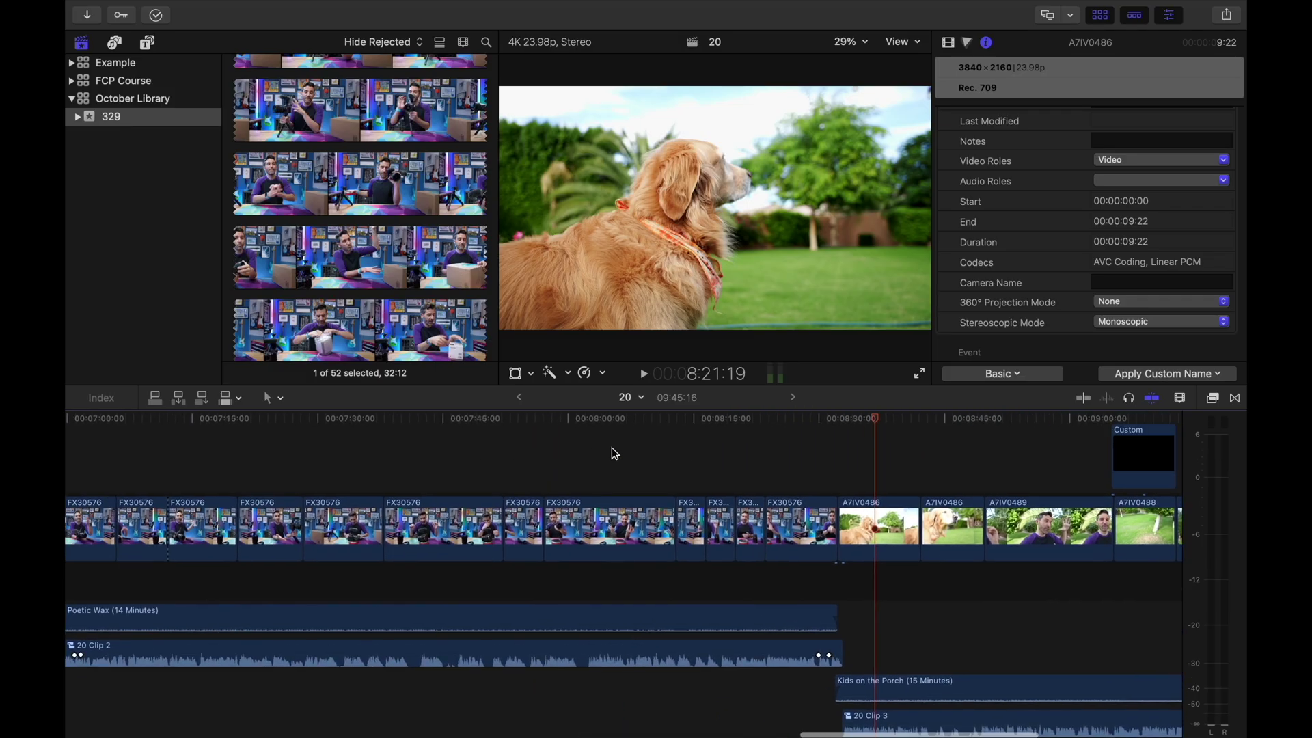
scroll(613, 453, right, 3)
click(585, 418)
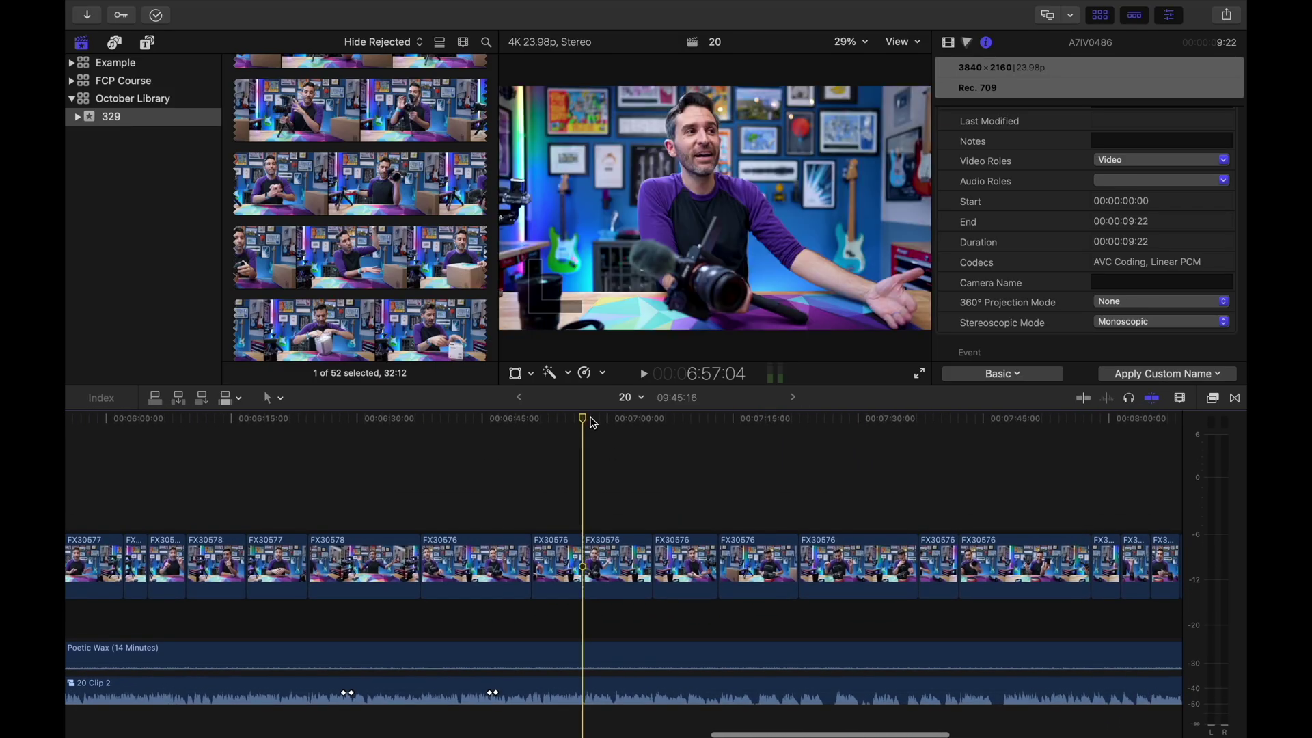
click(377, 419)
scroll(773, 439, right, 6)
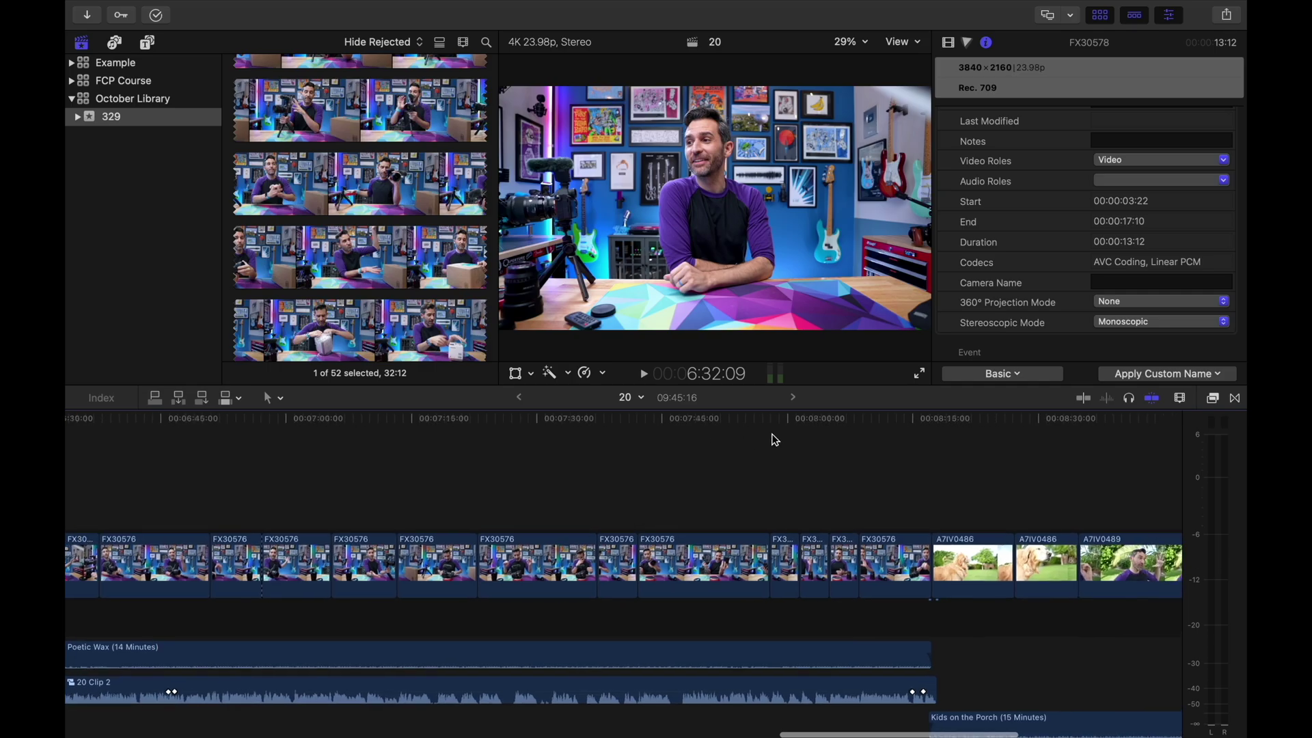
click(790, 419)
scroll(789, 420, right, 7)
click(702, 422)
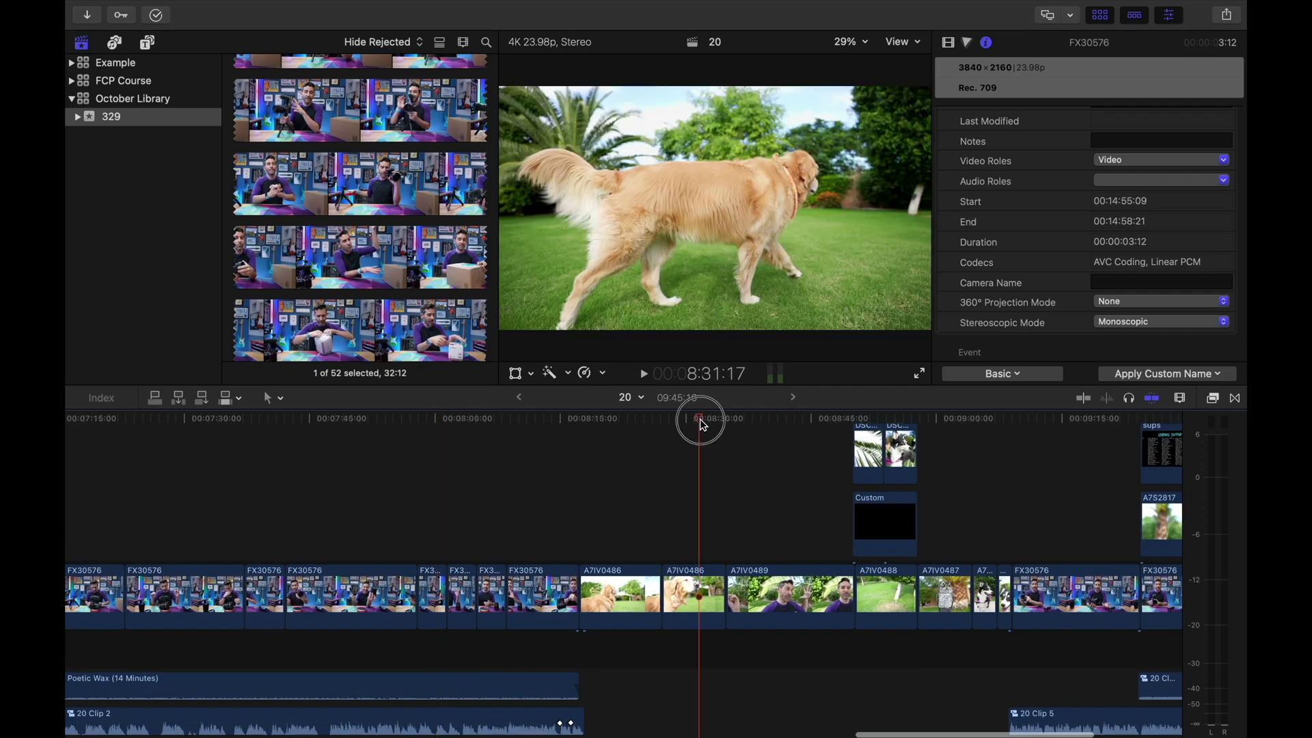
Step: Turn on video and audio skimming, then select the FX30576 clip
click(1083, 397)
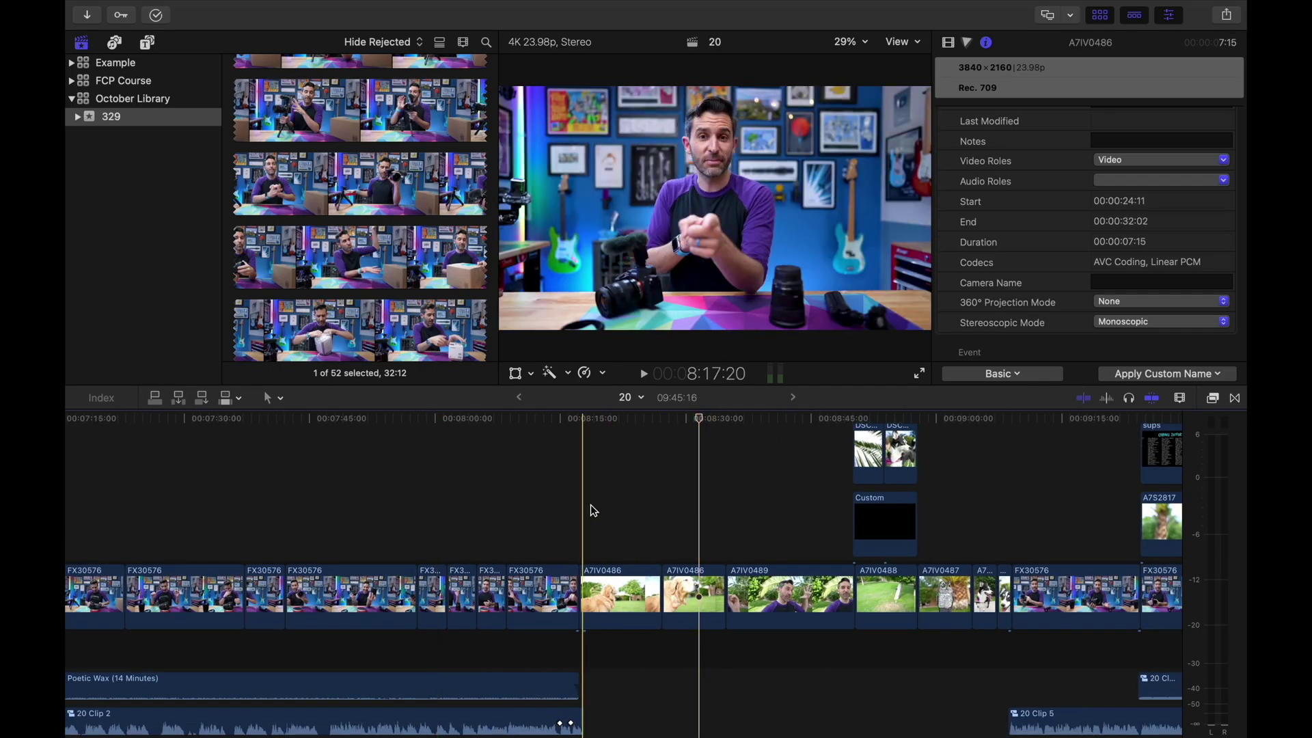
click(636, 492)
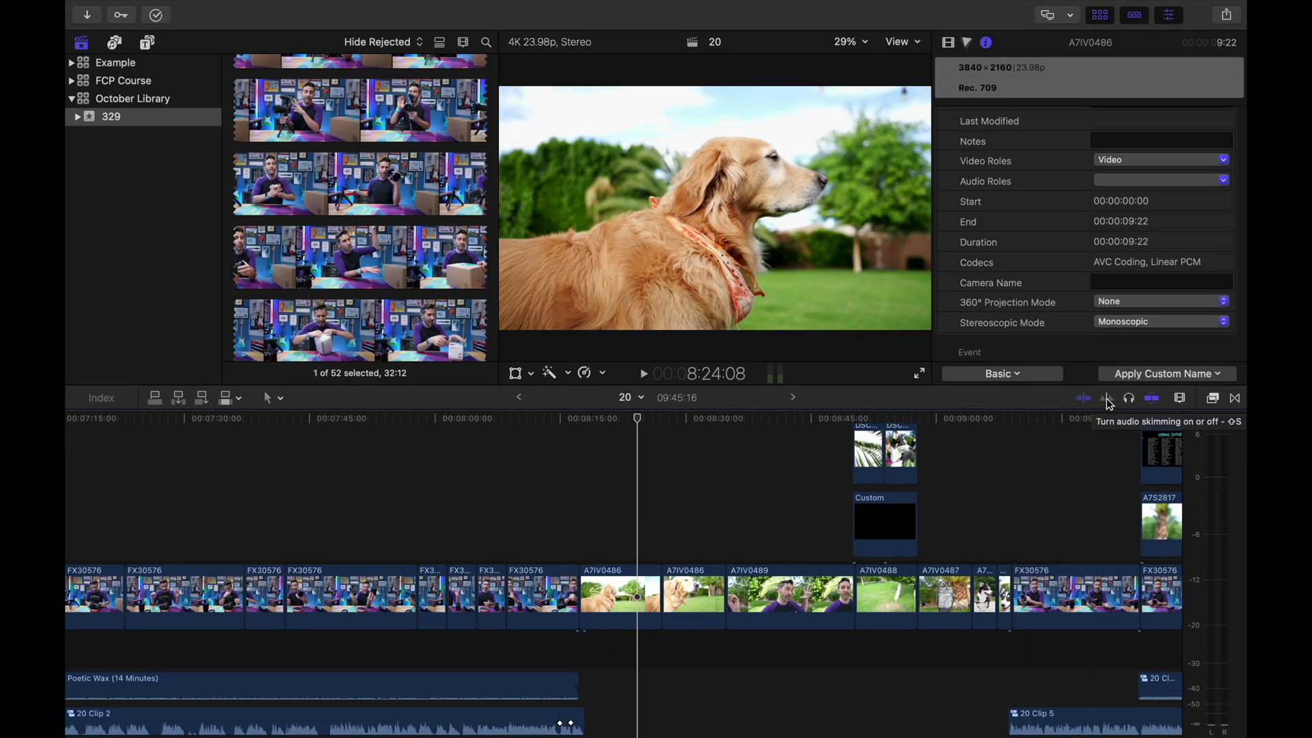
click(1105, 399)
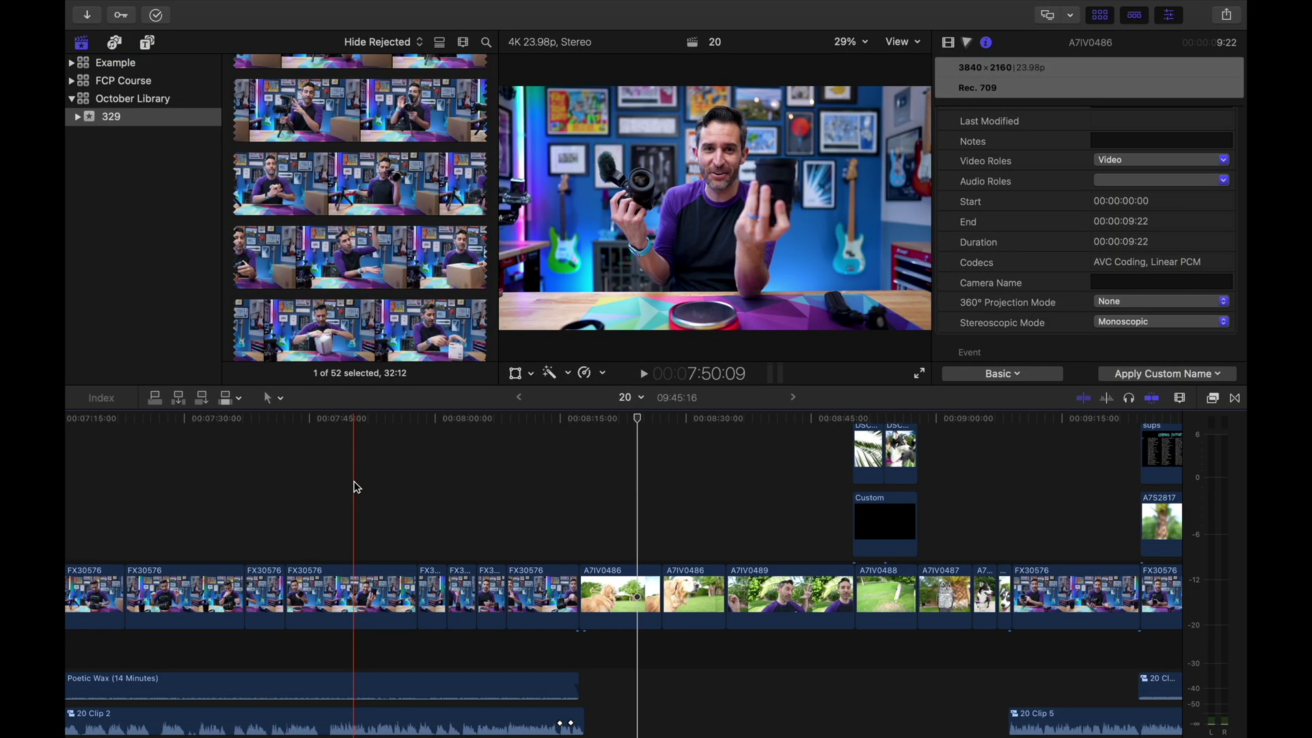
click(378, 586)
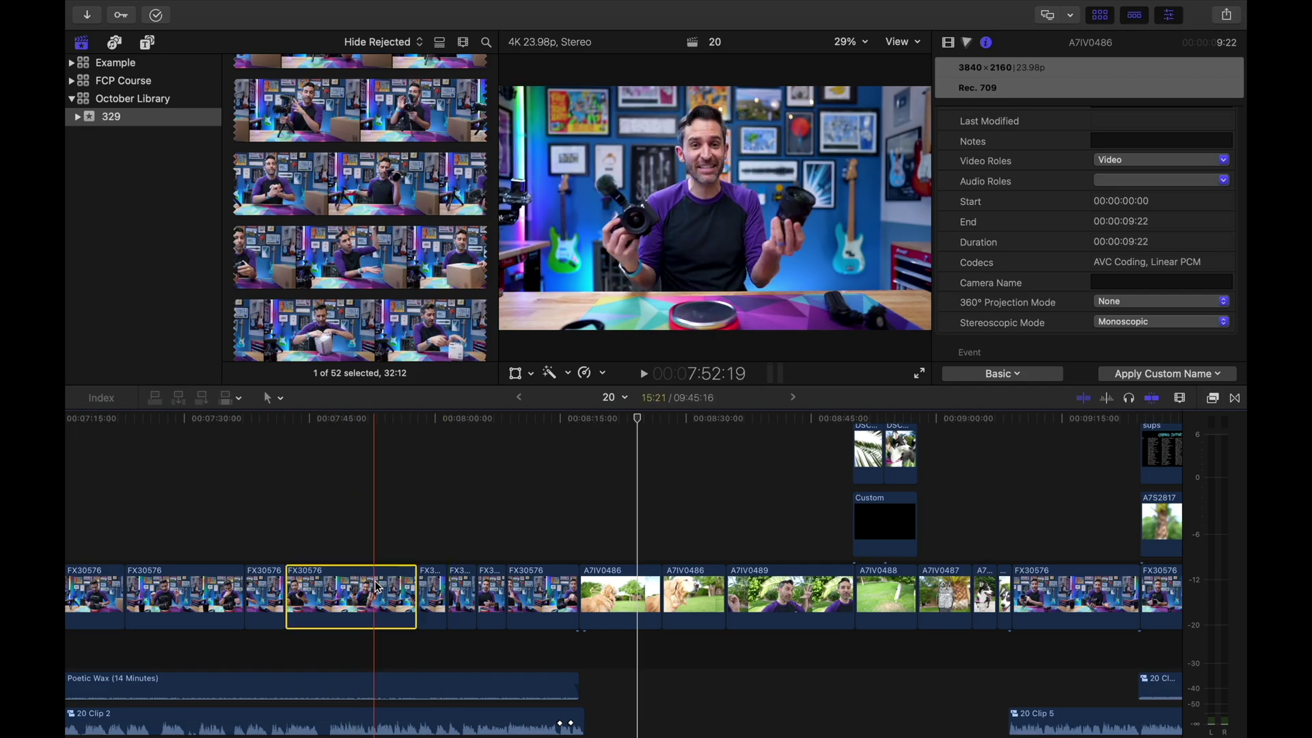
Step: Try each Clip Appearance display option, ending on equal filmstrips and waveforms
scroll(369, 460, left, 5)
scroll(369, 460, down, 2)
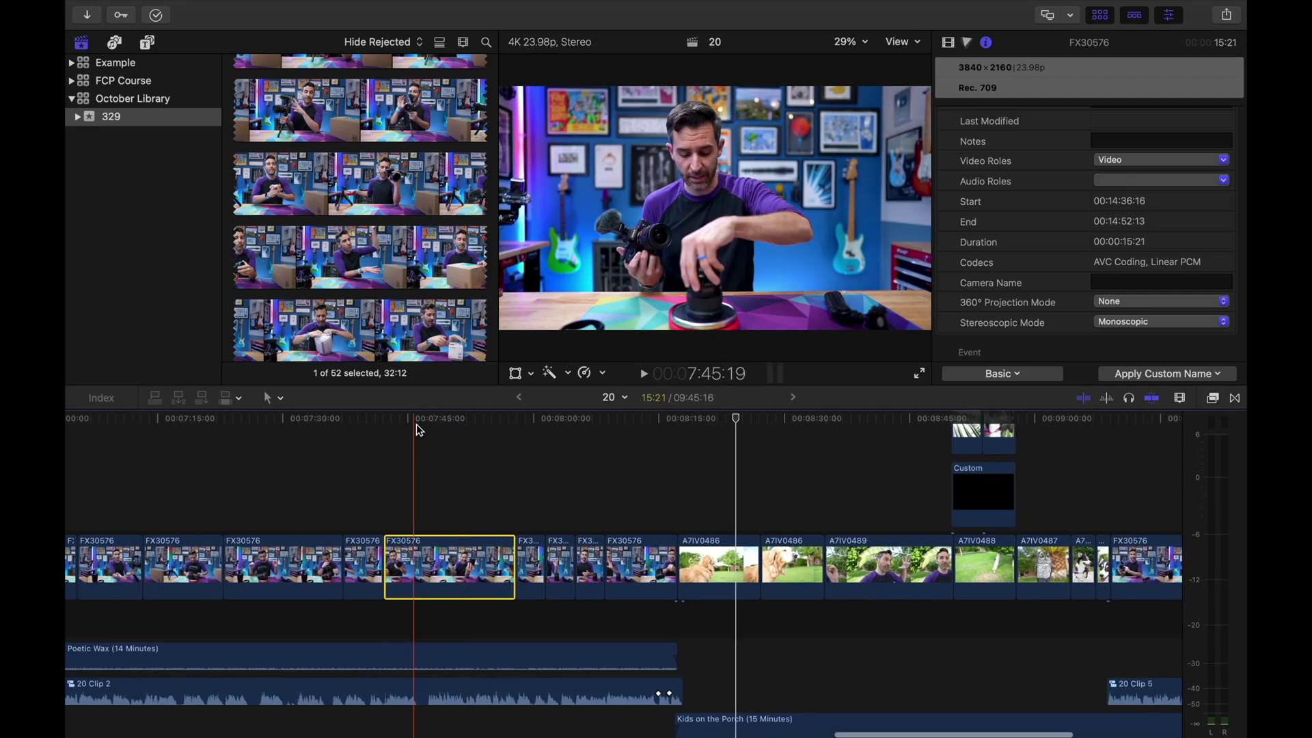
click(1181, 399)
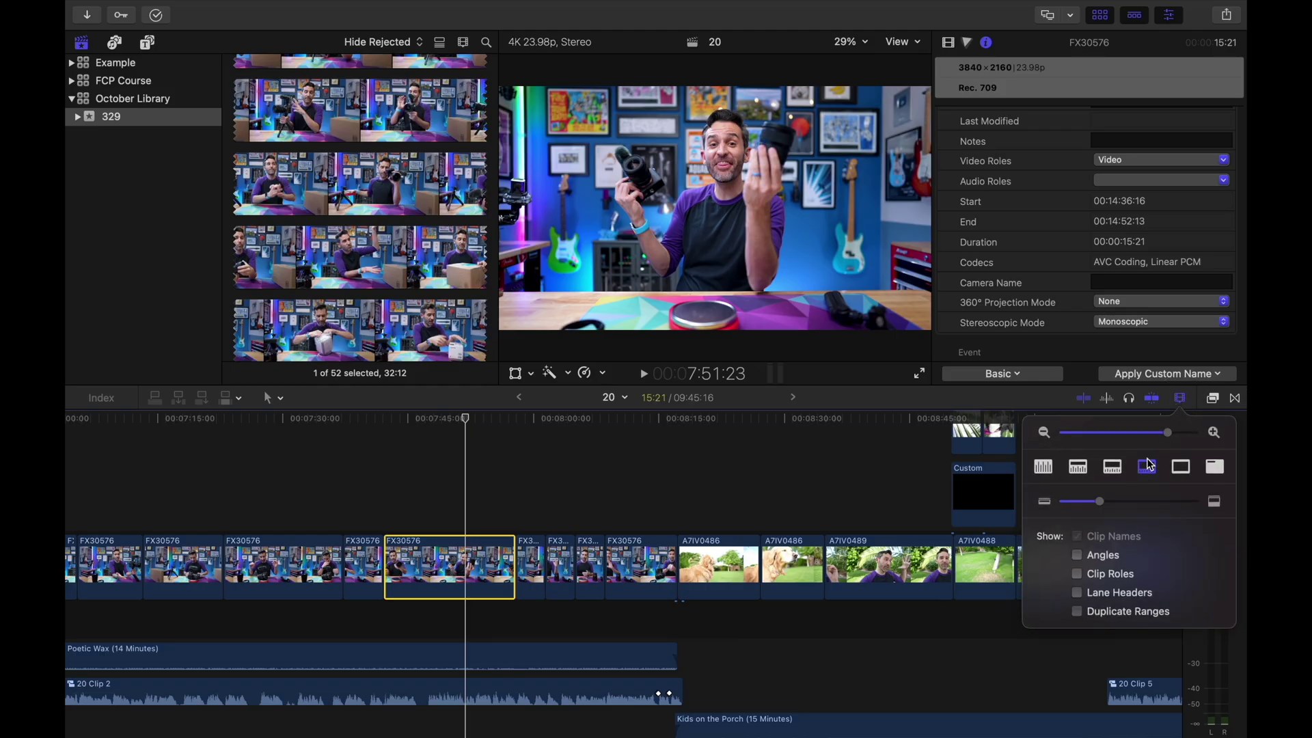
click(1178, 470)
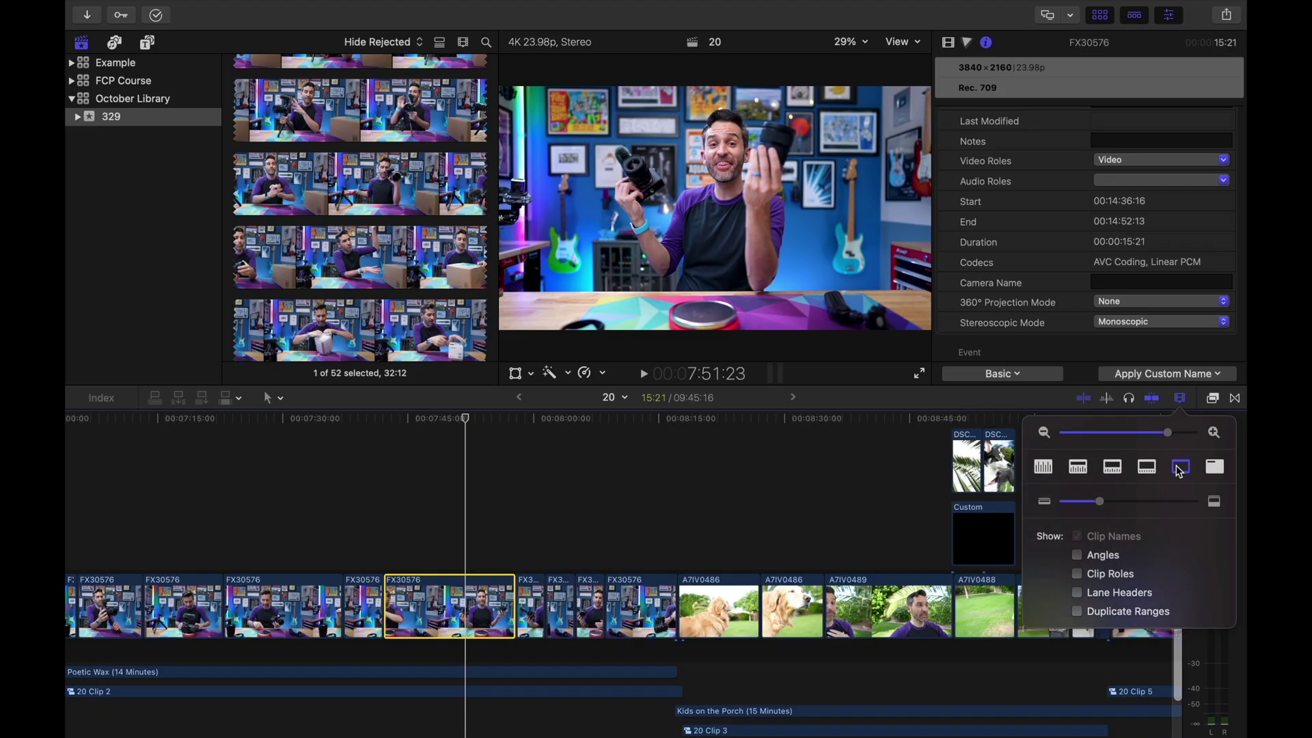
scroll(861, 479, left, 2)
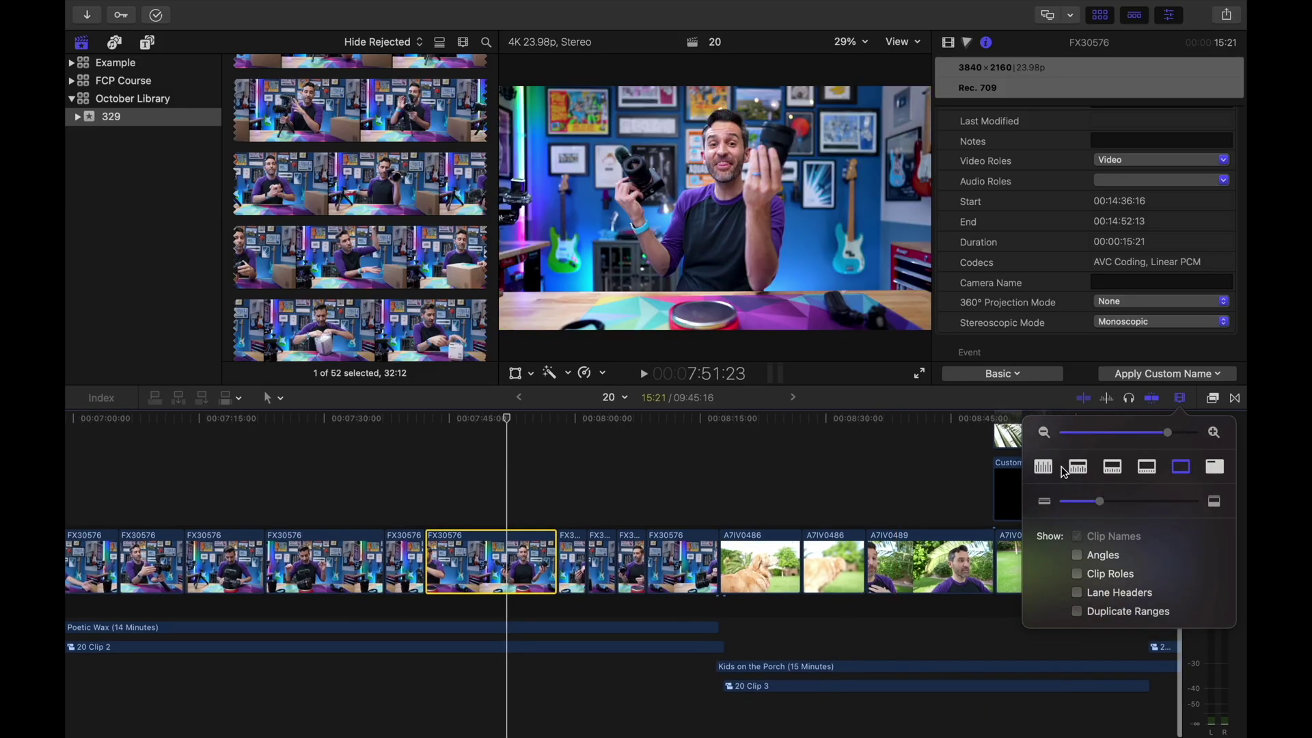
click(1046, 469)
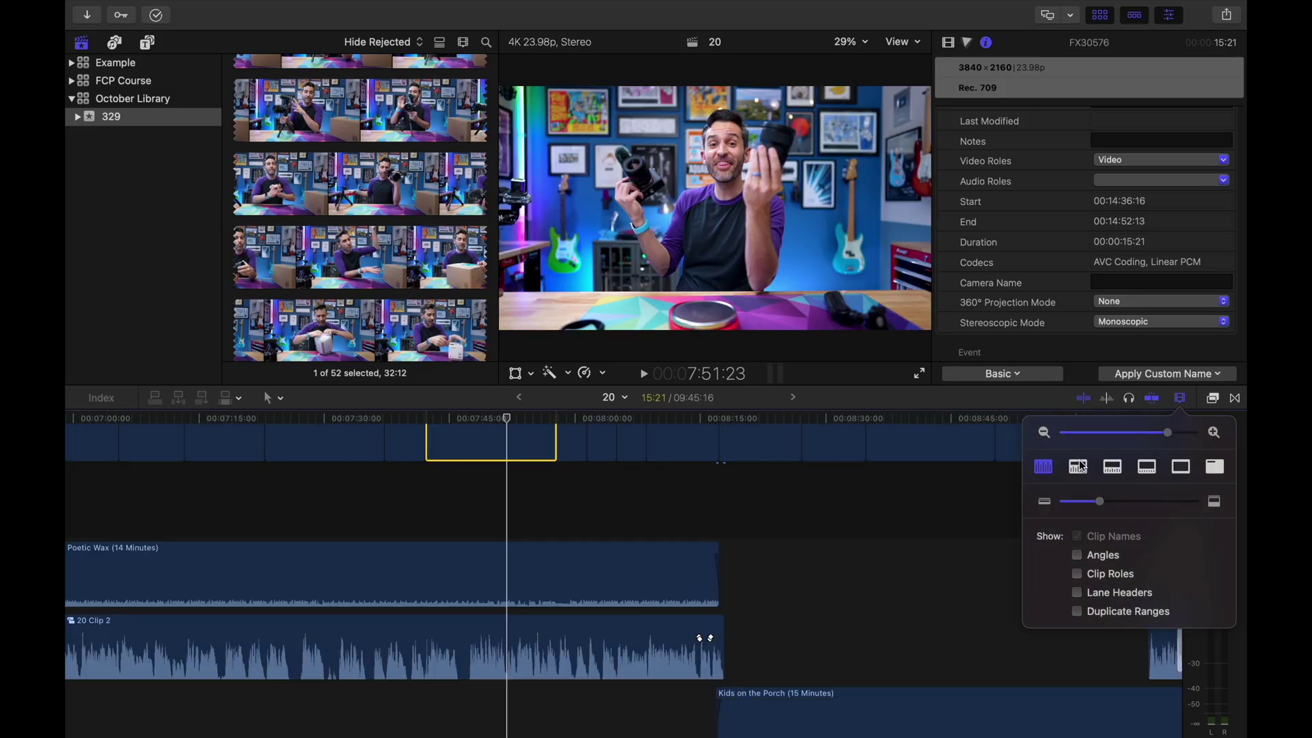
click(1078, 468)
click(1113, 472)
click(1148, 469)
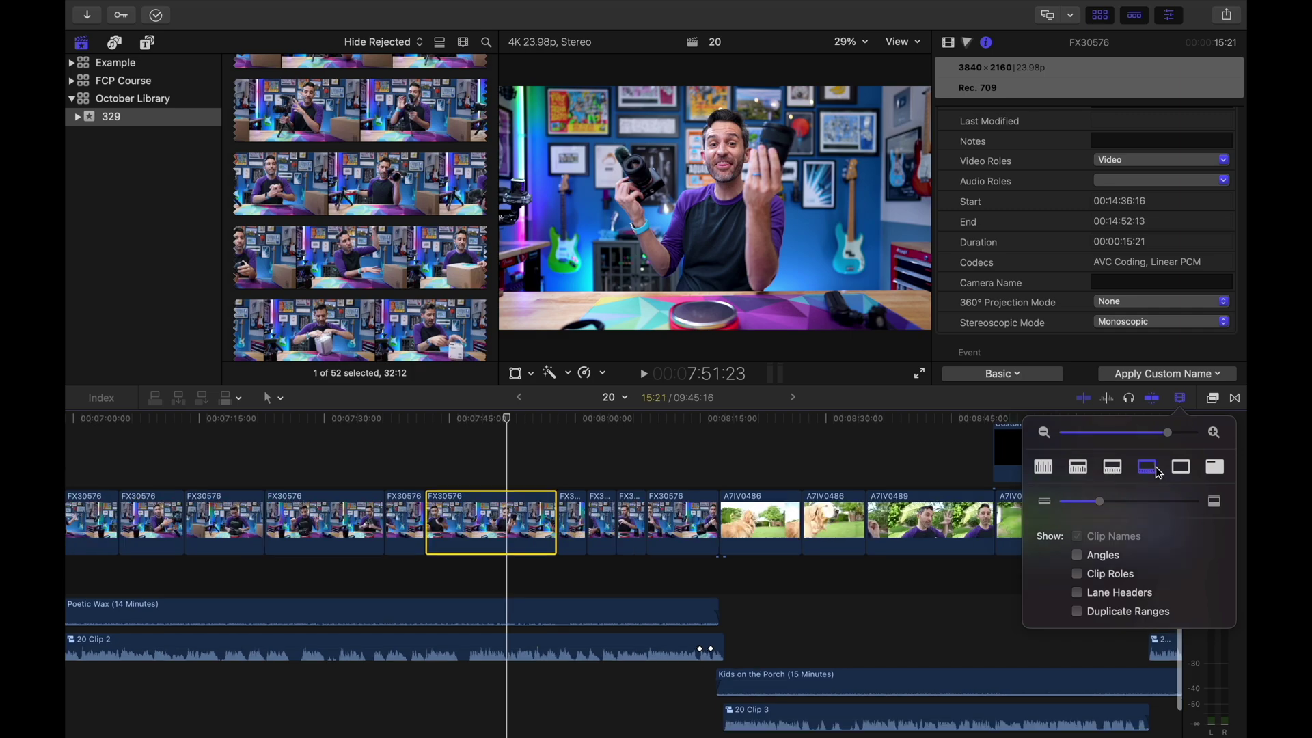
click(1112, 467)
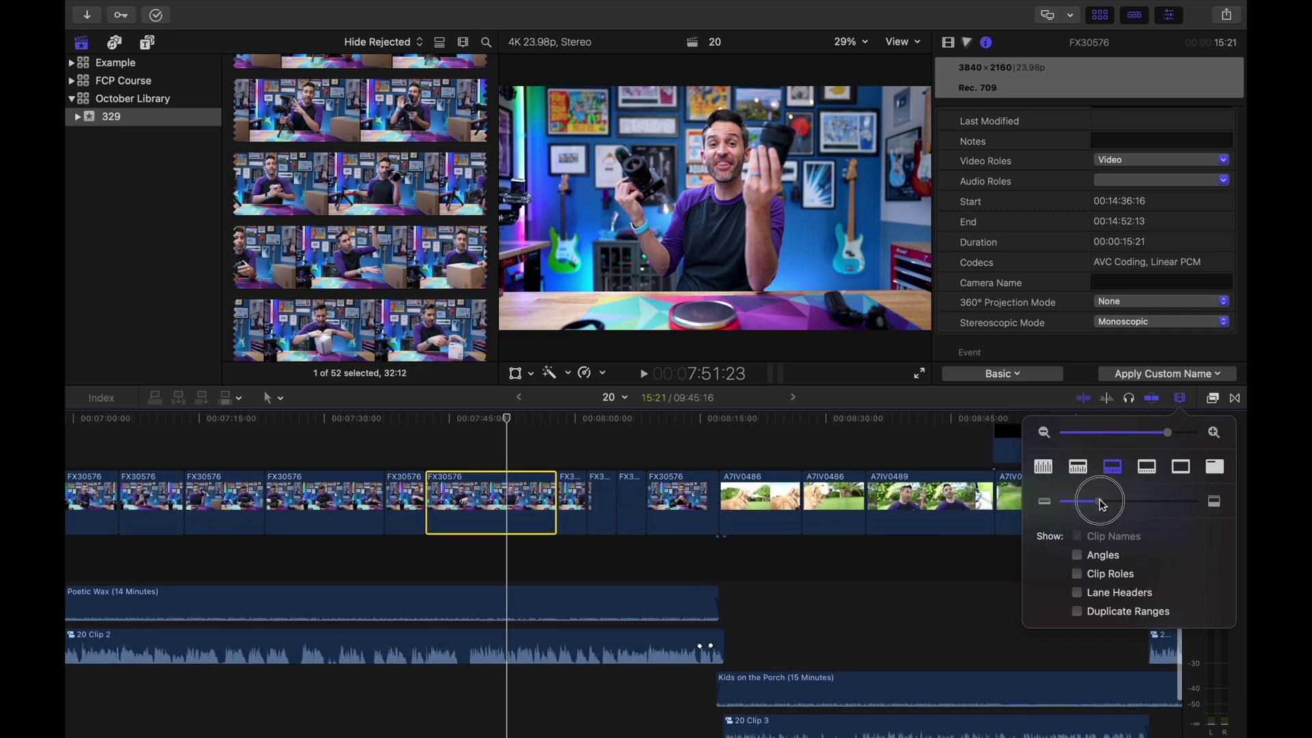
Step: Adjust the clip height, zoom out to the whole project, and show large filmstrips with small waveforms
drag(1090, 500, 1196, 503)
key(super+minus)
key(super+minus)
key(super+minus)
key(super+minus)
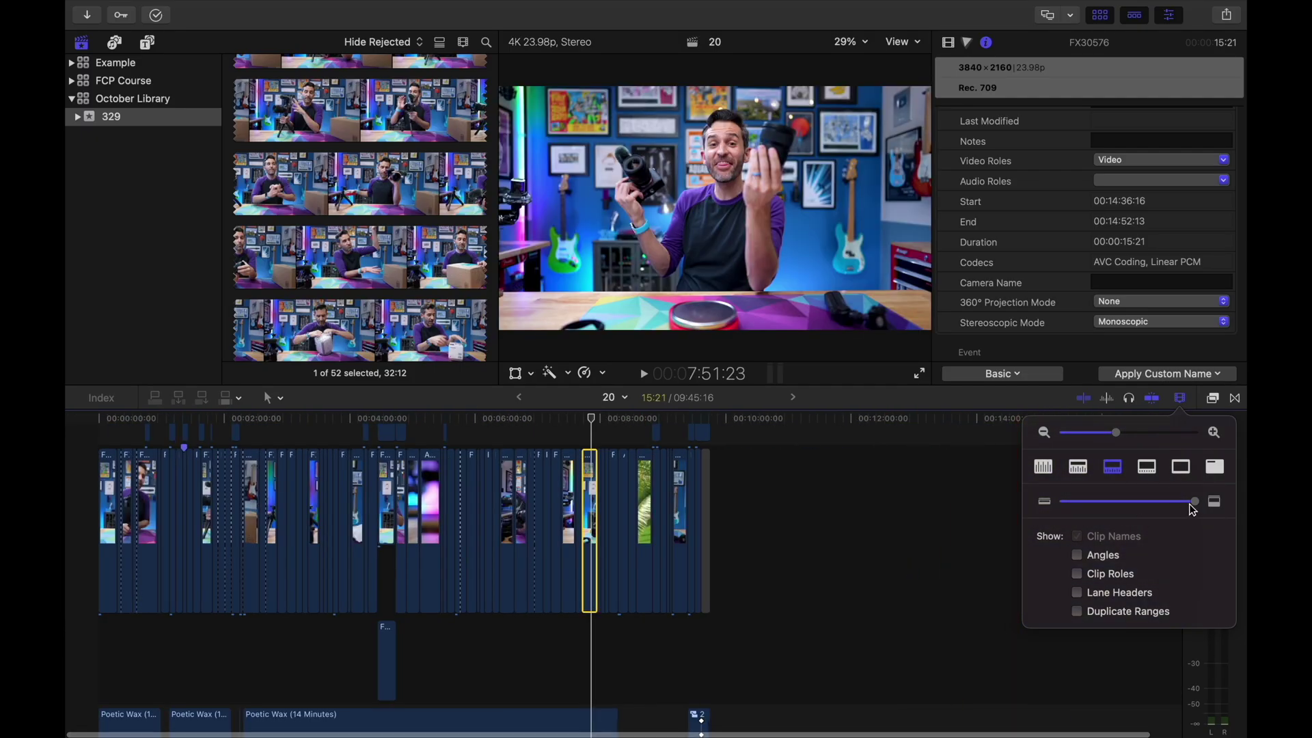
drag(1145, 502, 1108, 503)
click(1147, 467)
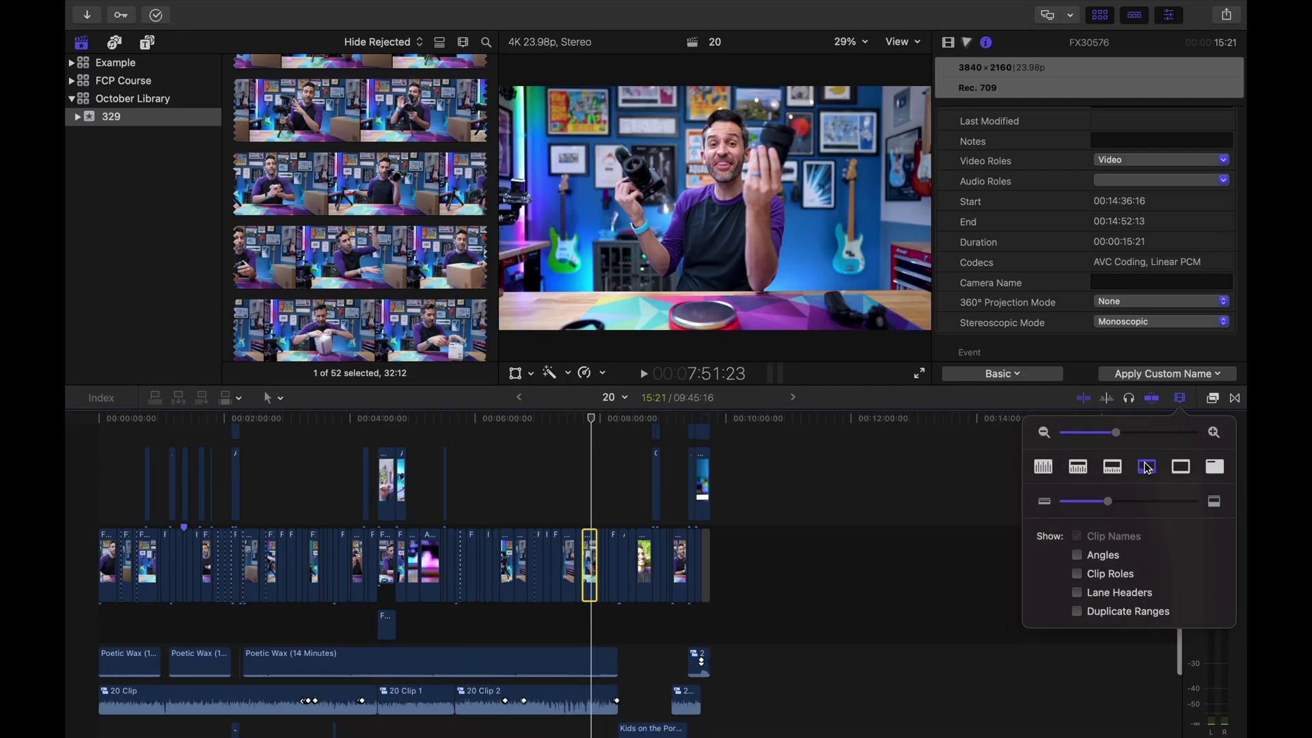